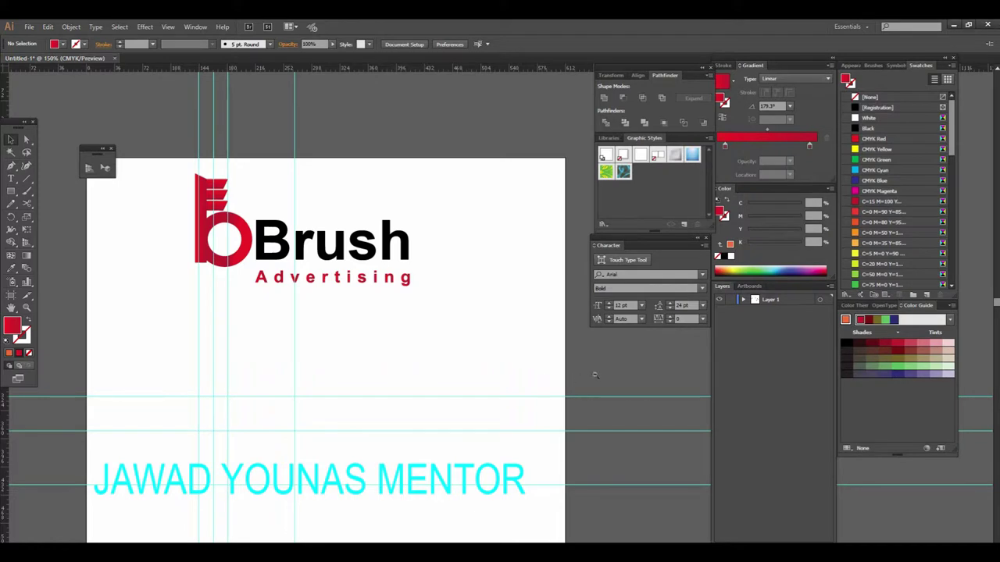
Pan across the other artboards, then zoom in and centre the Brush logo
left_click(599, 373, "alt")
left_click_drag(600, 373, 460, 380)
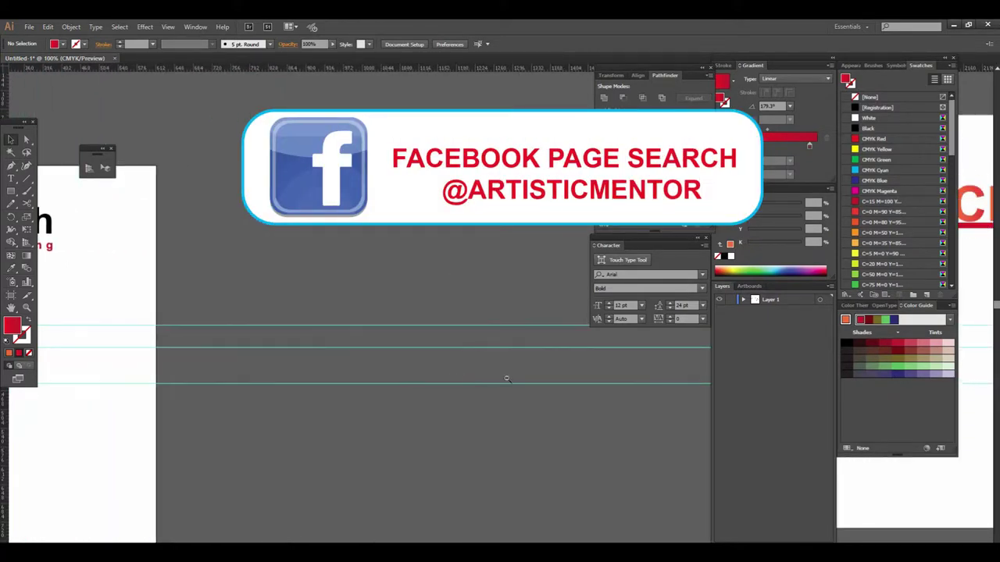
left_click_drag(573, 374, 356, 382)
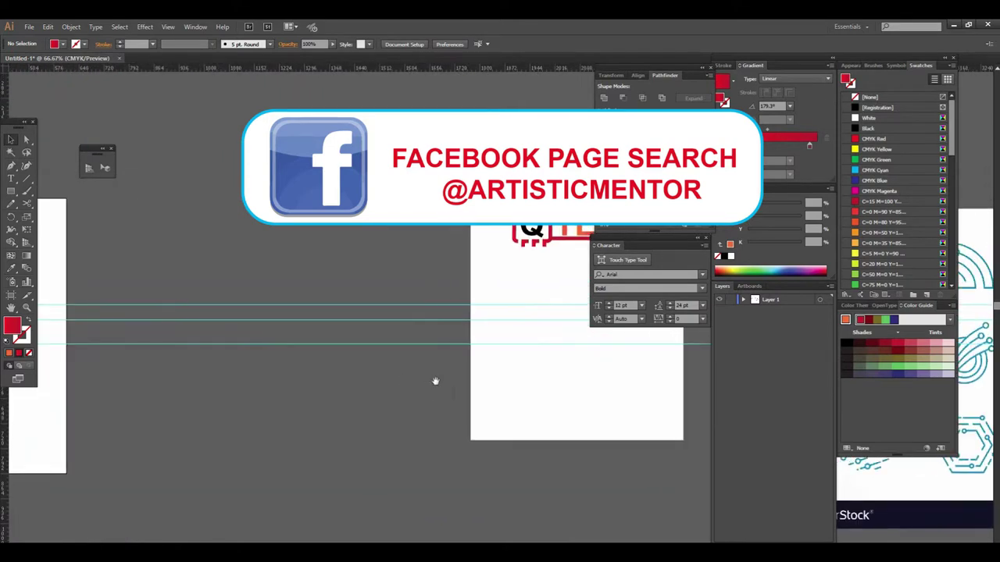
mouse_move(125, 359)
left_mouse_down()
mouse_move(384, 370)
mouse_move(479, 315)
left_mouse_up()
left_click(479, 315)
left_click(511, 285)
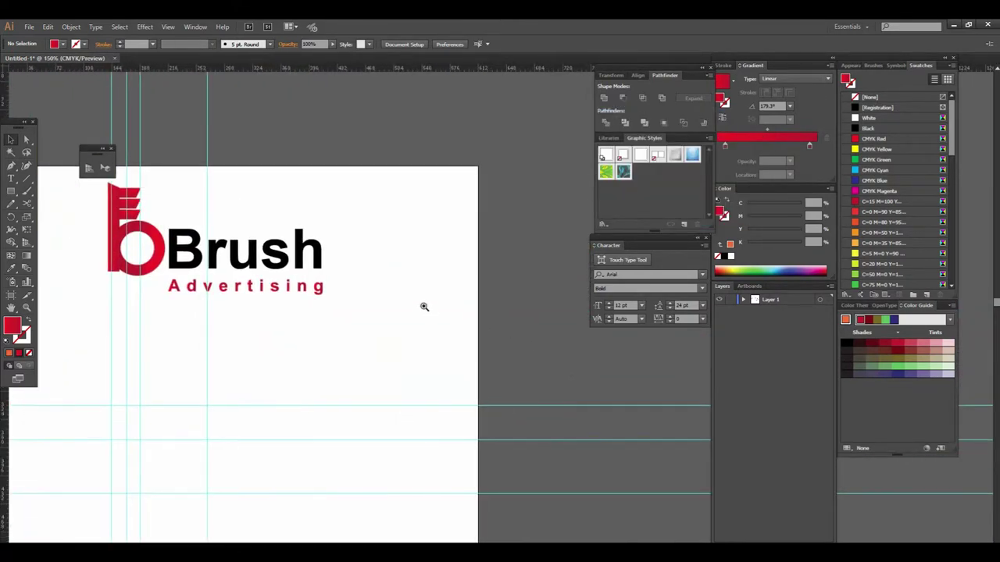
left_click(424, 305)
left_click_drag(455, 330, 473, 343)
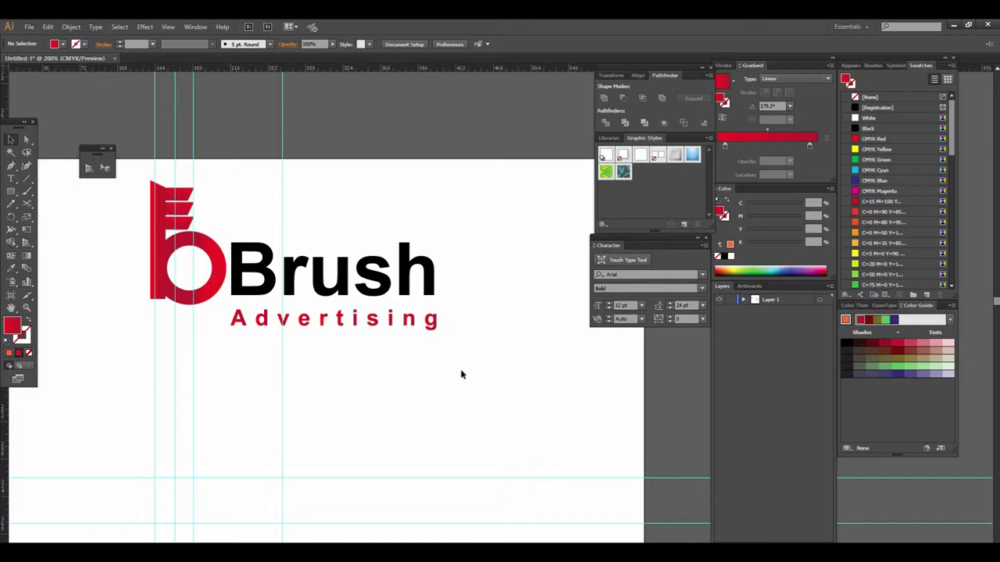
Move over to the QTECH artboard and zoom in on its logo
mouse_move(525, 395)
left_mouse_down()
mouse_move(401, 389)
mouse_move(419, 406)
mouse_move(389, 405)
left_mouse_up()
left_click(545, 388, "alt")
left_click(541, 386, "alt")
scroll(389, 404, "right", 3)
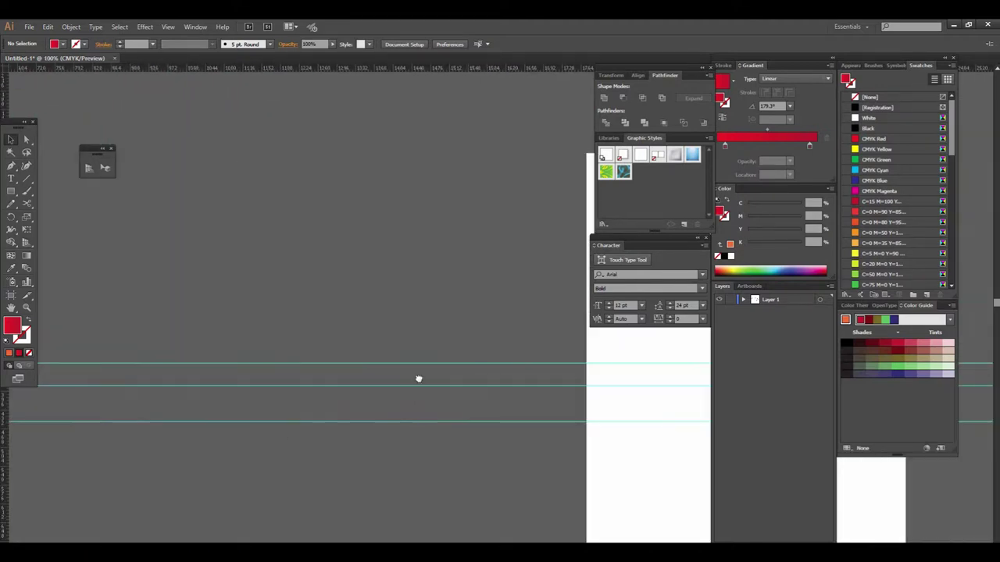
scroll(417, 379, "right", 3)
scroll(401, 350, "right", 3)
left_click(403, 326, "ctrl")
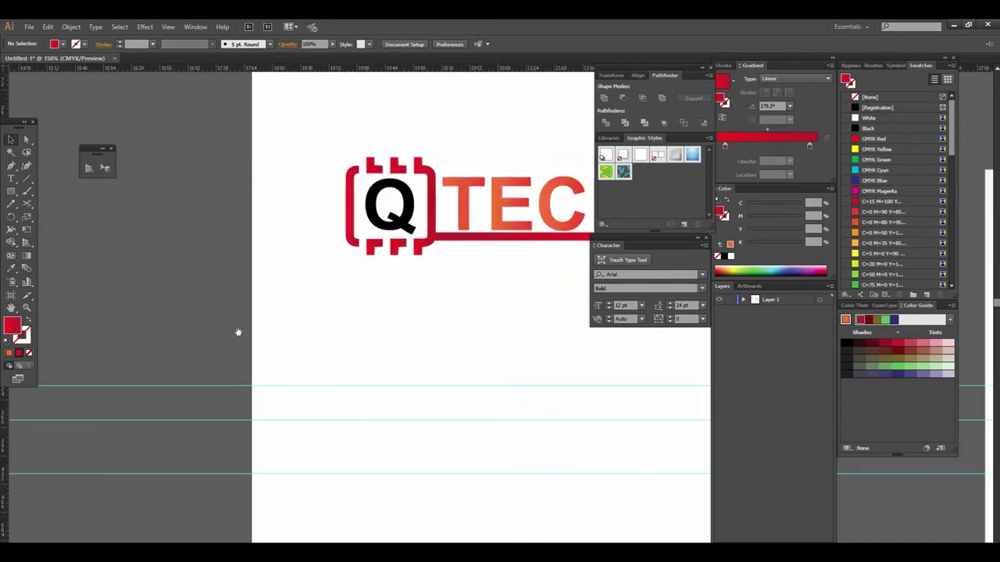
left_click(259, 318, "alt")
Scroll back left and zoom in closely on the Brush Advertising logo
scroll(171, 335, "left", 3)
scroll(207, 333, "left", 3)
scroll(306, 334, "left", 3)
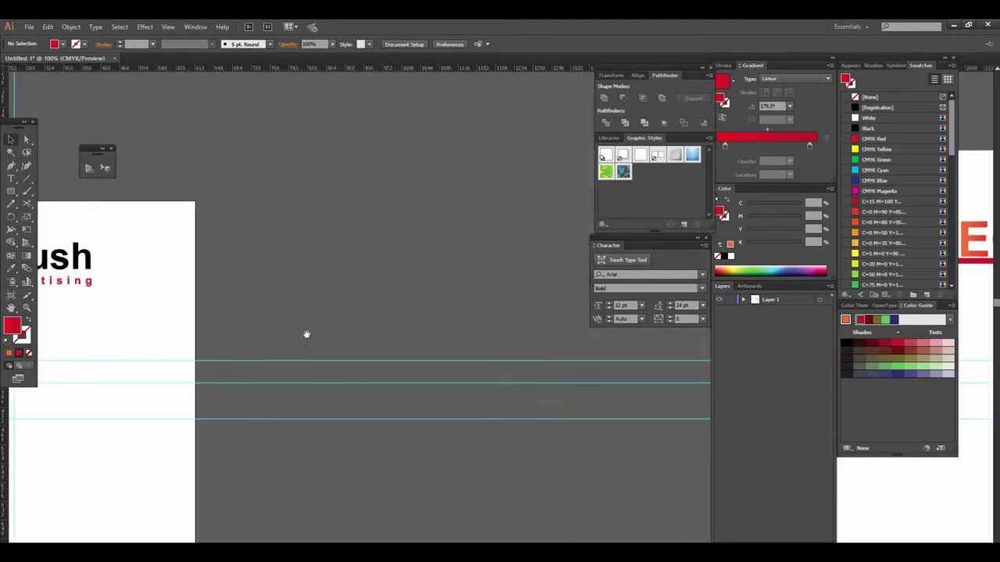
left_click(252, 309, "ctrl")
scroll(218, 311, "left", 3)
scroll(404, 338, "left", 3)
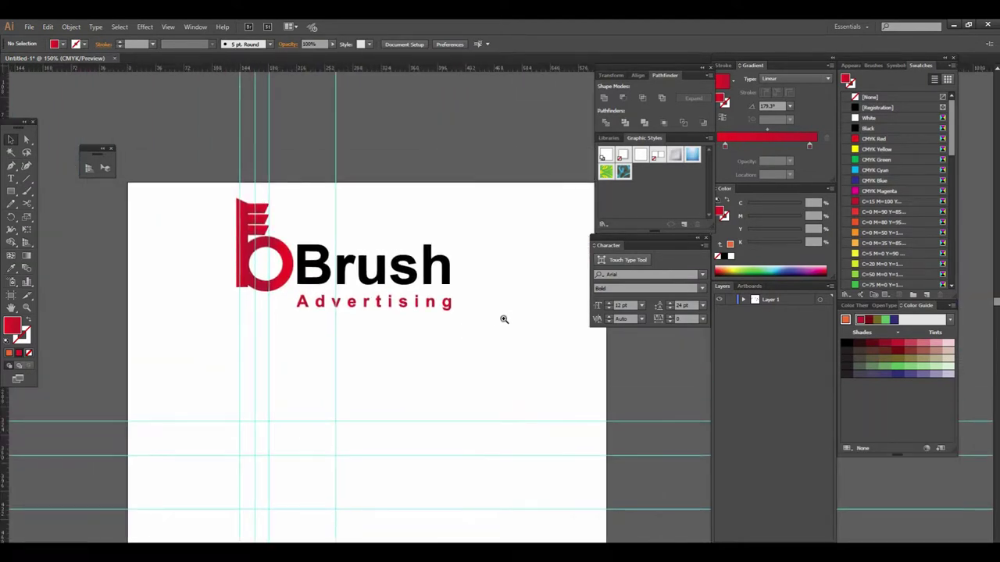
left_click(501, 318, "ctrl")
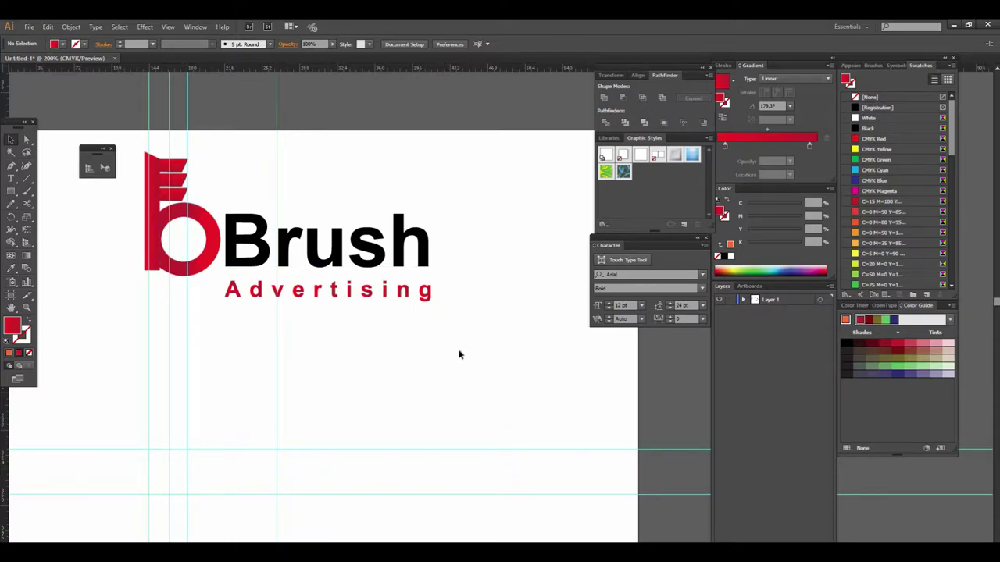
Fit the Brush artboard in view, then scroll the YouTube channel page to Uploads and back
key("ctrl+minus")
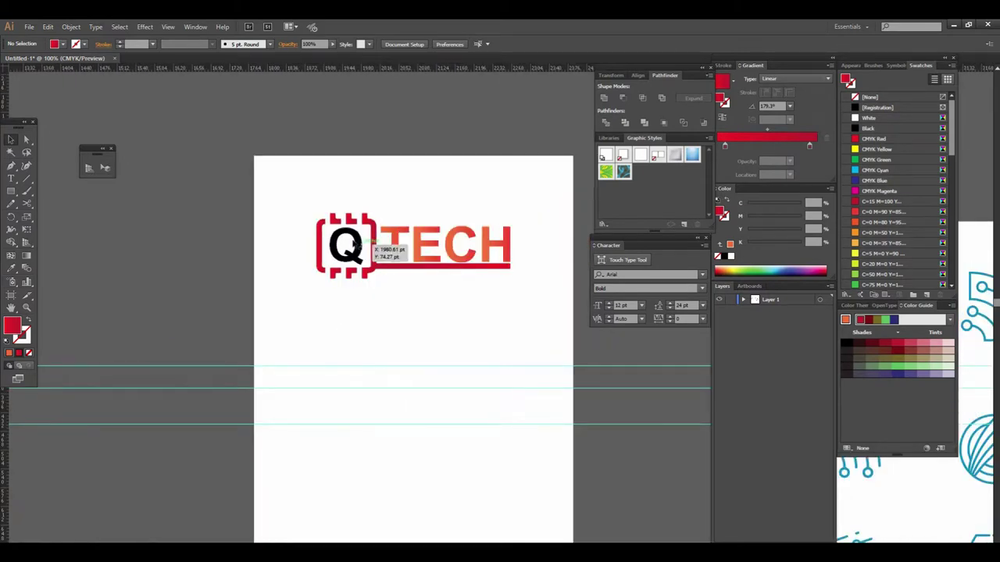
left_click_drag(297, 302, 394, 329)
key("ctrl+0")
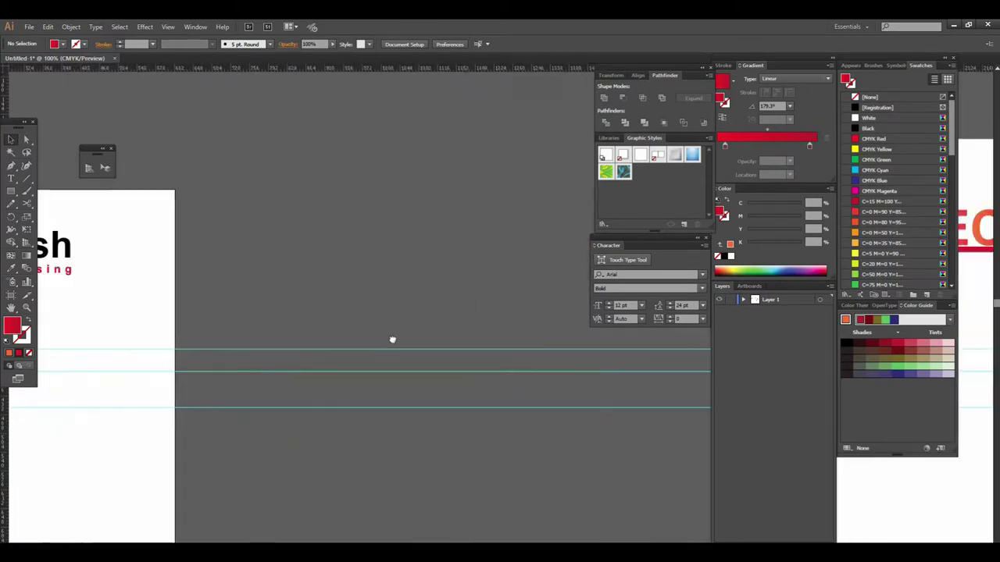
left_click_drag(382, 330, 508, 283)
left_click(508, 283)
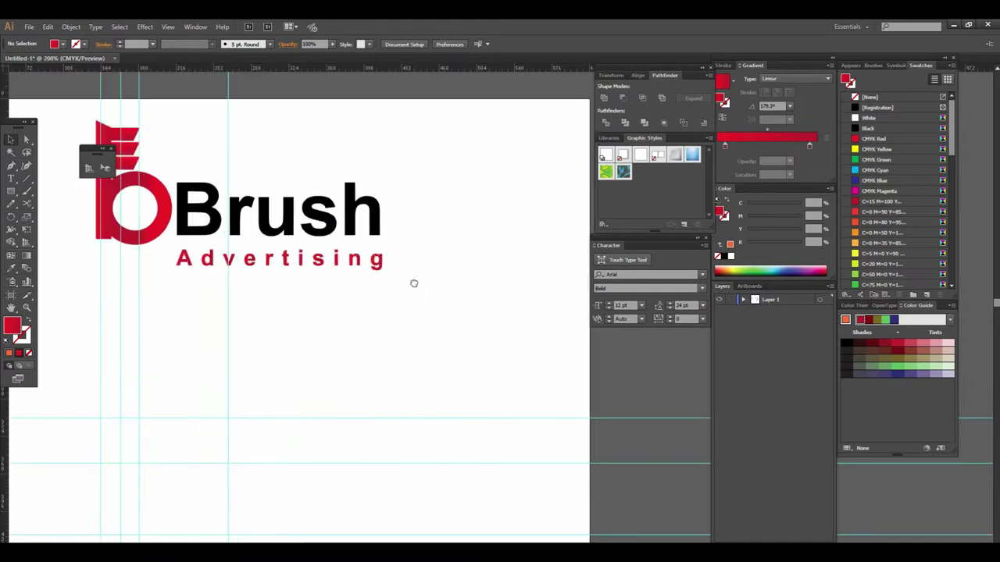
left_click_drag(412, 283, 496, 320)
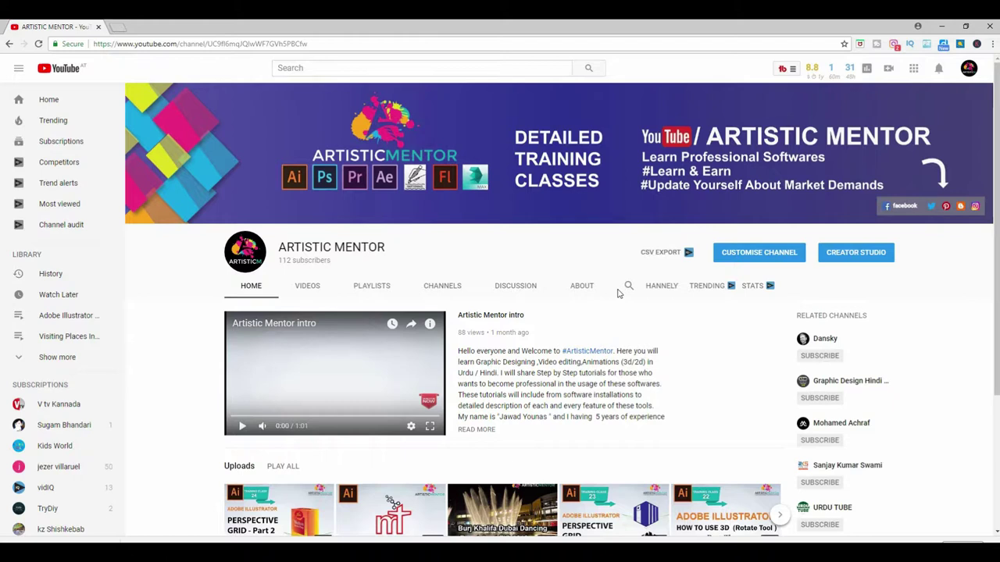
scroll(617, 293, "down", 3)
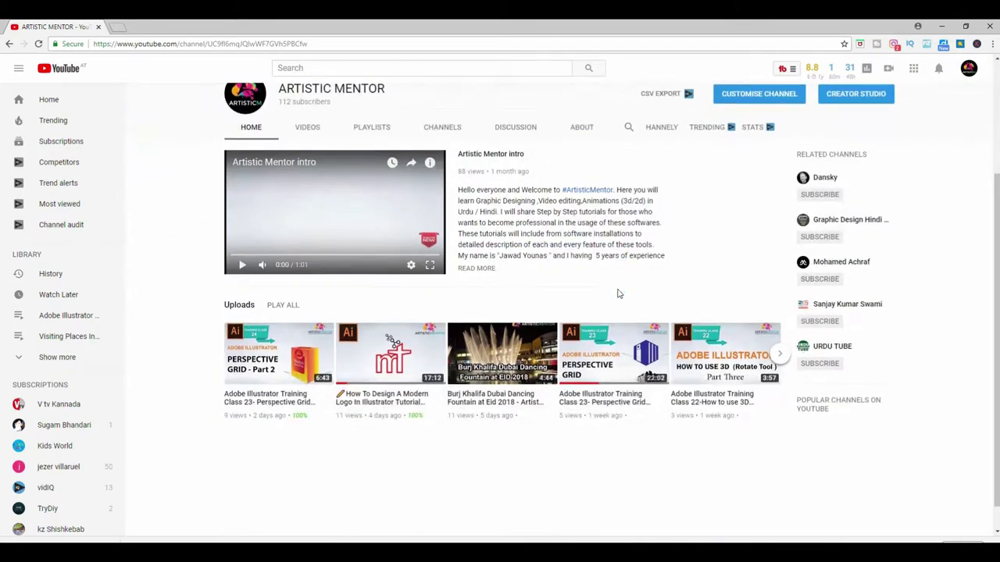
scroll(617, 293, "up", 3)
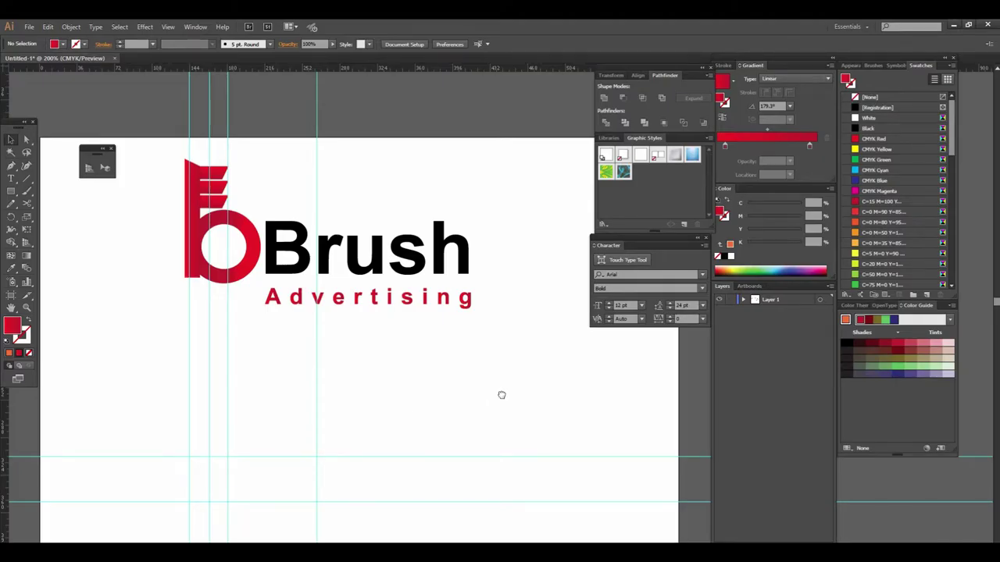
Pan and zoom to 200% on the empty guided area below the Brush logo, closing the floating panel
left_click_drag(501, 395, 518, 366)
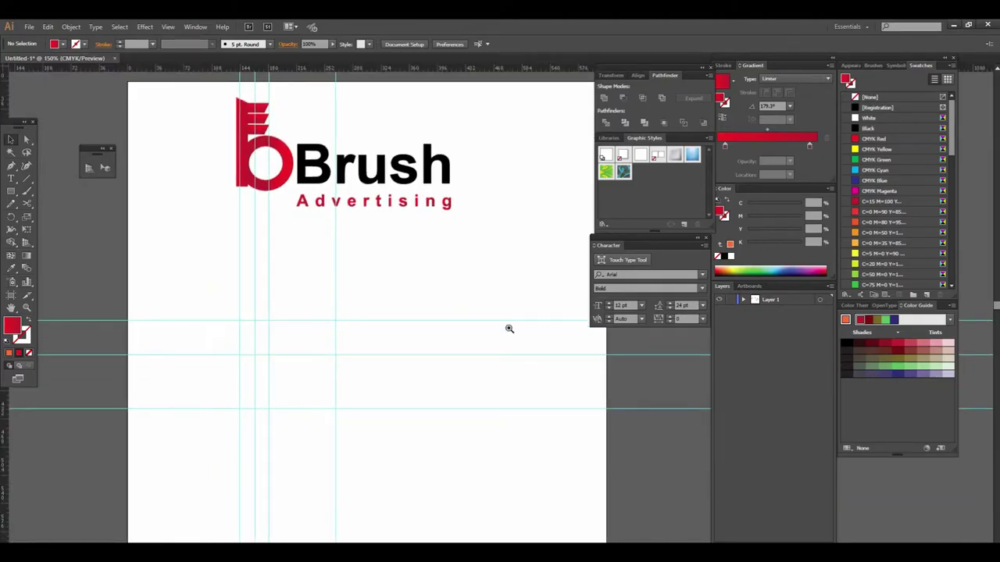
left_click(508, 328)
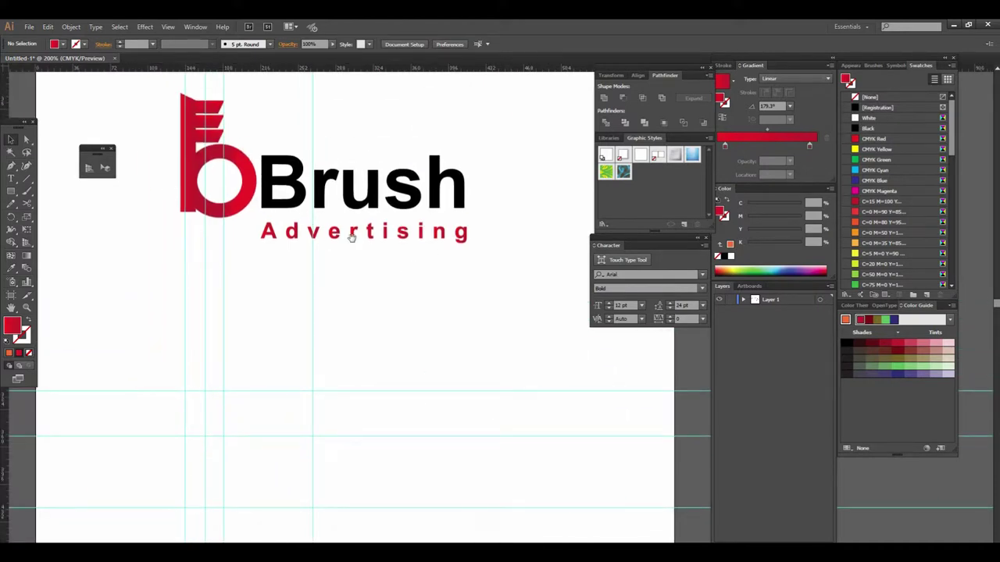
left_click_drag(389, 422, 433, 370)
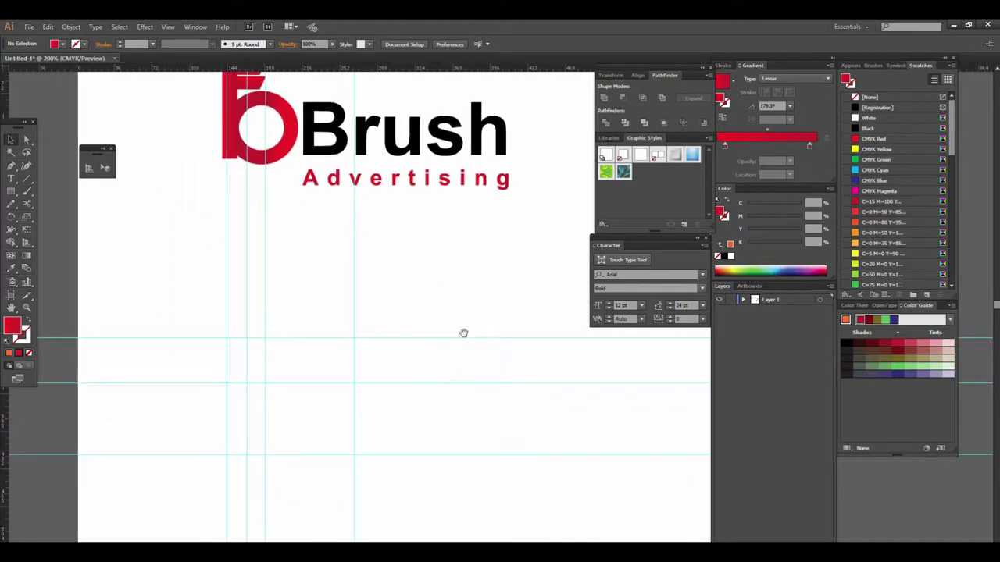
left_click_drag(464, 333, 408, 390)
scroll(437, 375, "down", 2)
scroll(451, 359, "down", 2)
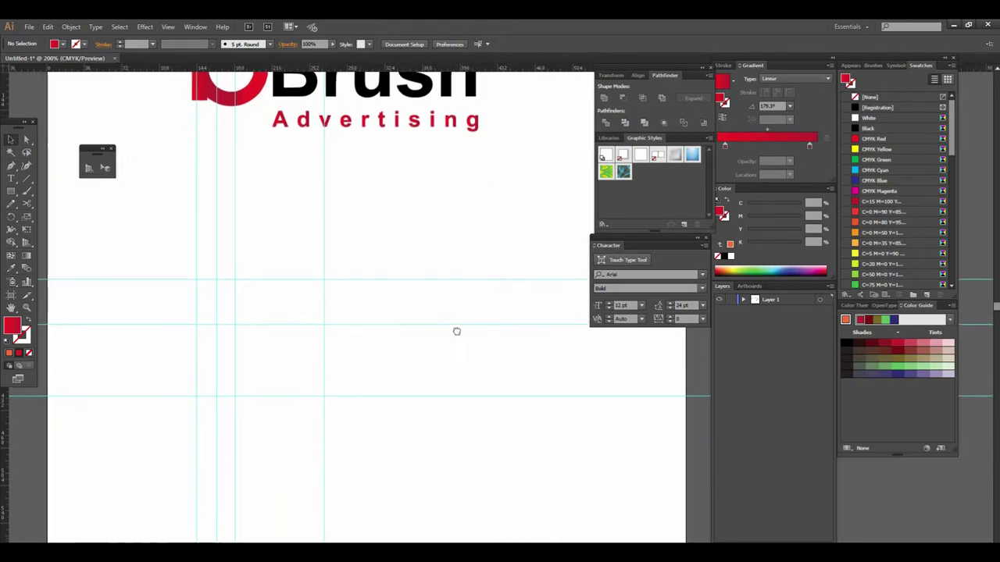
scroll(460, 382, "up", 2)
left_click(480, 356, "alt")
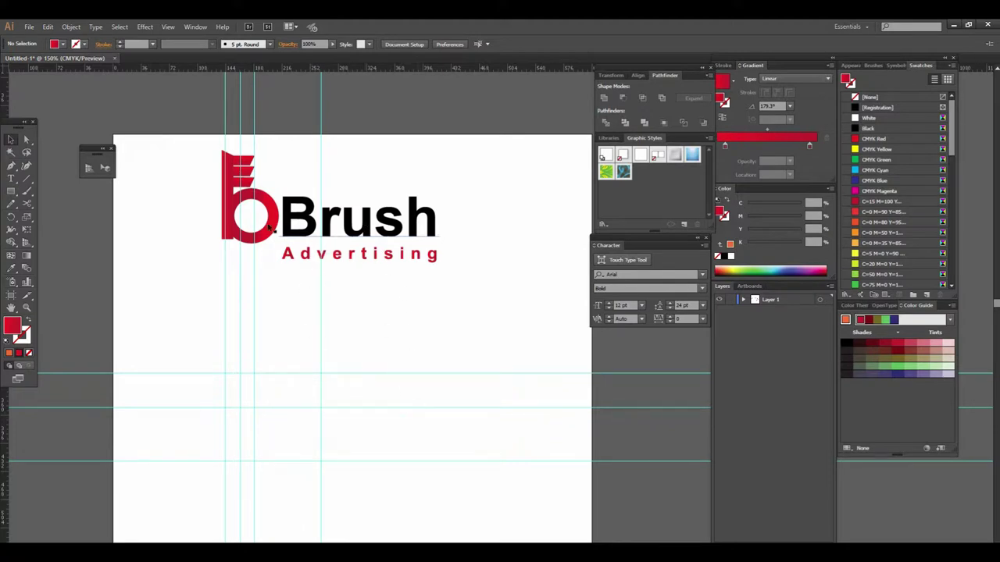
left_click_drag(411, 378, 391, 255)
mouse_move(480, 323)
left_mouse_down()
mouse_move(440, 382)
mouse_move(439, 356)
mouse_move(430, 377)
mouse_move(453, 378)
mouse_move(402, 373)
left_mouse_up()
left_click(463, 346)
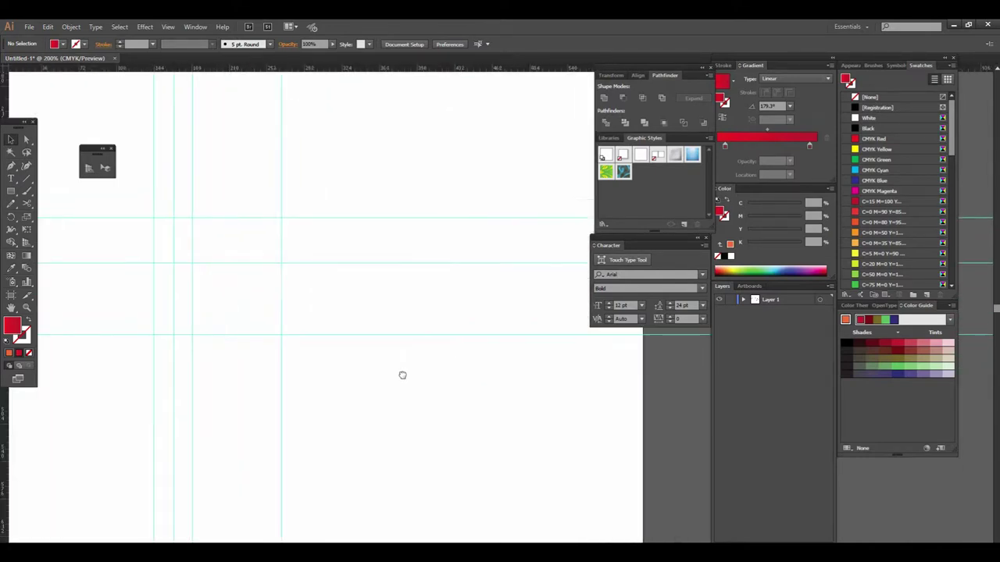
left_click(112, 148)
Draw a 68.5 pt circle from the guide intersection below the logo
left_click_drag(297, 280, 363, 263)
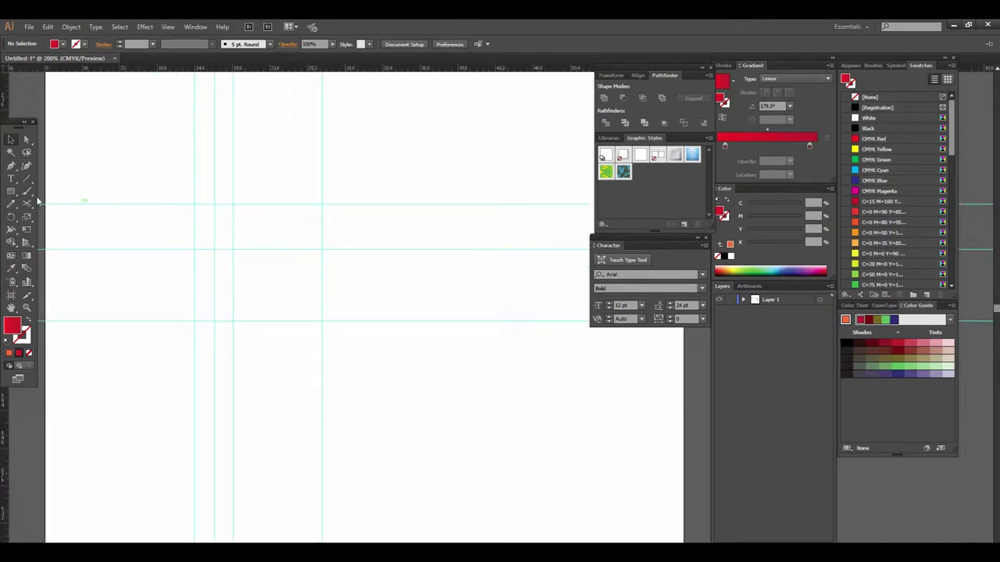
left_click(14, 193)
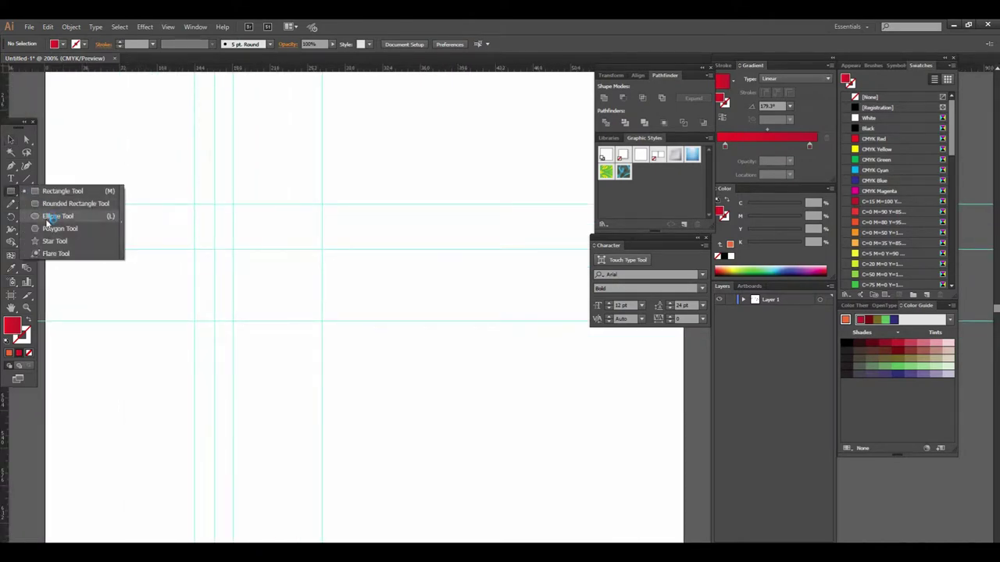
left_click(49, 217)
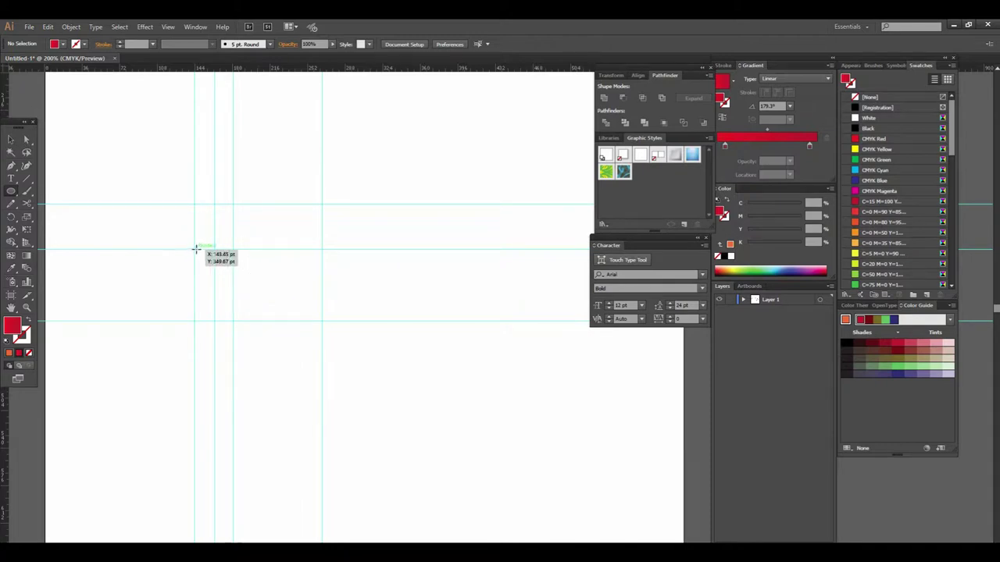
mouse_move(196, 249)
left_mouse_down()
mouse_move(279, 326)
mouse_move(269, 315)
left_mouse_up()
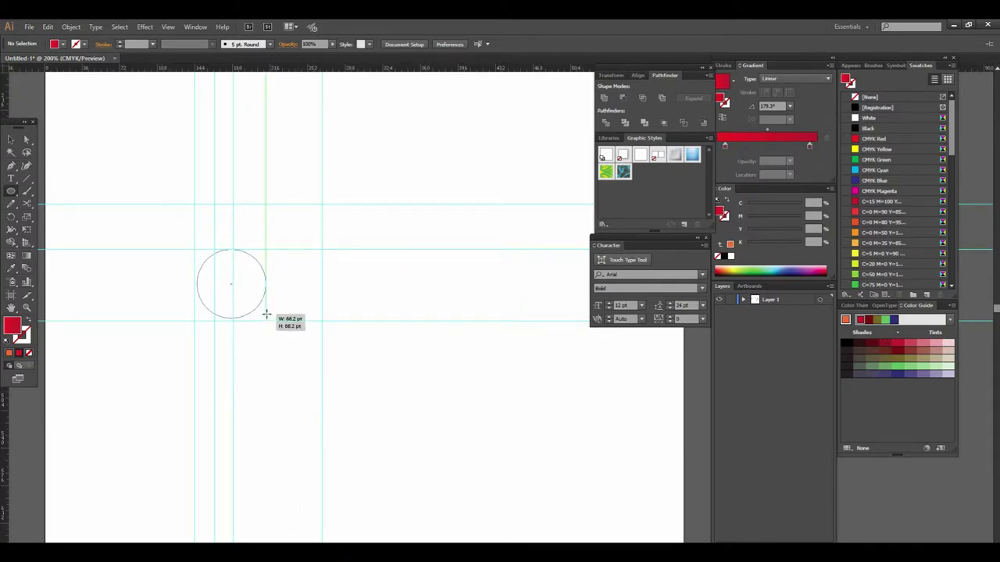
left_click_drag(269, 315, 269, 315)
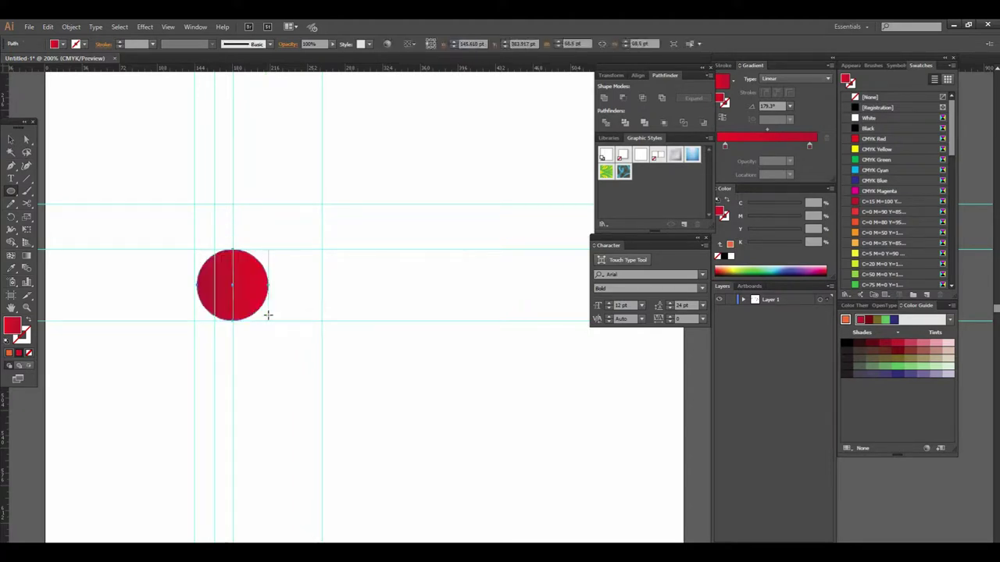
Give the circle a red outline and set its fill to None
mouse_move(328, 293)
left_mouse_down()
mouse_move(335, 409)
mouse_move(402, 330)
left_mouse_up()
scroll(424, 316, "up", 1)
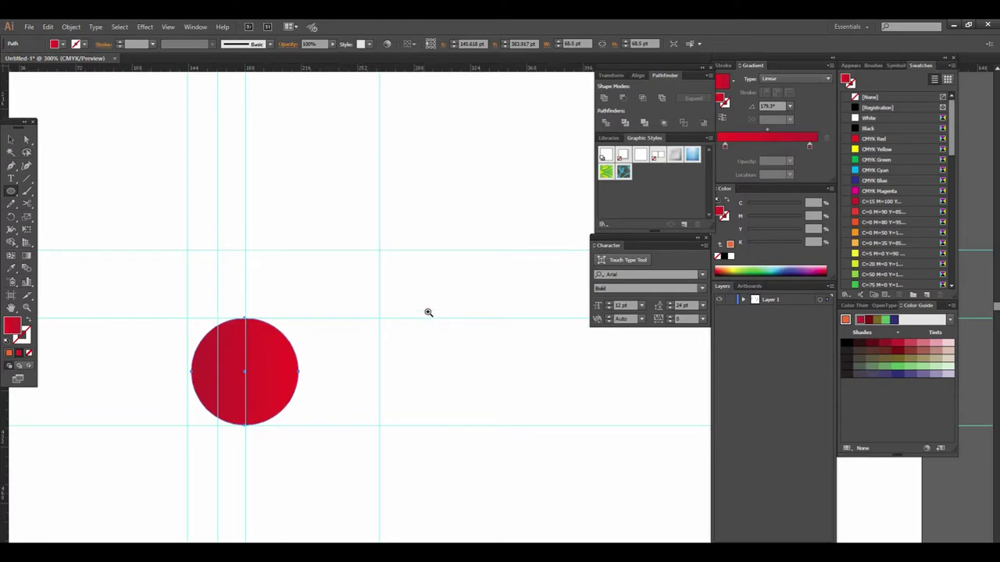
scroll(429, 312, "up", 1)
left_click_drag(426, 286, 397, 243)
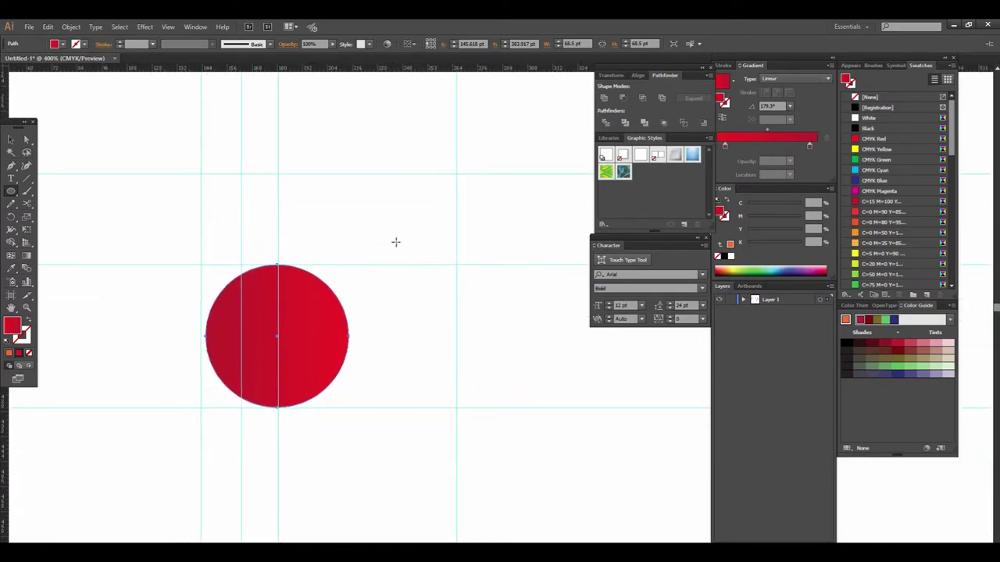
left_click(86, 45)
left_click(36, 64)
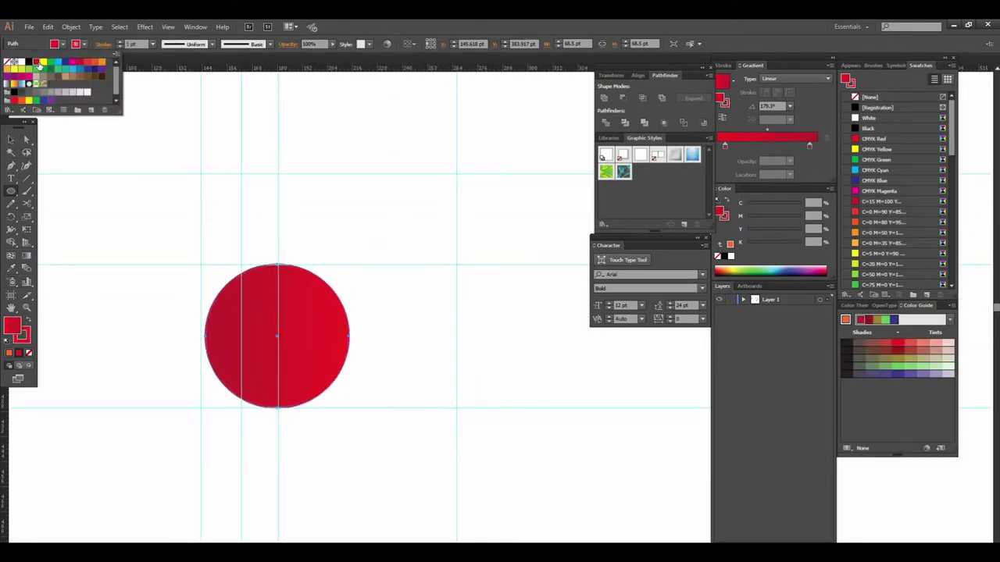
left_click(62, 47)
left_click(62, 46)
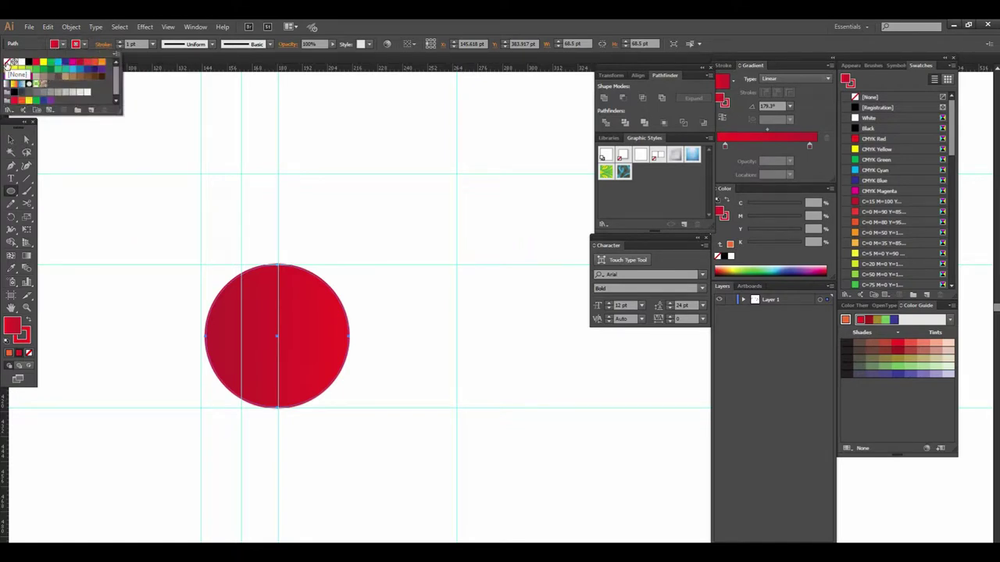
left_click(7, 65)
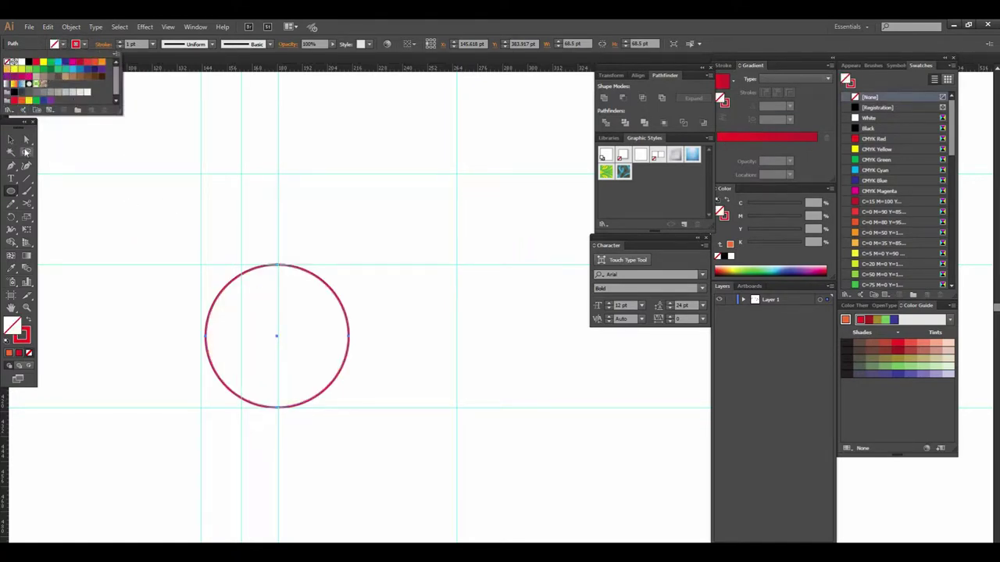
Set the circle's stroke weight to 16 pt after trying 60 pt and 40 pt
left_click_drag(329, 255, 268, 262)
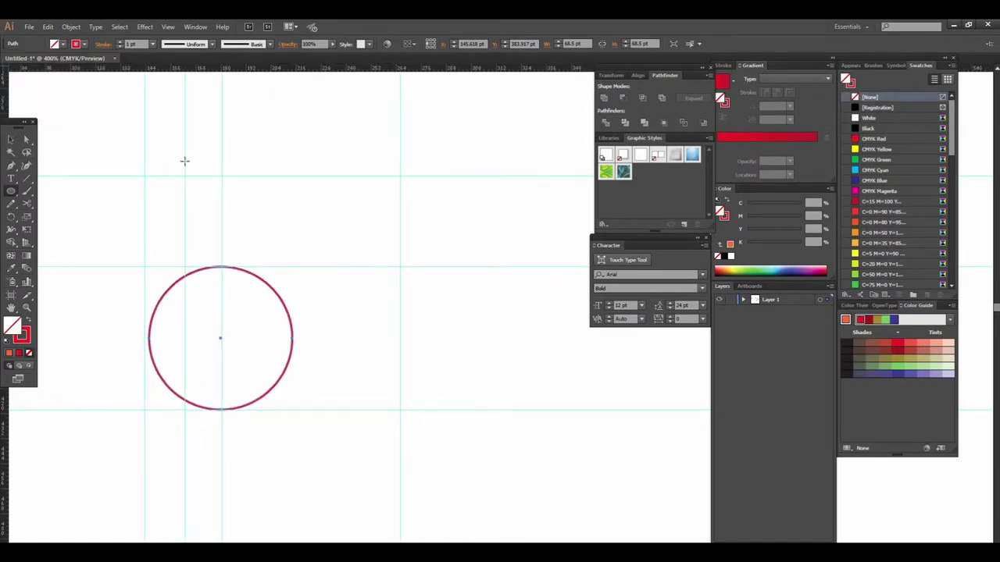
left_click(154, 45)
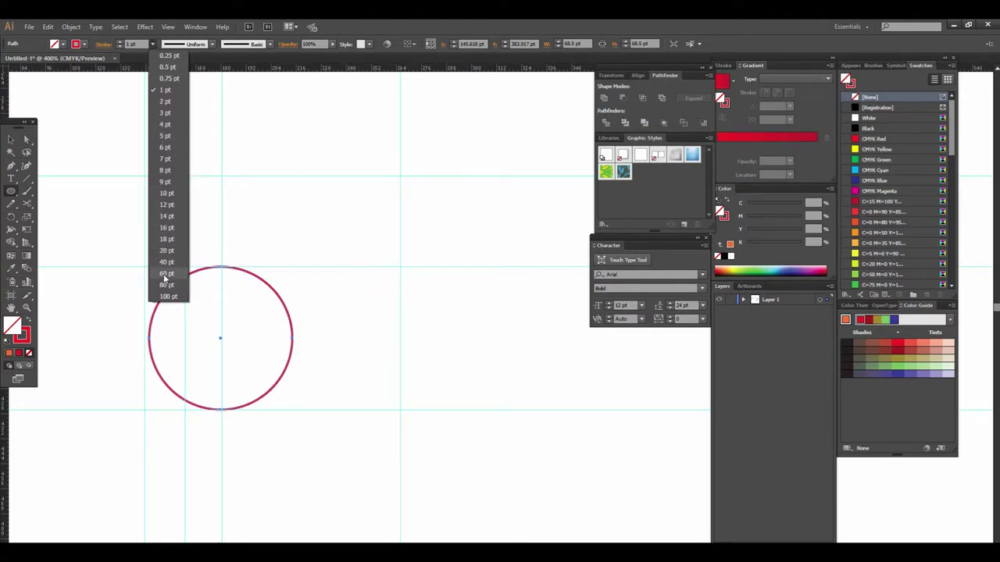
left_click(166, 280)
left_click(153, 44)
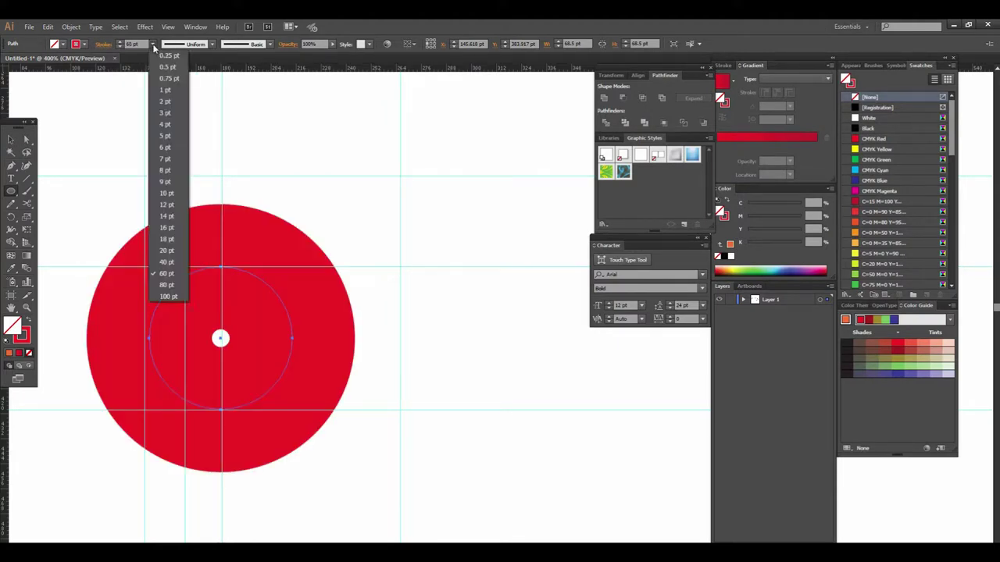
left_click(172, 266)
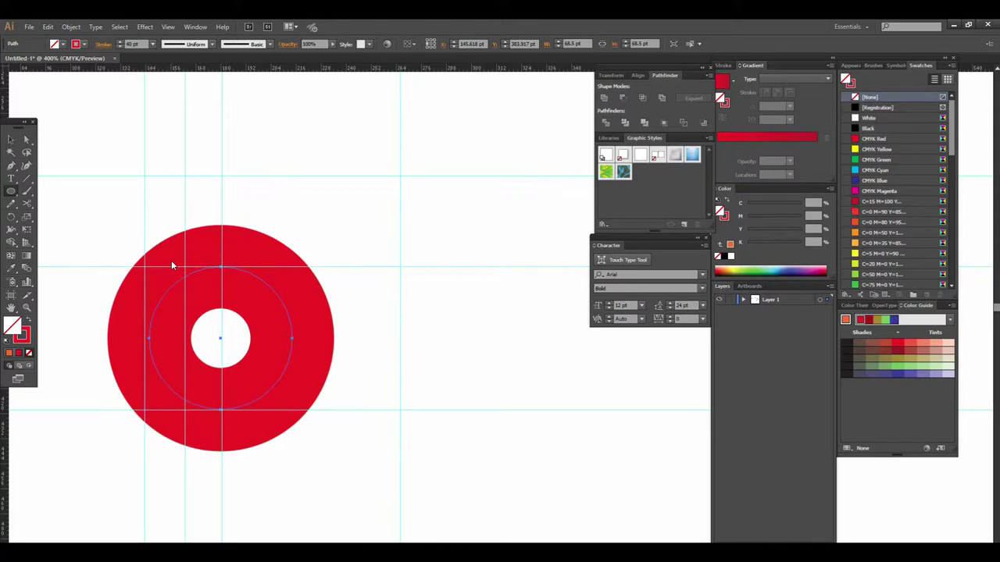
left_click(153, 45)
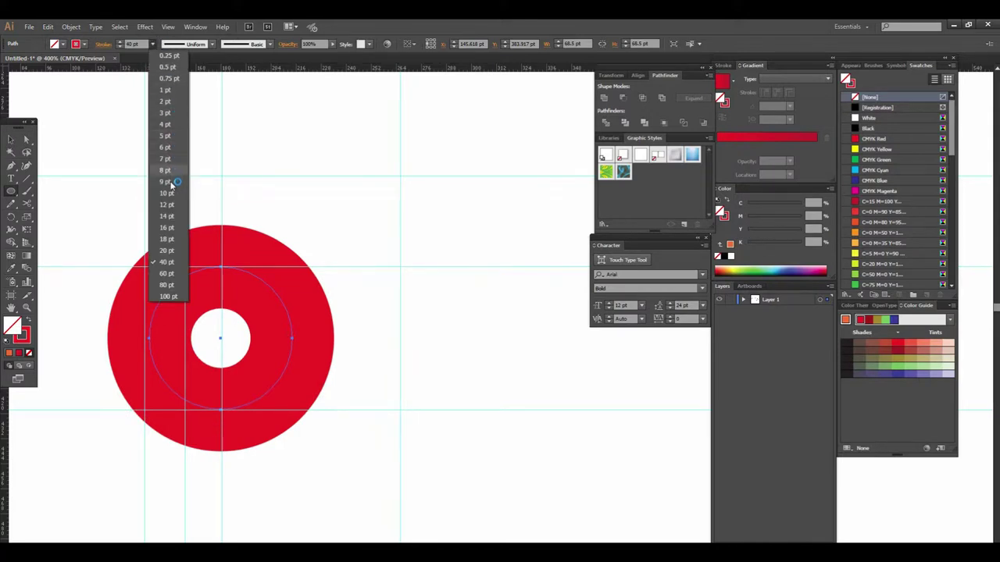
left_click(170, 228)
Zoom out to compare the red ring with the Brush Advertising reference, then zoom back in
left_click(11, 139)
left_click(442, 252)
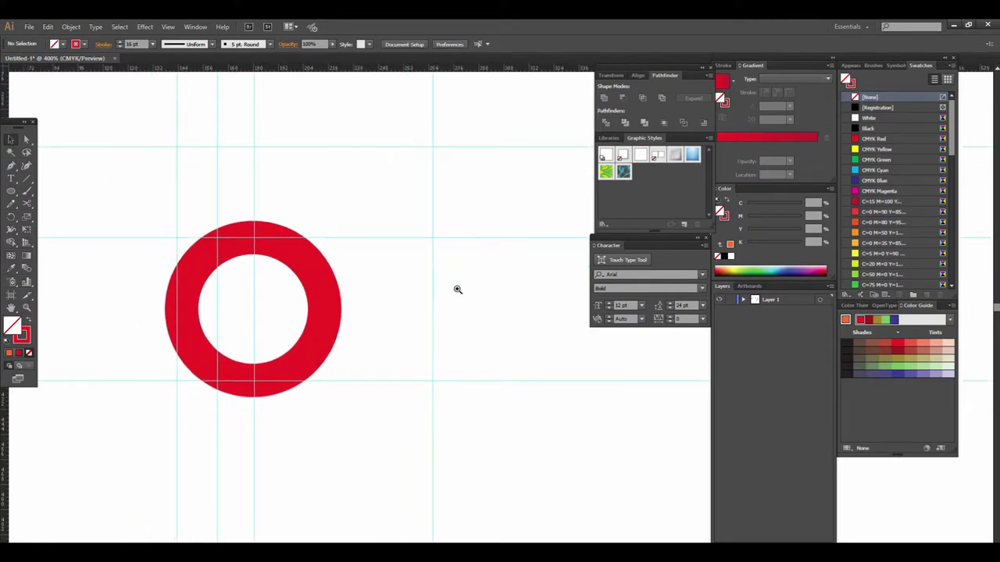
left_click(457, 289)
mouse_move(426, 304)
left_mouse_down()
mouse_move(484, 305)
mouse_move(486, 268)
left_mouse_up()
left_click_drag(414, 283, 452, 283)
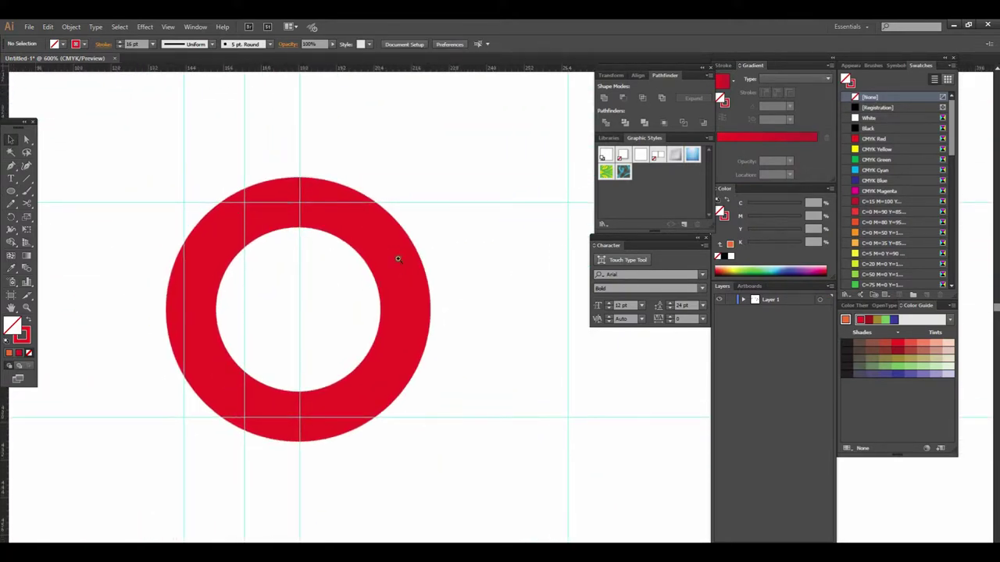
left_click(503, 273, "alt")
left_click(506, 272, "alt")
left_click(507, 273, "alt")
left_click(442, 285, "alt")
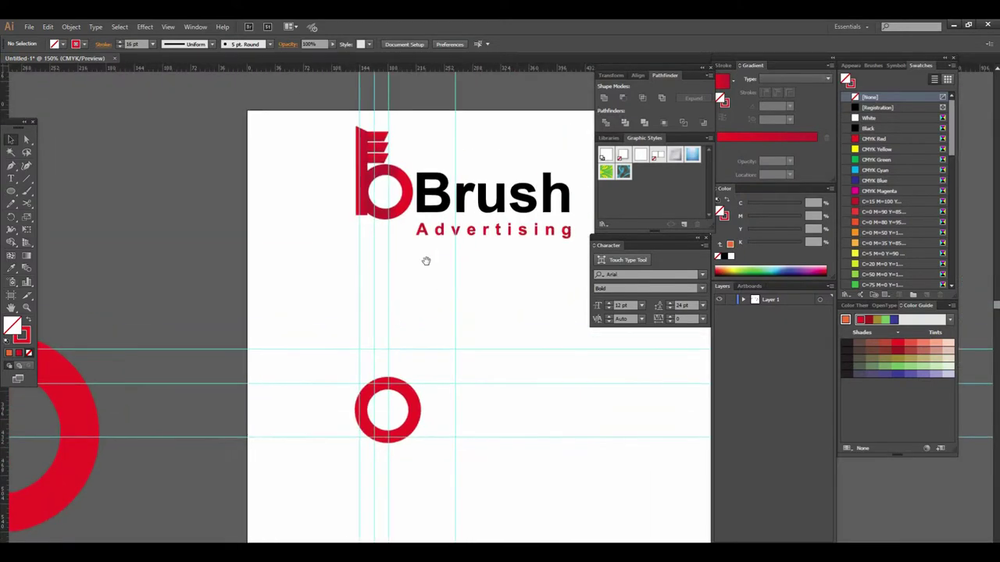
left_click(469, 343)
left_click(473, 355)
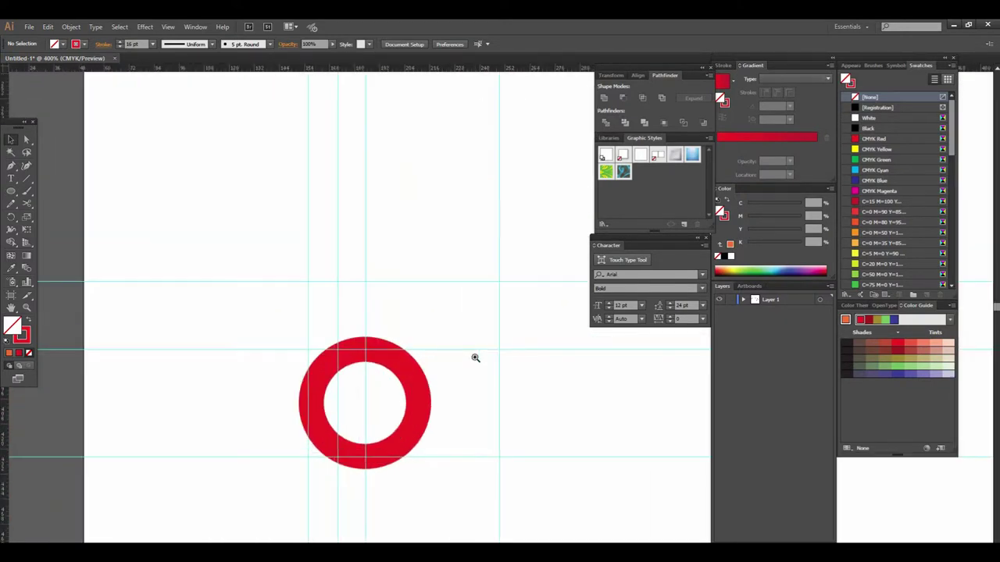
left_click(449, 320)
mouse_move(445, 310)
left_mouse_down()
mouse_move(434, 351)
mouse_move(500, 342)
left_mouse_up()
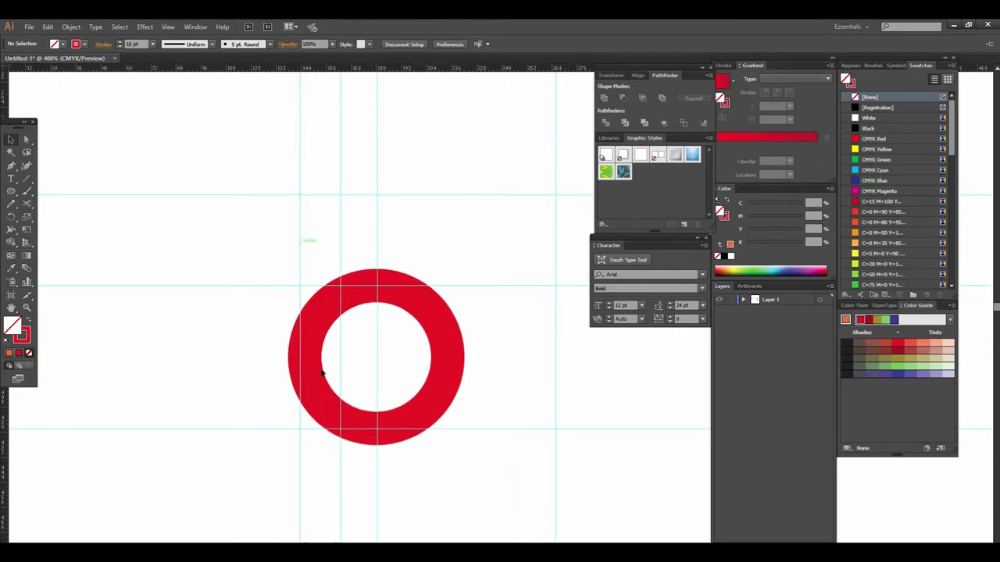
left_click(11, 189)
Draw a tall rectangle stem left of the ring with no stroke and a red fill
left_click_drag(14, 193, 44, 195)
left_click_drag(267, 116, 301, 432)
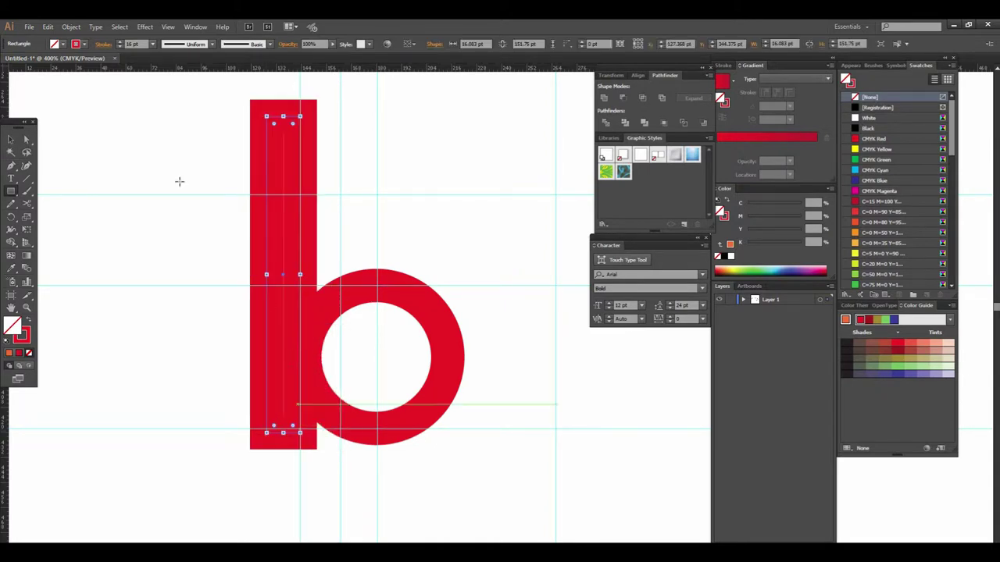
left_click(13, 141)
left_click(83, 44)
left_click(83, 44)
left_click(83, 44)
left_click(8, 61)
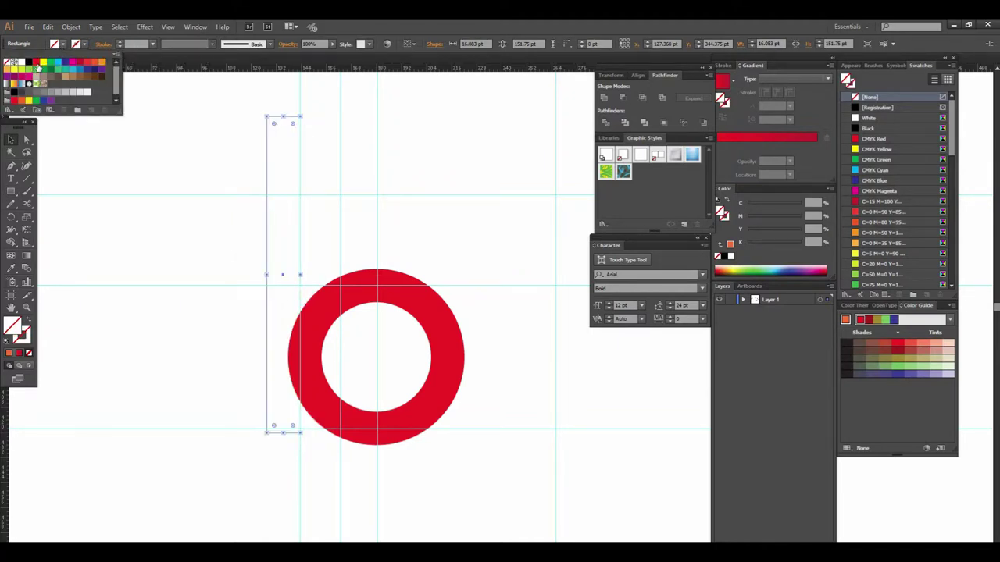
left_click(36, 61)
left_click(12, 140)
Shorten the stem from the bottom so it ends above the ring's lower edge
left_click(522, 275)
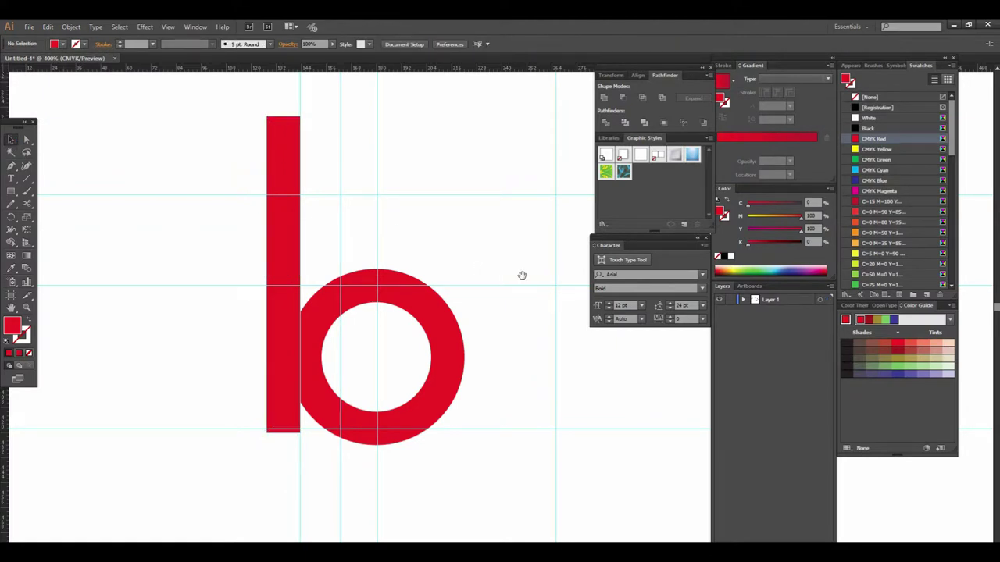
left_click_drag(521, 275, 439, 267)
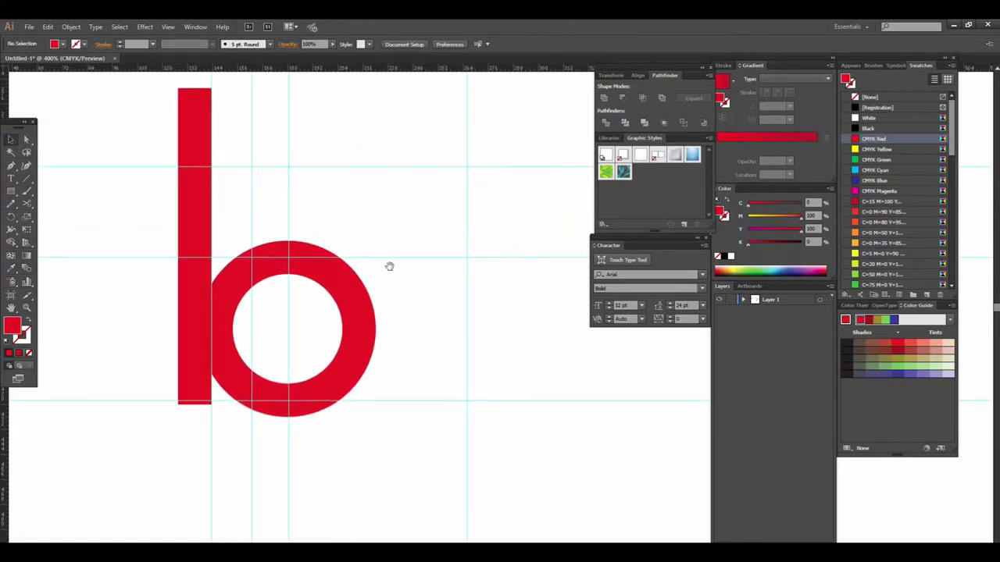
left_click_drag(389, 266, 394, 300)
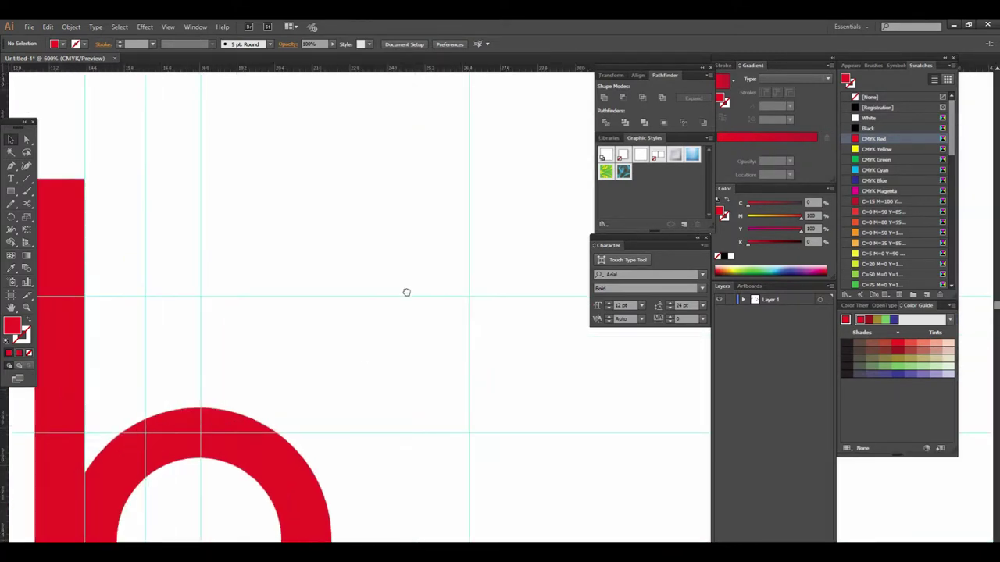
left_click(155, 461)
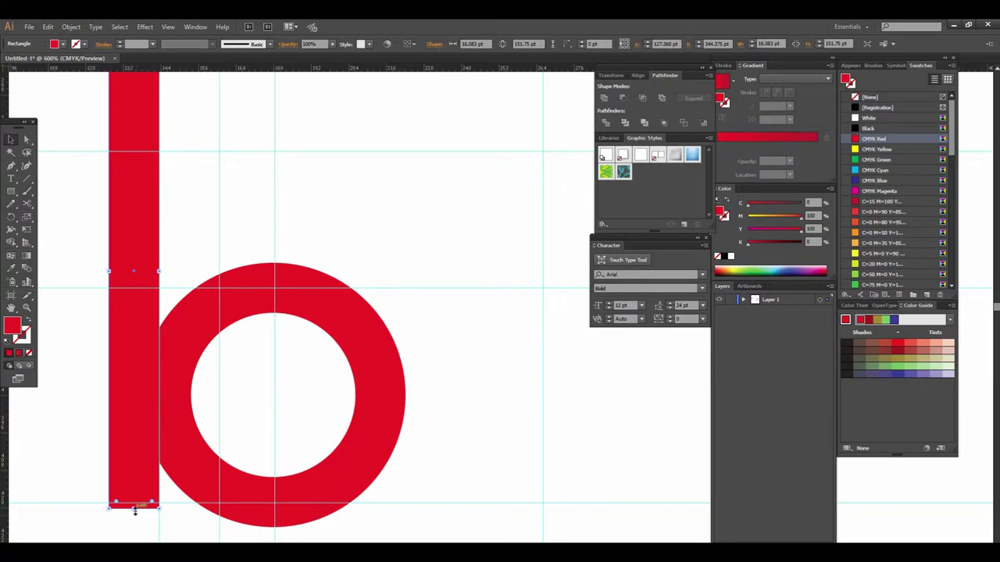
left_click_drag(134, 509, 135, 481)
left_click(426, 473)
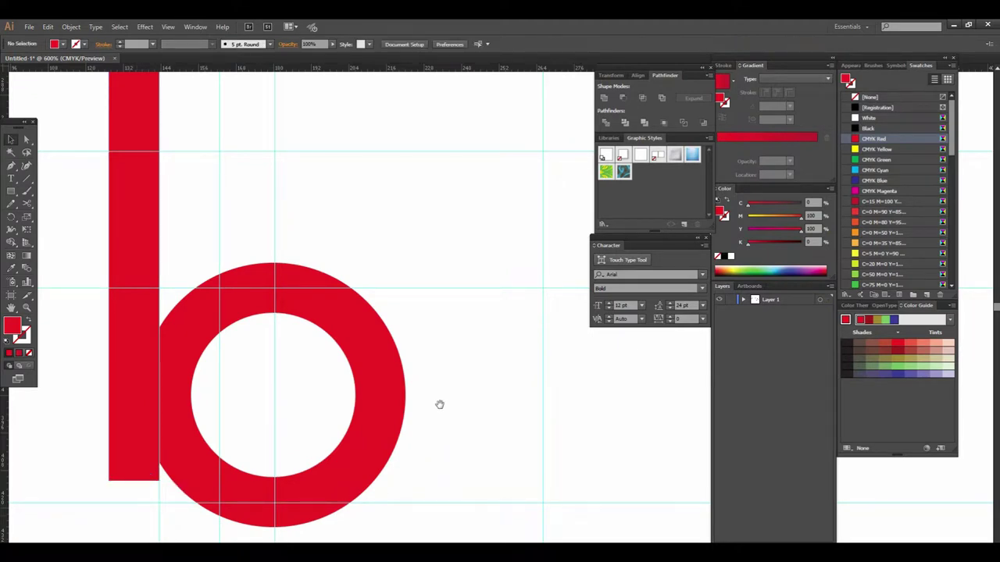
key("ctrl+minus")
key("ctrl+minus")
left_click_drag(475, 357, 419, 384)
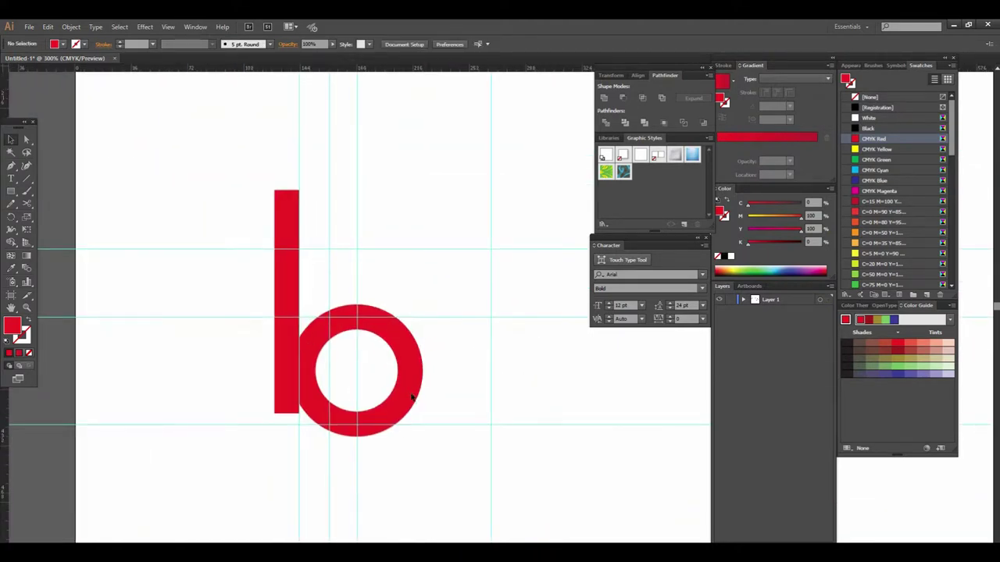
left_click(416, 398)
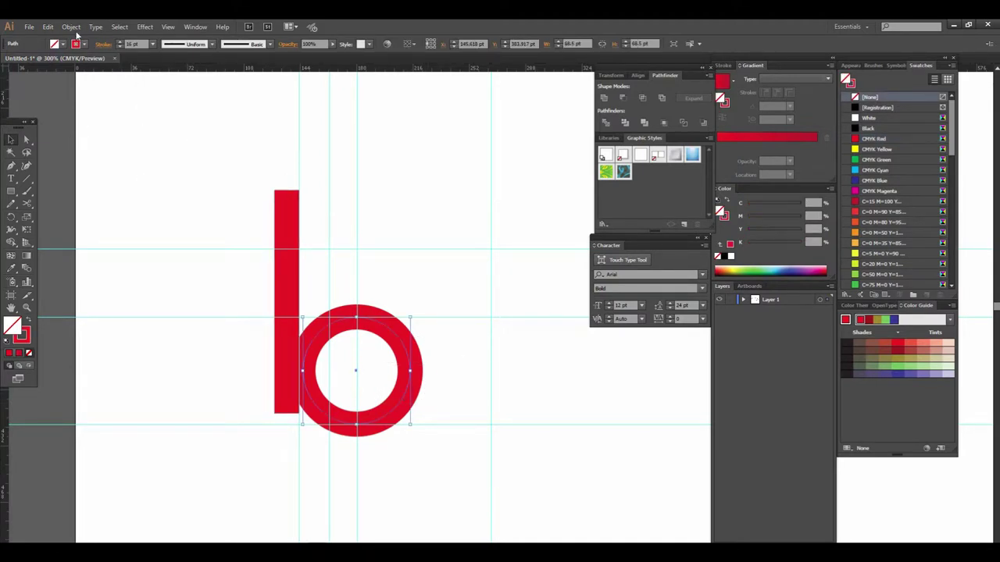
Expand the ring's fill and stroke into a solid red shape with Object > Expand
left_click(70, 27)
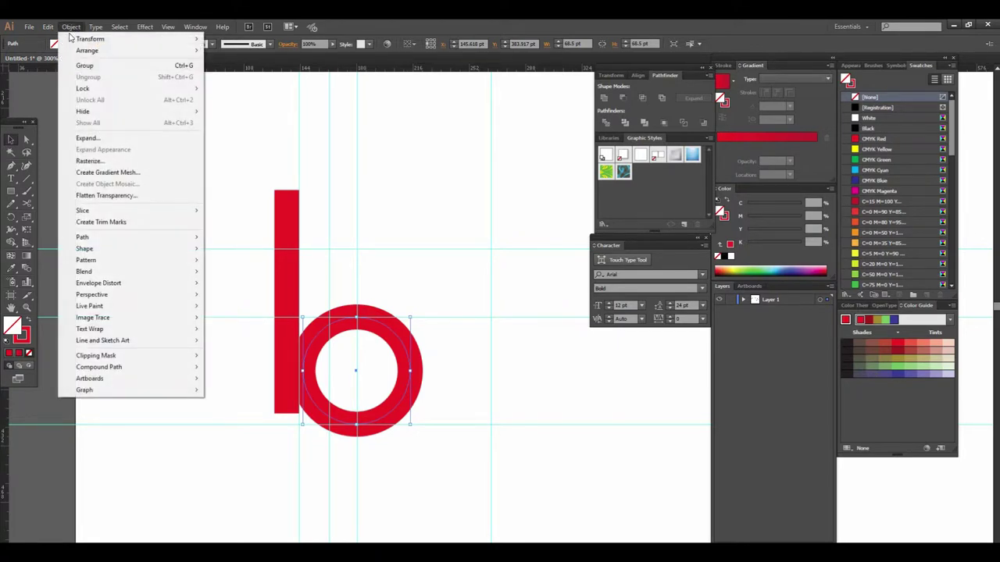
left_click(123, 140)
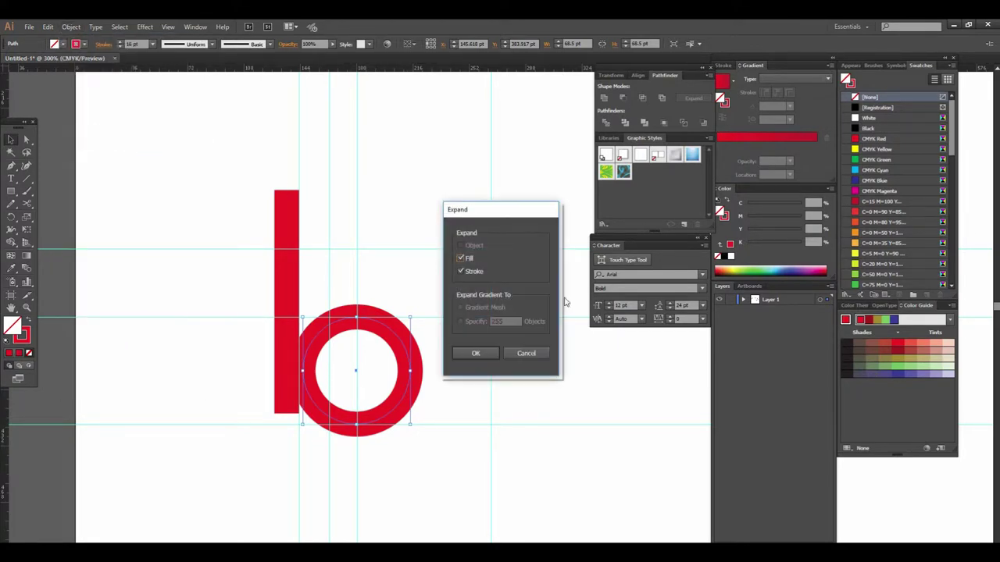
left_click(474, 352)
left_click(489, 401)
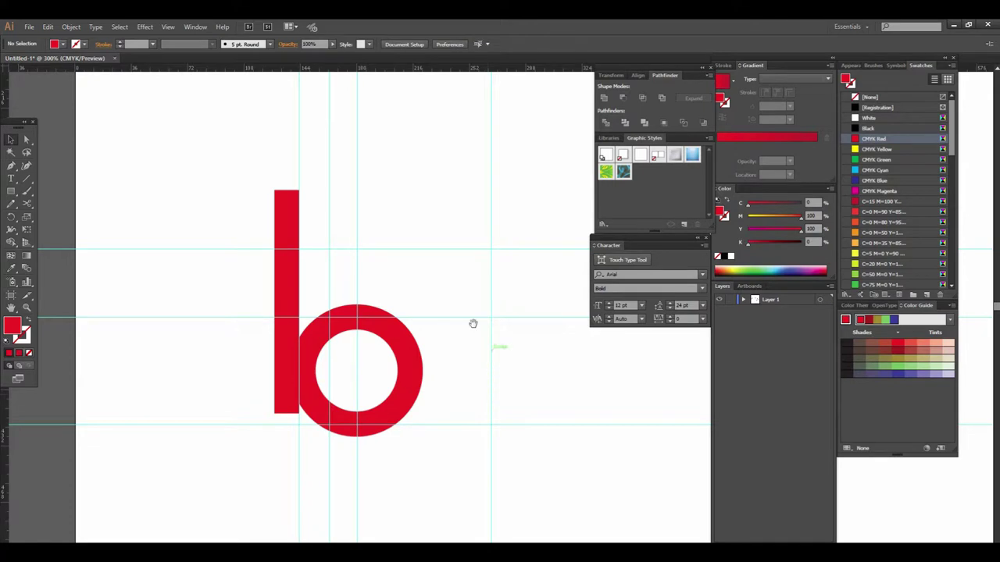
Move the expanded ring slightly lower beside the stem
key("ctrl+equal")
key("ctrl+equal")
left_click(430, 351)
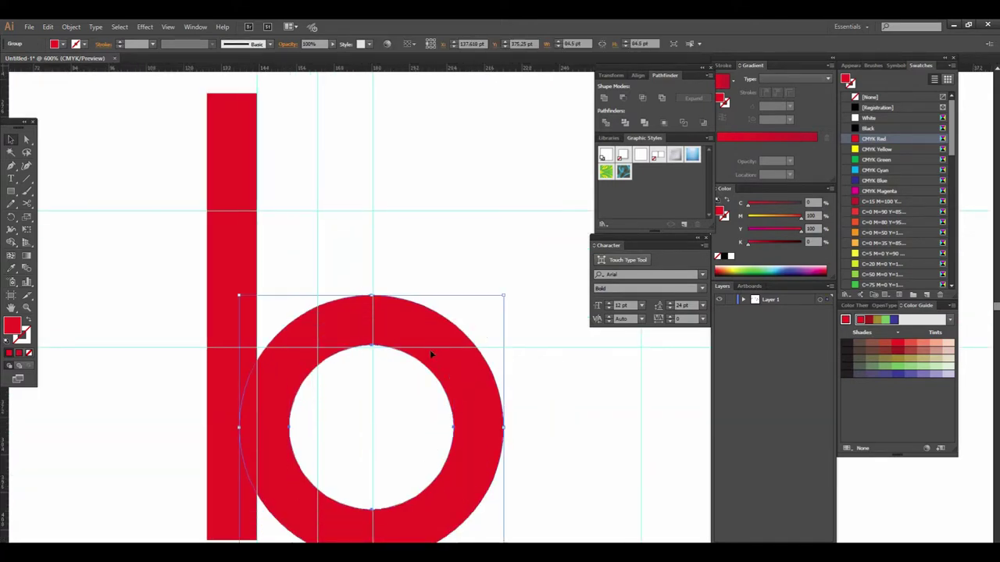
scroll(431, 350, "down", 2)
left_click_drag(434, 422, 430, 450)
left_click(570, 437)
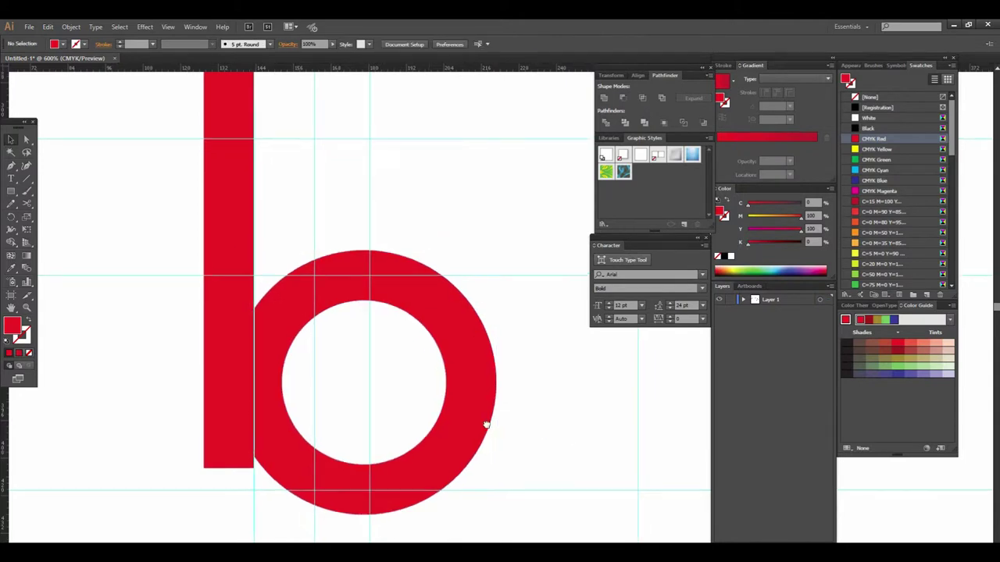
scroll(492, 351, "up", 1)
scroll(486, 357, "down", 2)
scroll(457, 341, "up", 1)
scroll(442, 321, "up", 1)
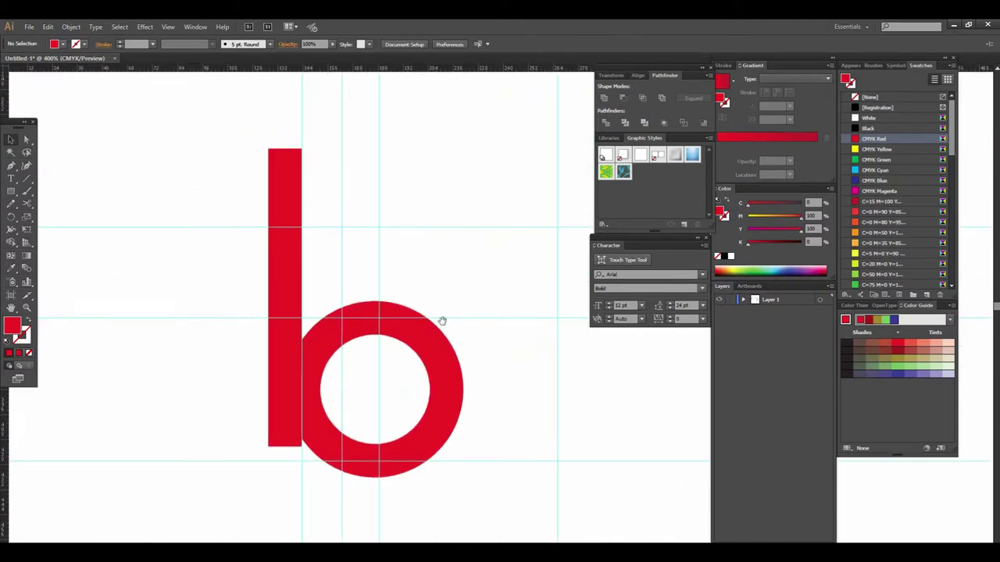
scroll(458, 335, "up", 2)
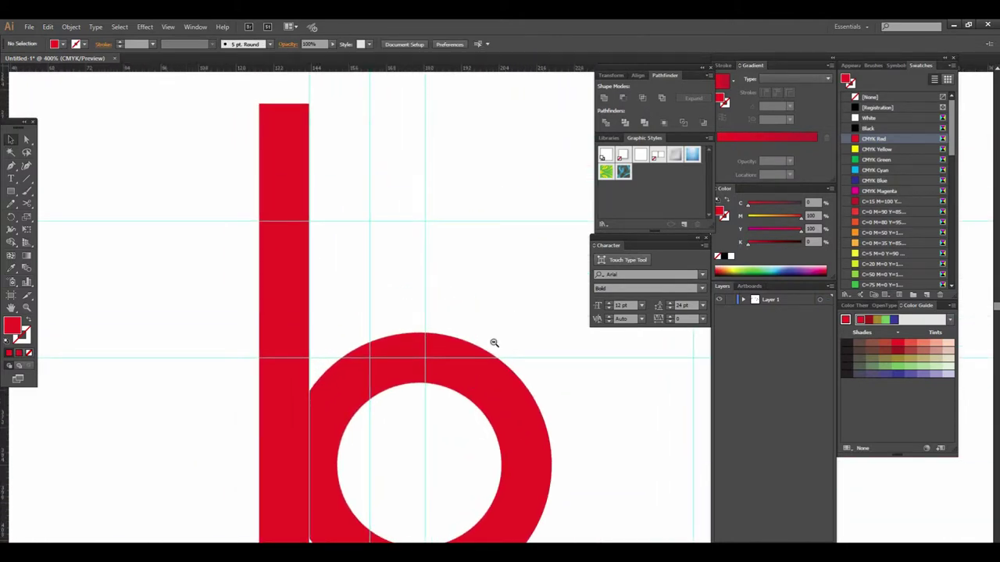
scroll(494, 342, "down", 1)
left_click(310, 163)
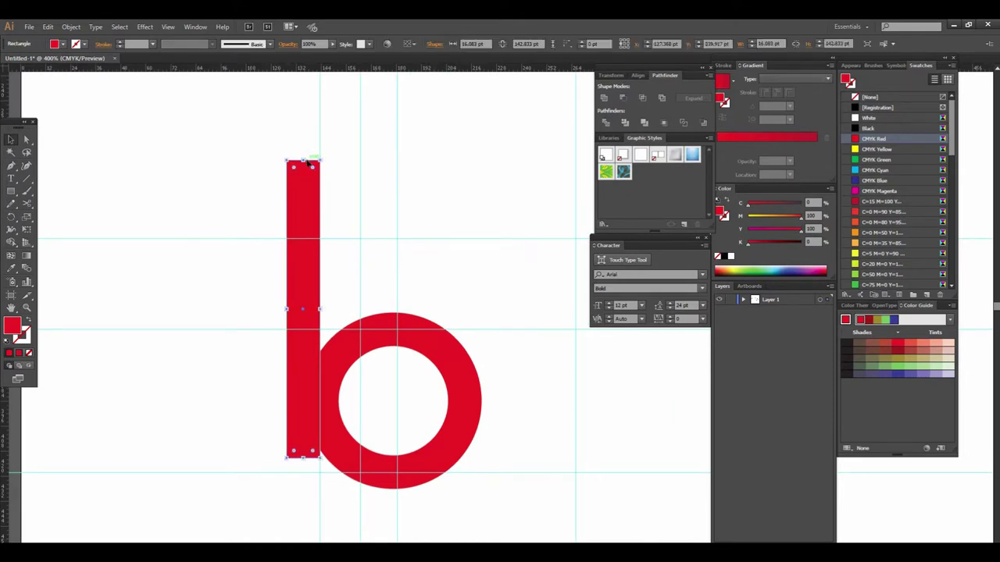
Shorten the red stem from the top and nudge it slightly left and down
left_click_drag(303, 158, 312, 179)
left_click(305, 263)
left_click_drag(286, 317, 283, 319)
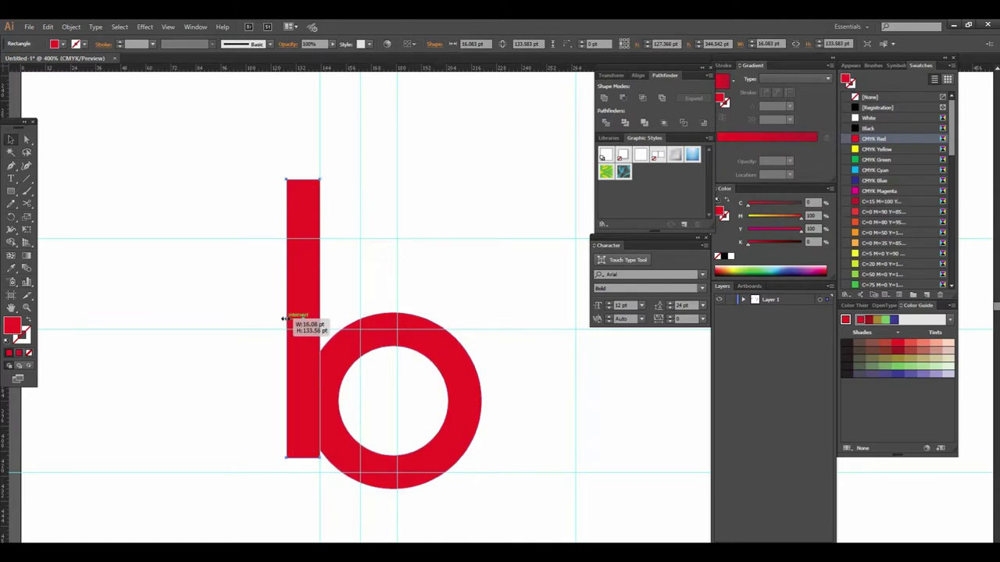
left_click(383, 296)
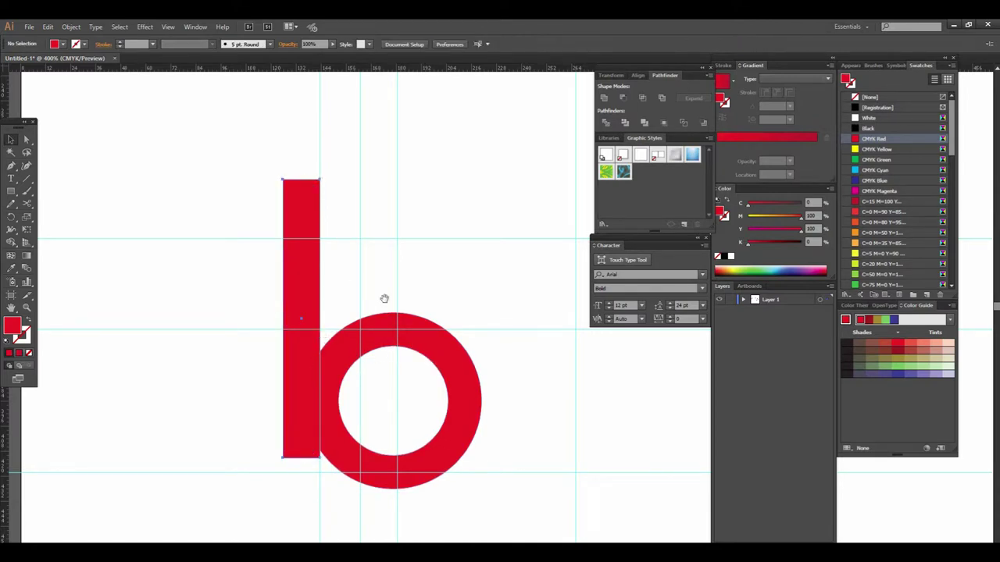
scroll(375, 283, "down", 2)
scroll(401, 310, "right", 2)
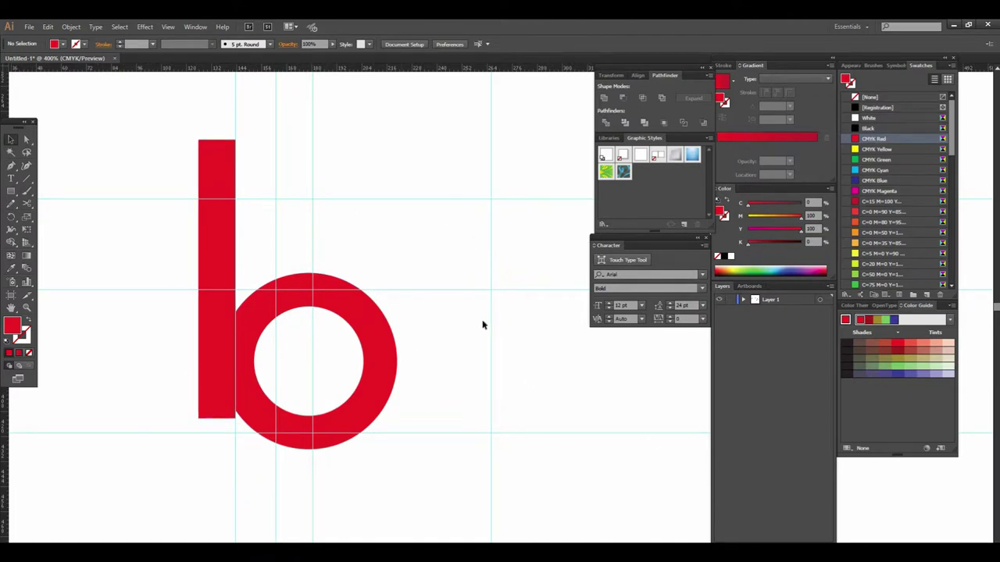
scroll(400, 401, "up", 2)
scroll(399, 404, "up", 2)
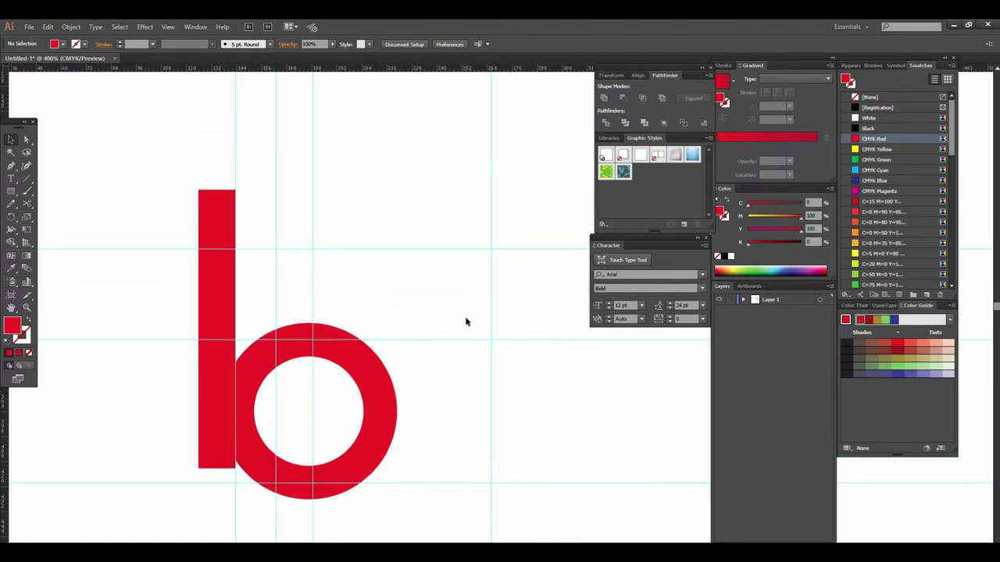
scroll(492, 292, "down", 2)
scroll(453, 404, "up", 2)
scroll(457, 336, "up", 1)
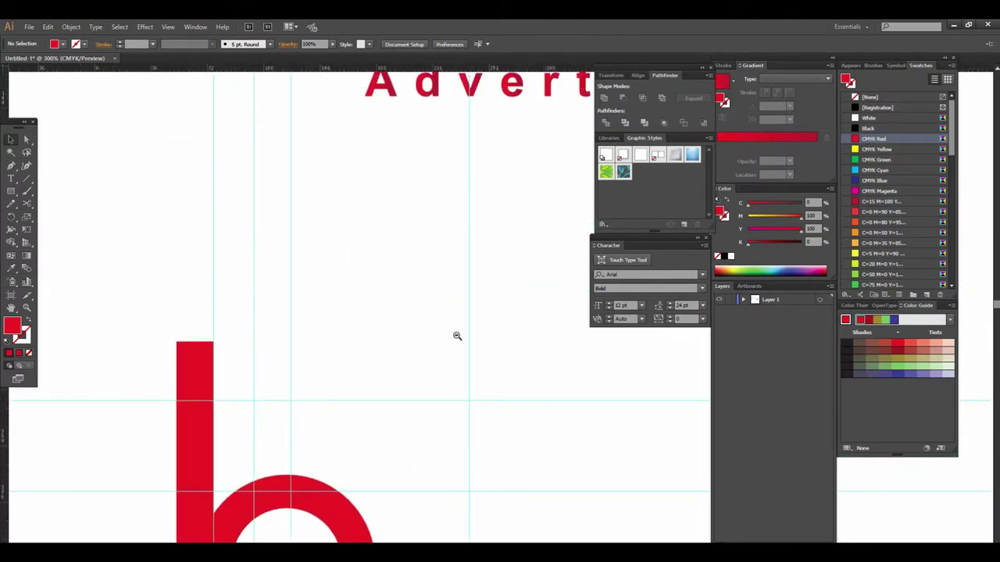
scroll(456, 336, "down", 1)
scroll(466, 364, "up", 1)
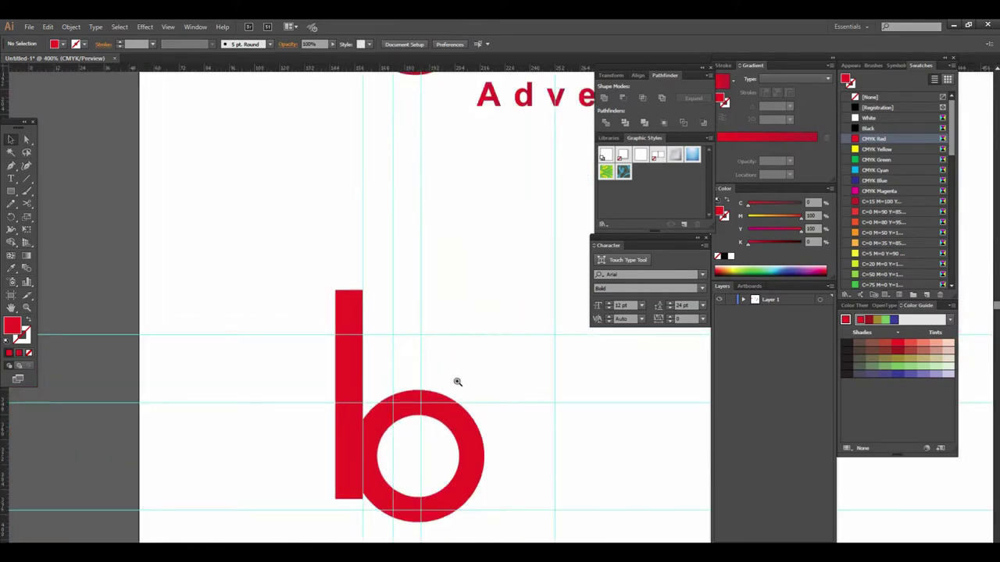
scroll(453, 408, "up", 1)
scroll(417, 258, "up", 1)
left_click_drag(274, 320, 275, 326)
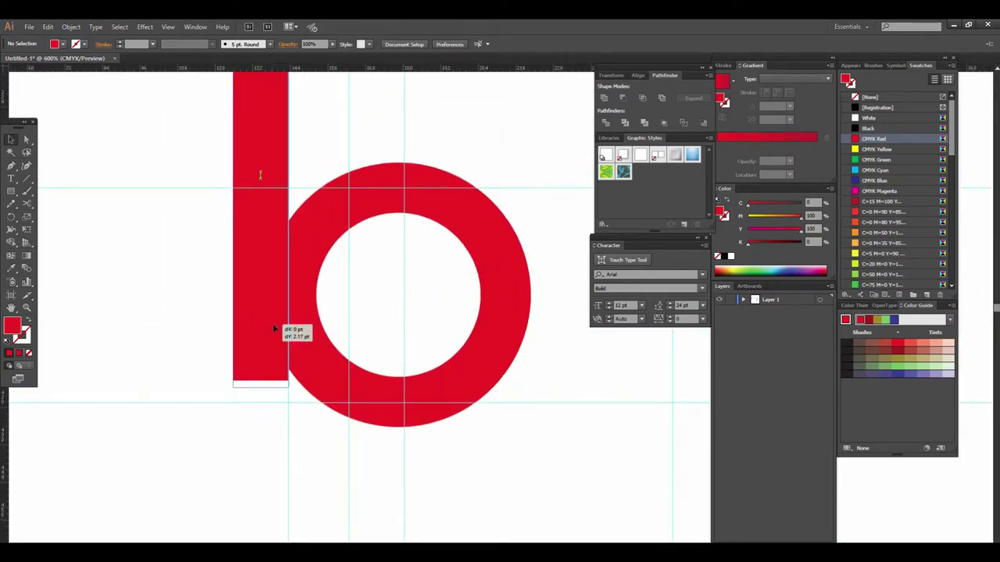
scroll(415, 370, "up", 1)
Slide the red ring left onto the stem and fine-tune it so their edges align
left_click_drag(370, 408, 328, 427)
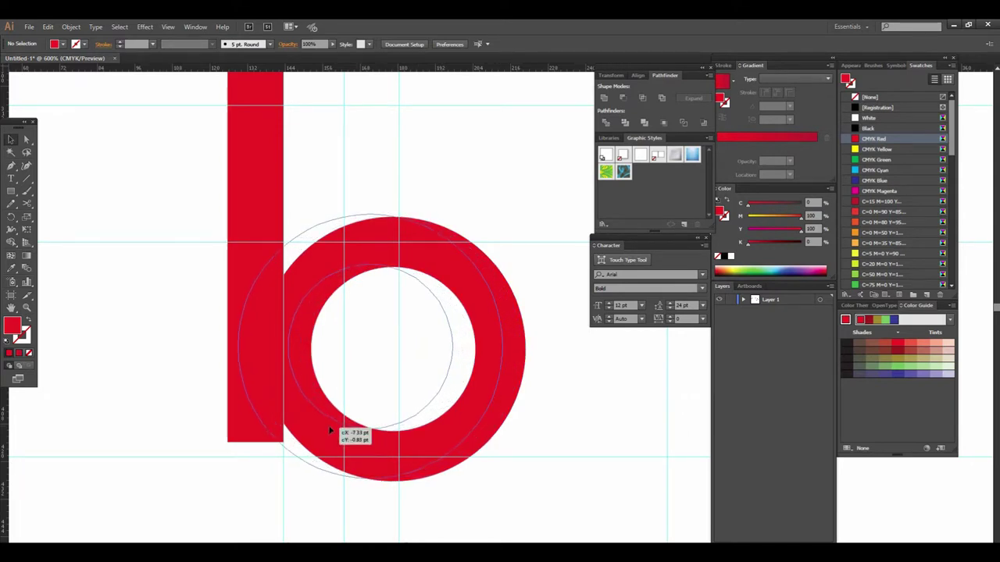
left_click_drag(329, 427, 329, 425)
left_click(312, 524)
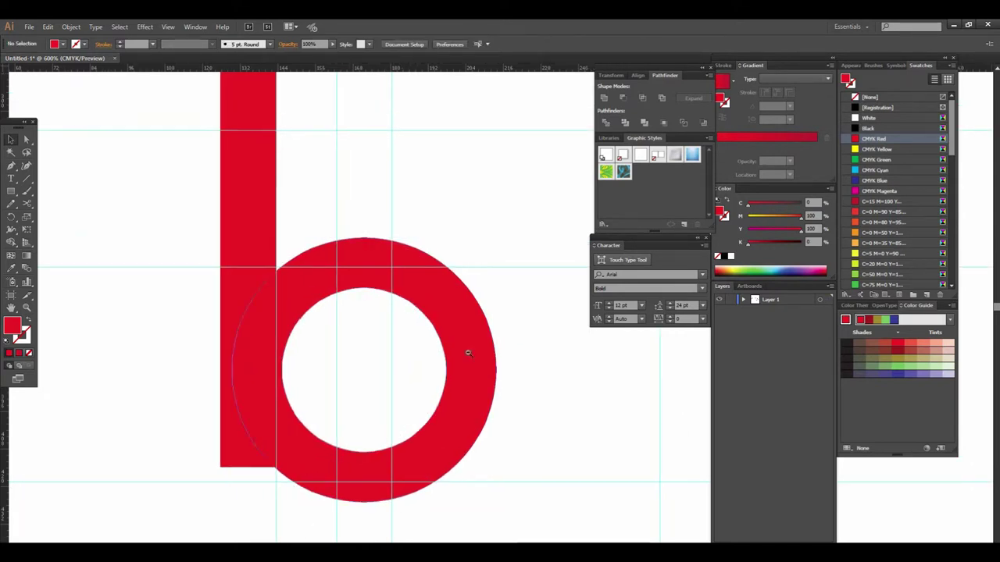
scroll(437, 375, "down", 2)
scroll(430, 384, "up", 1)
left_click_drag(471, 353, 362, 370)
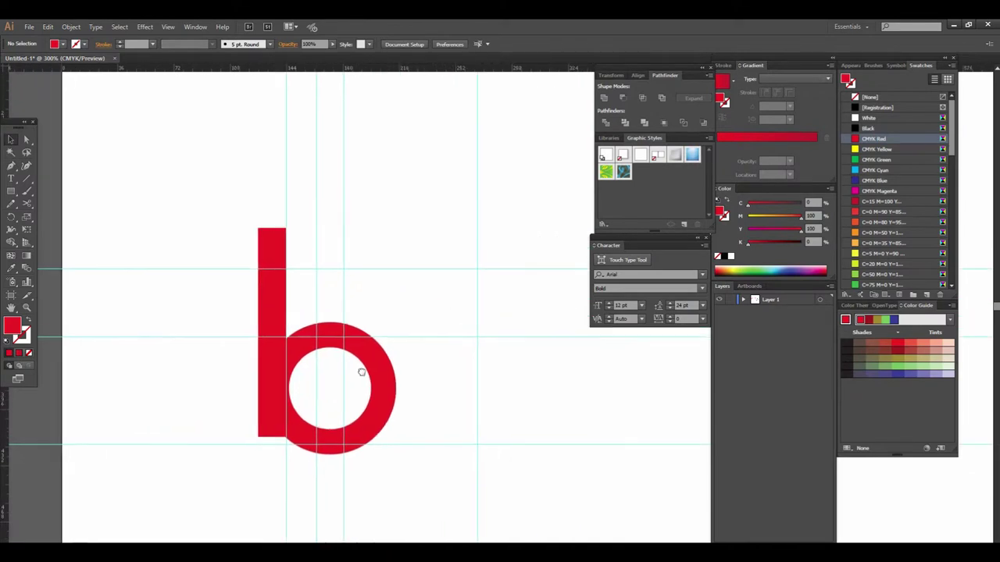
left_click_drag(362, 388, 358, 380)
scroll(441, 355, "up", 1)
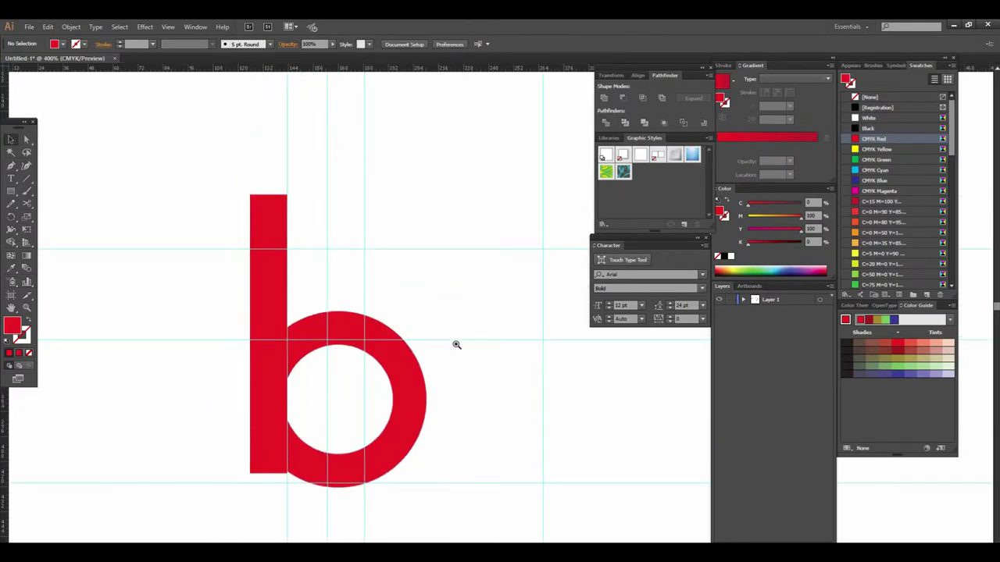
scroll(452, 351, "up", 1)
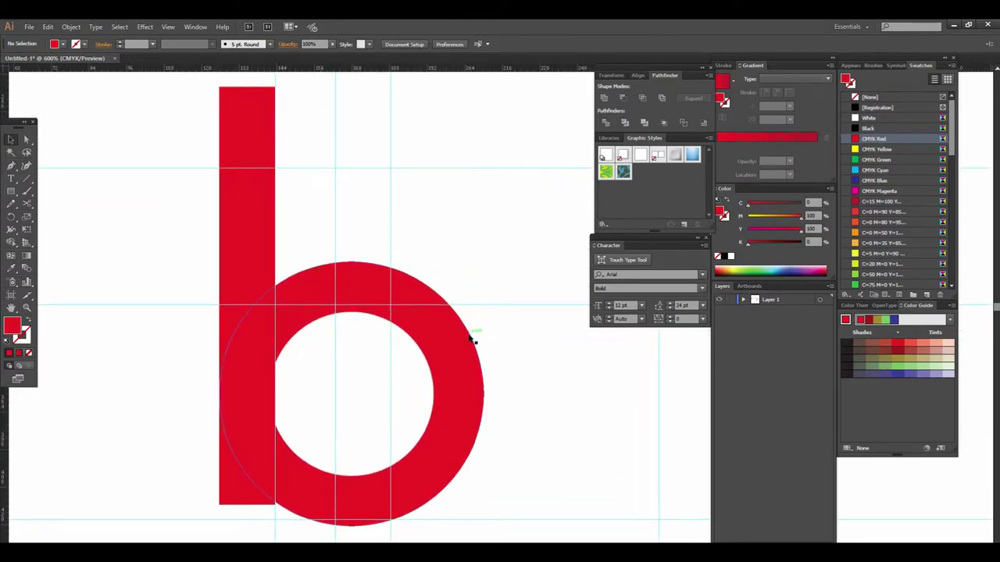
mouse_move(458, 362)
left_mouse_down()
mouse_move(477, 339)
mouse_move(500, 384)
left_mouse_up()
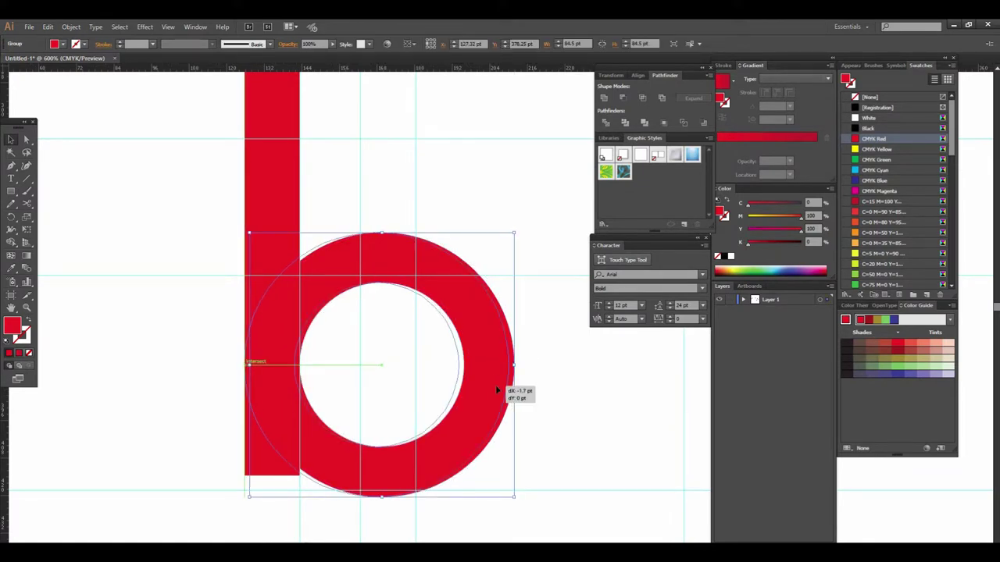
left_click(517, 394)
Marquee-select both the stem and the ring, framing the whole b in view
left_click(391, 257)
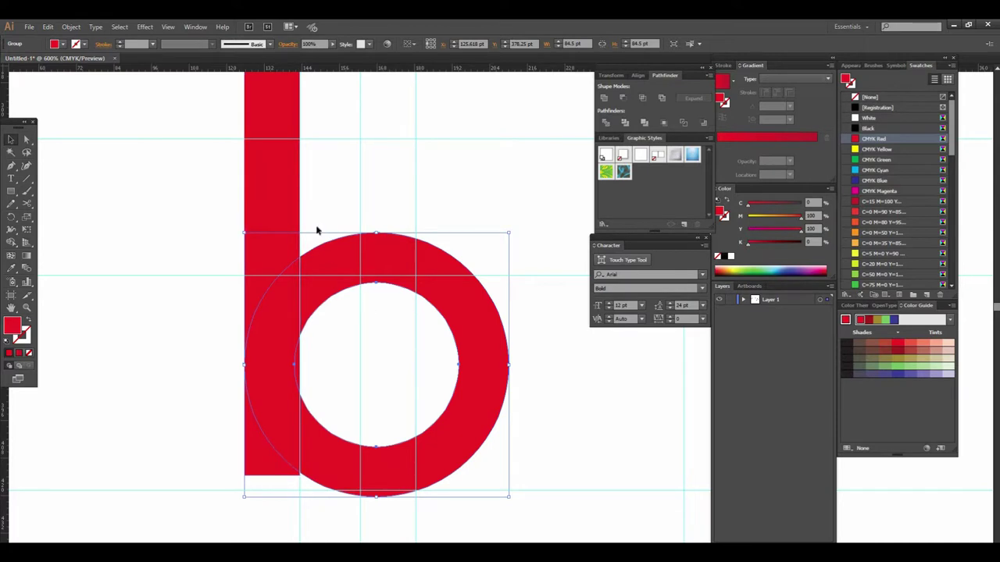
left_click_drag(174, 161, 477, 443)
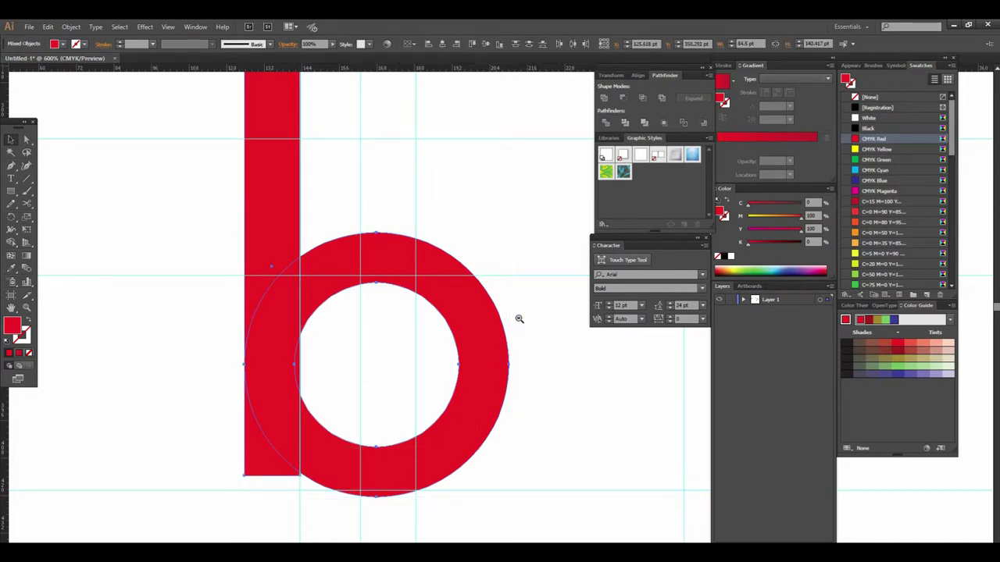
left_click(519, 319, "alt")
left_click_drag(519, 319, 417, 343)
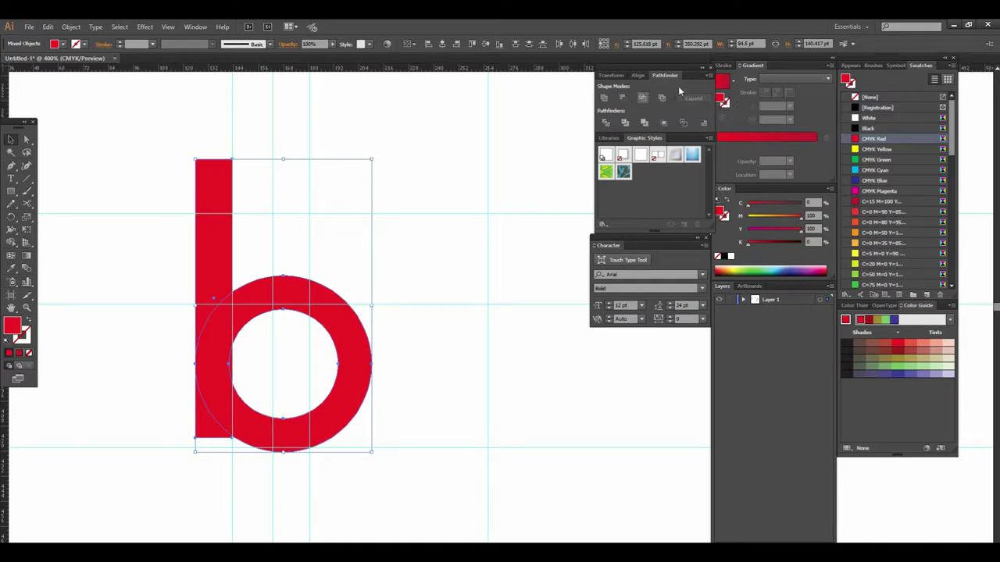
Apply Pathfinder Divide to the selected stem and ring, then ungroup the resulting red pieces
left_click(195, 26)
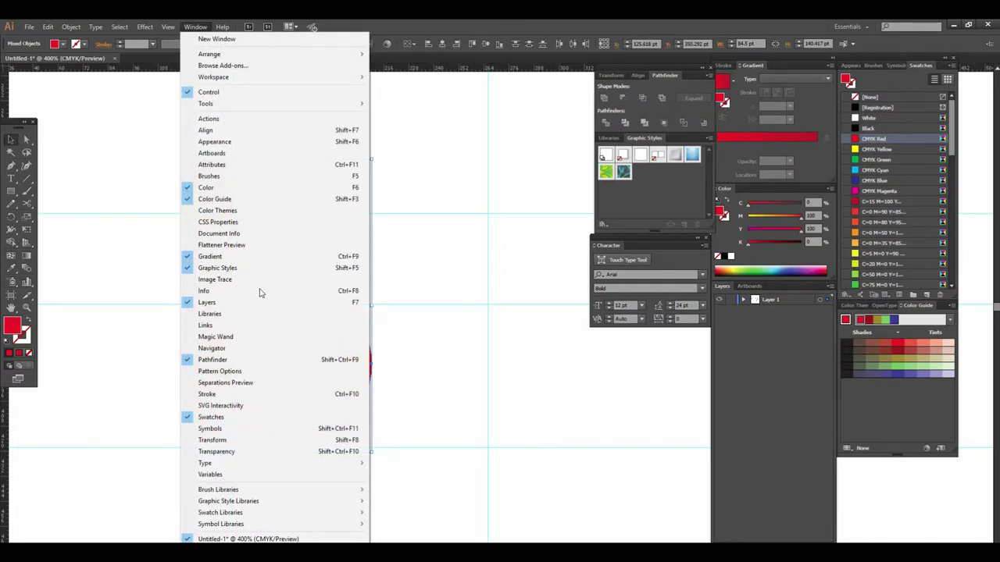
left_click(708, 91)
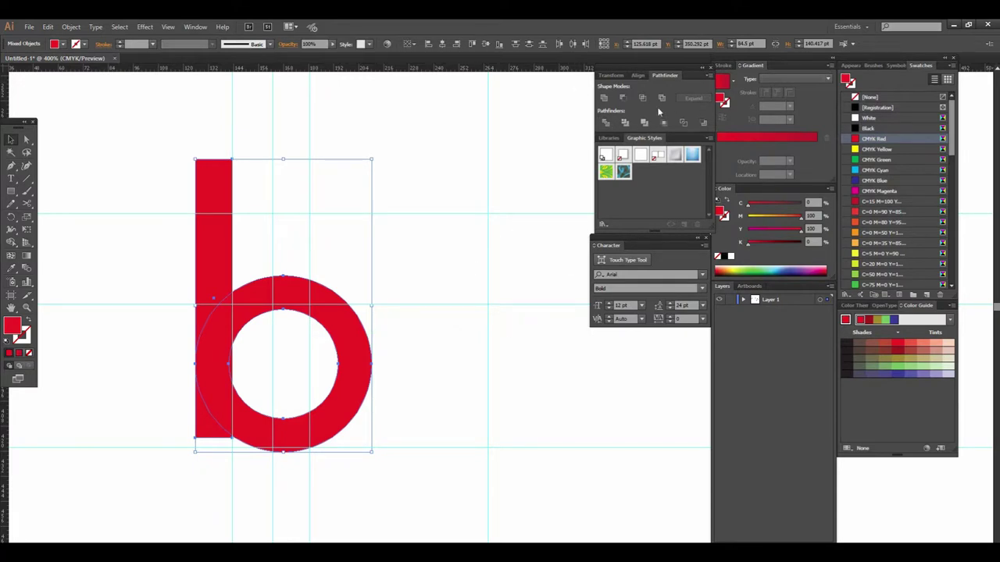
left_click(607, 125)
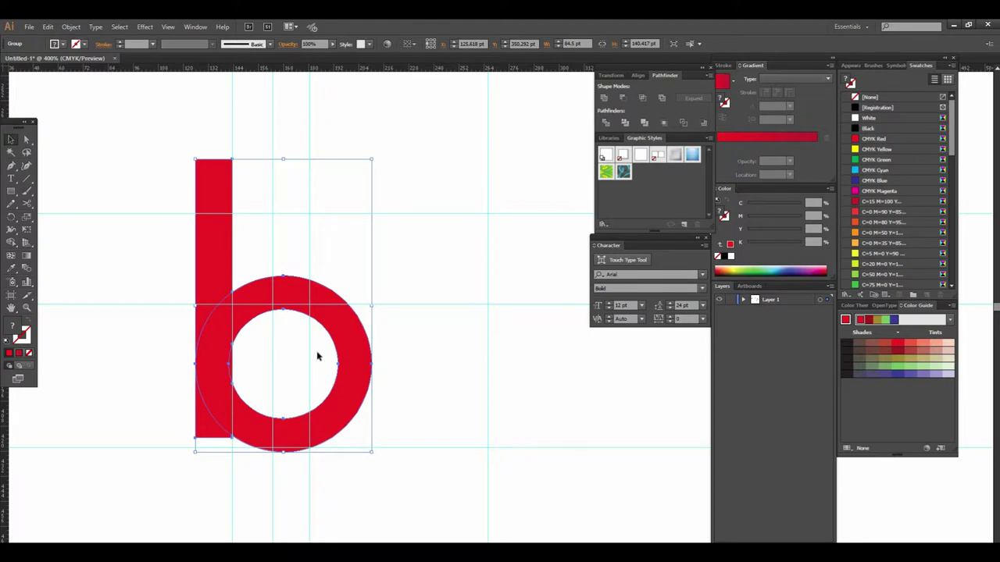
right_click(290, 299)
left_click(320, 354)
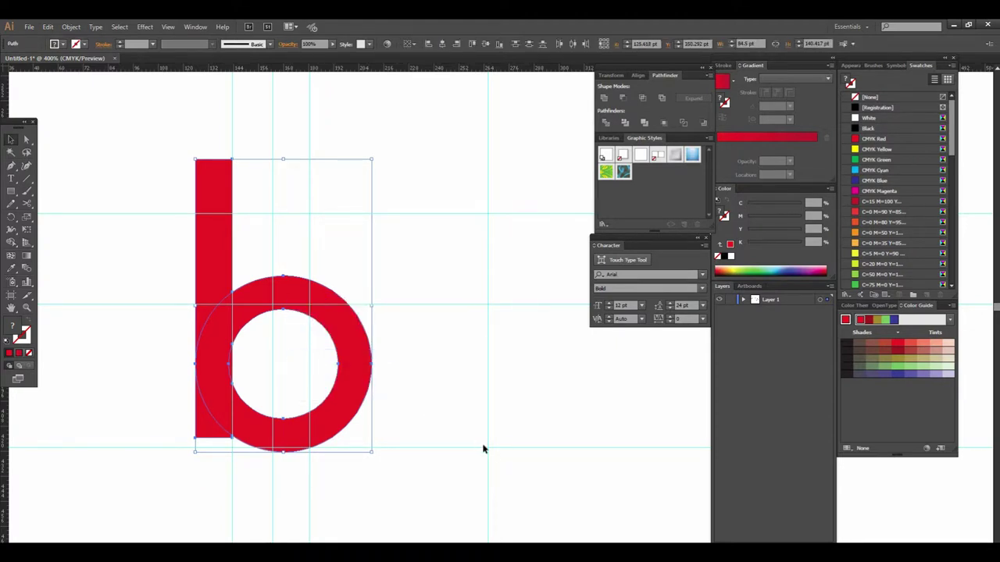
left_click(493, 452)
left_click(493, 360, "ctrl")
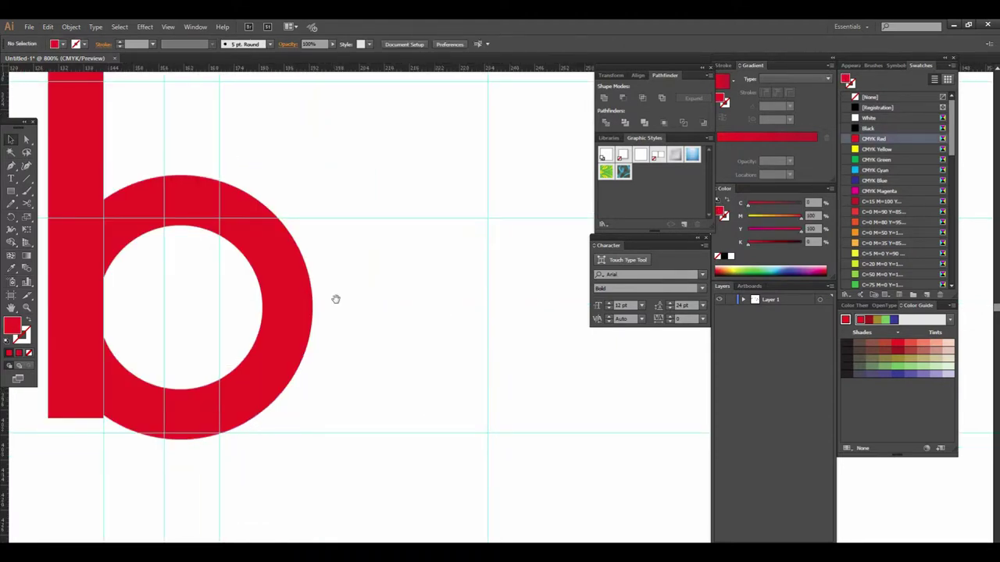
Select the lower and upper stem pieces and merge them into one shape with Pathfinder
left_click_drag(390, 289, 446, 323)
left_click(310, 233)
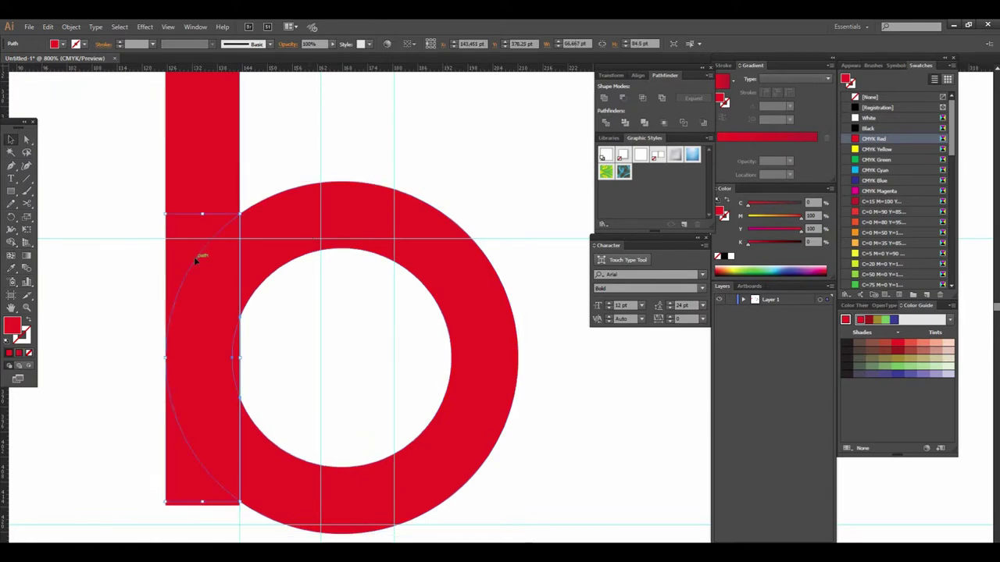
left_click_drag(252, 248, 321, 255)
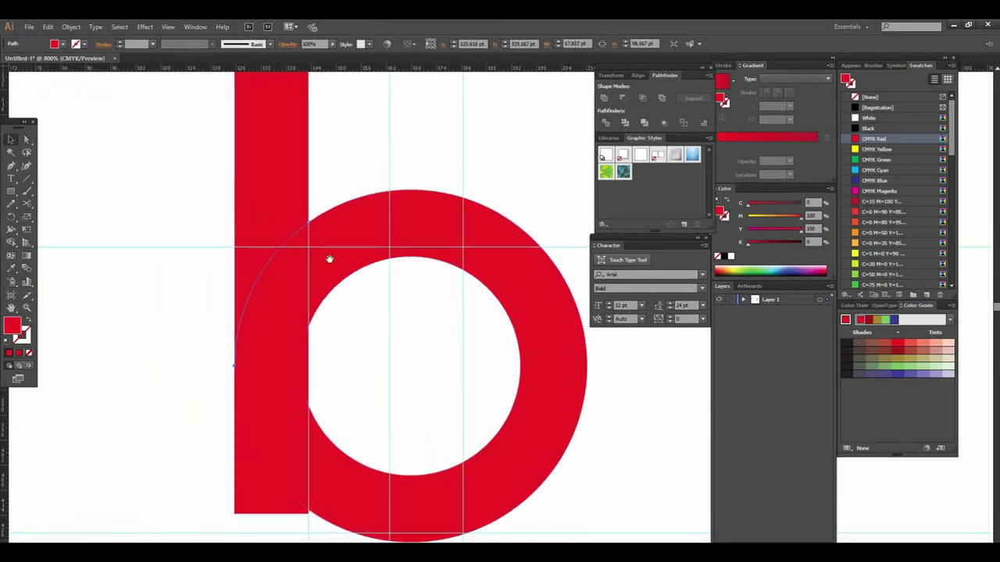
key("ctrl+minus")
scroll(468, 320, "right", 3)
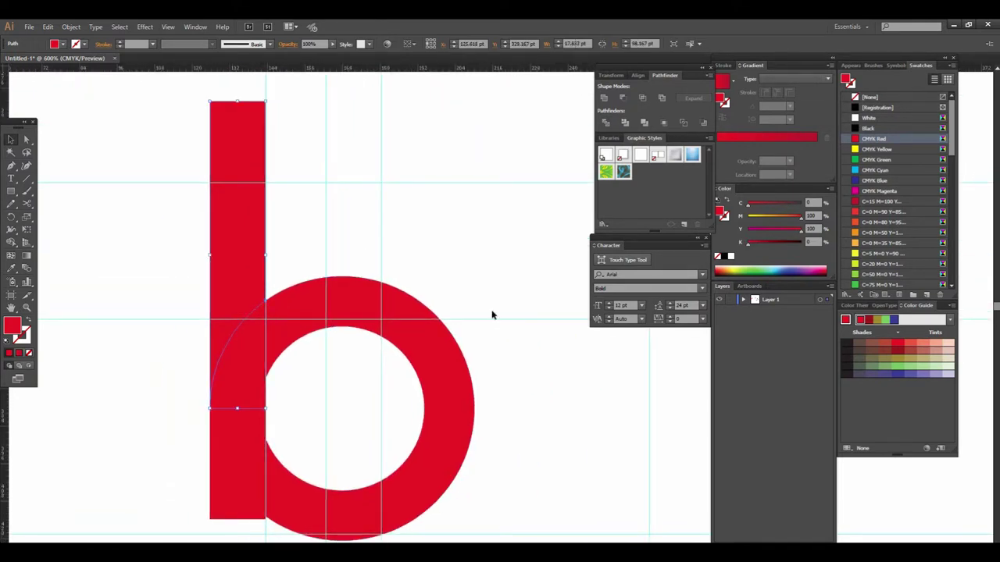
scroll(435, 346, "down", 1)
scroll(435, 346, "left", 2)
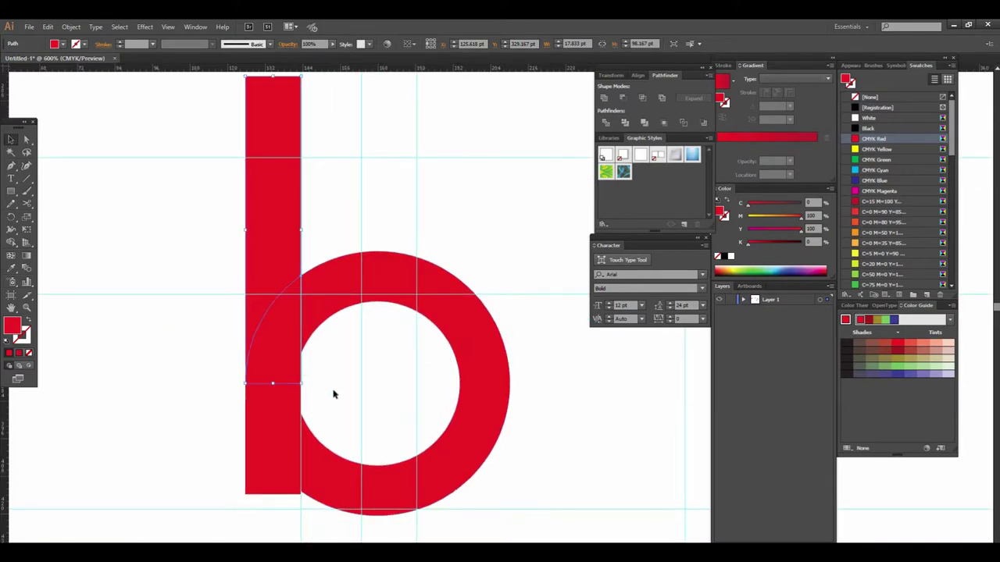
left_click(273, 322)
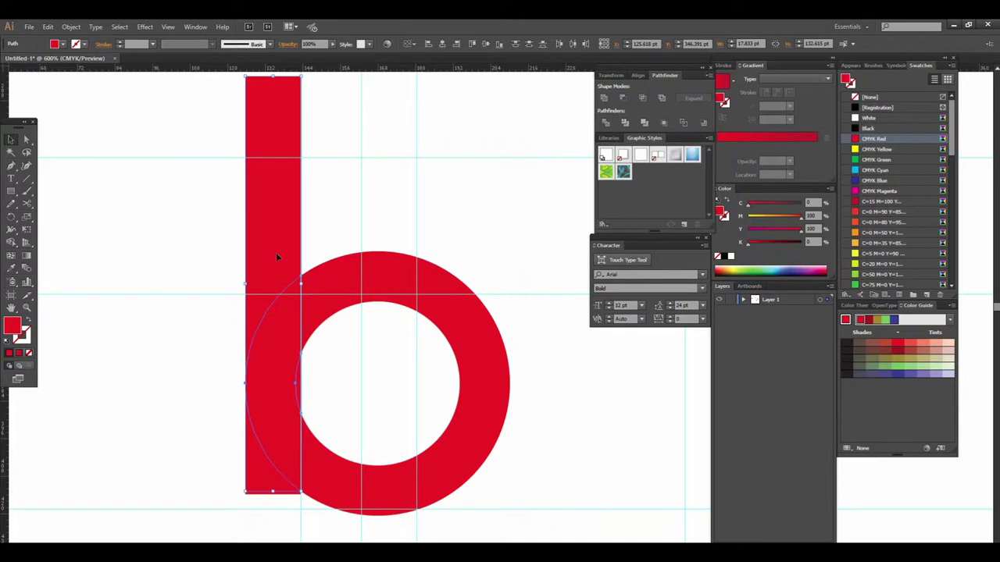
left_click(273, 321)
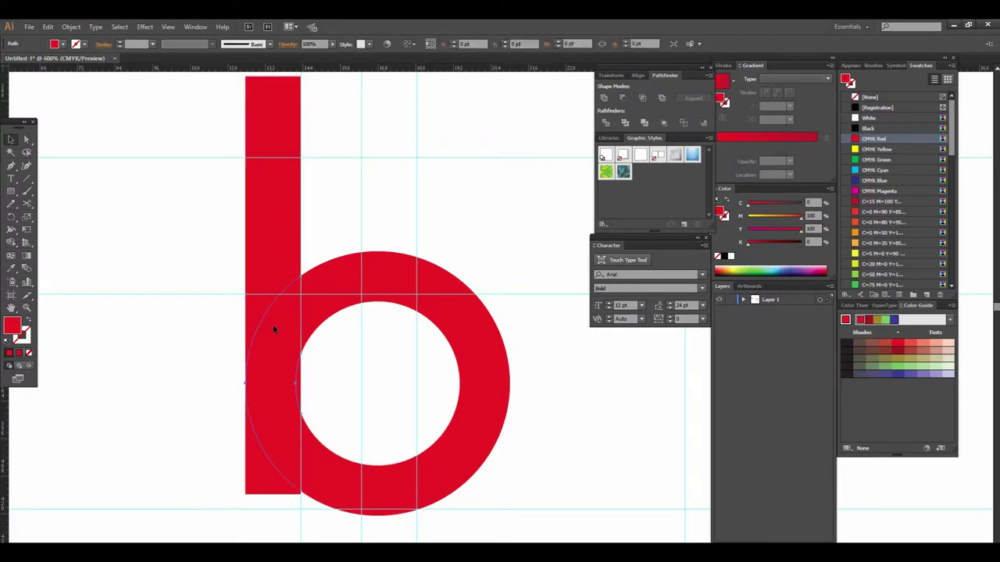
left_click(280, 228, "shift")
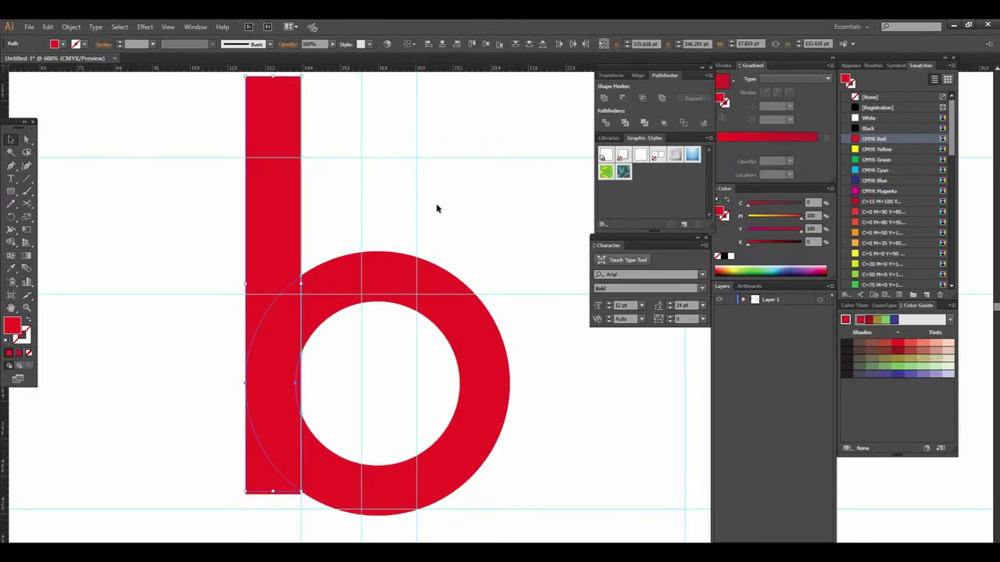
left_click(604, 98)
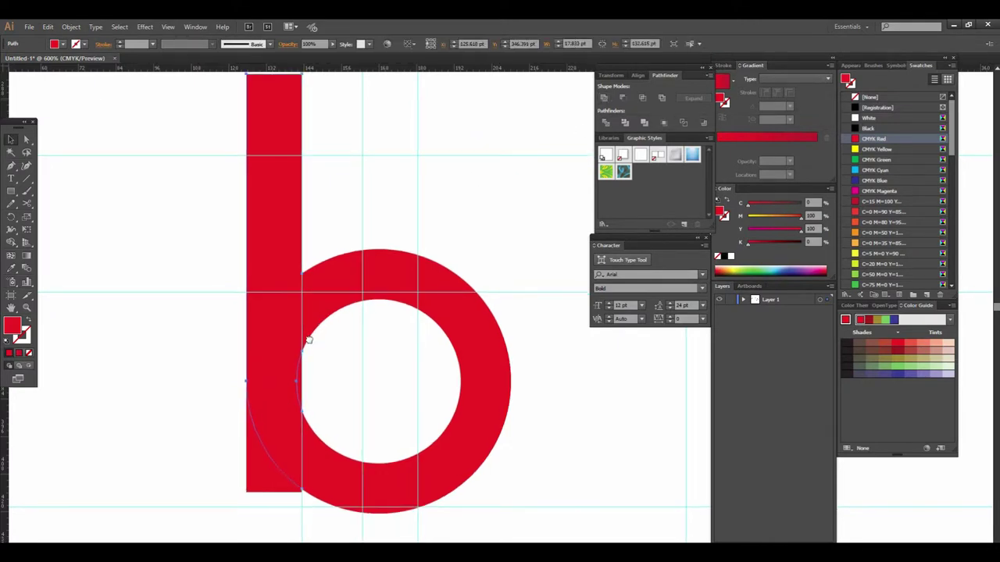
Zoom in where the stem meets the bowl and inspect the curved path's anchors with Direct Selection
scroll(282, 404, "down", 2)
key("ctrl+shift+a")
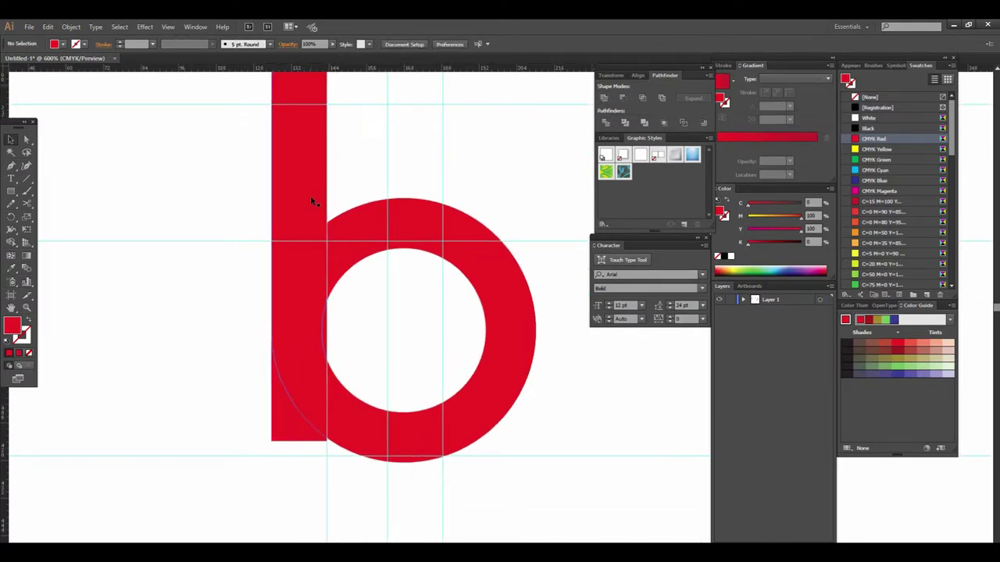
left_click(282, 292)
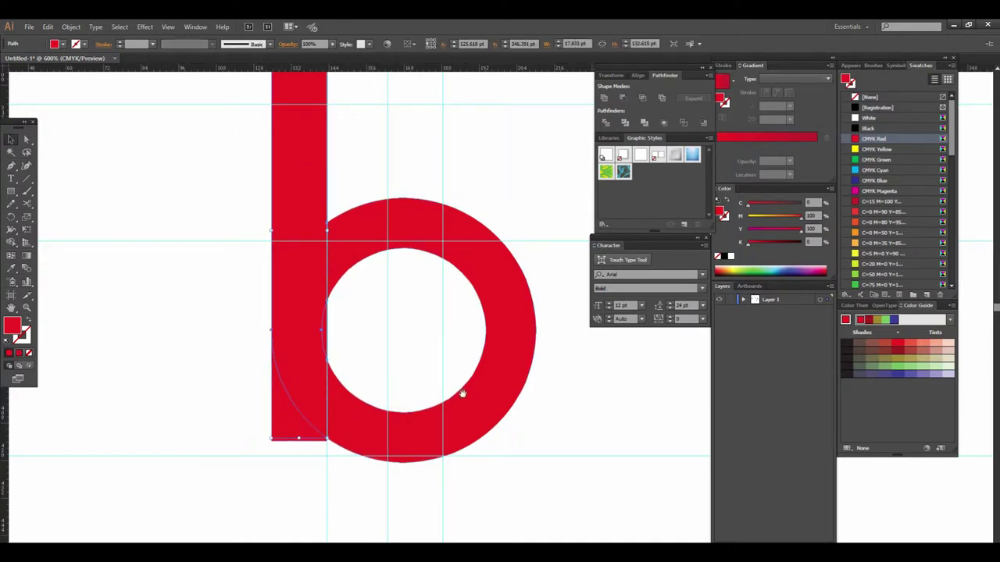
left_click_drag(461, 396, 413, 396)
key("ctrl+shift+a")
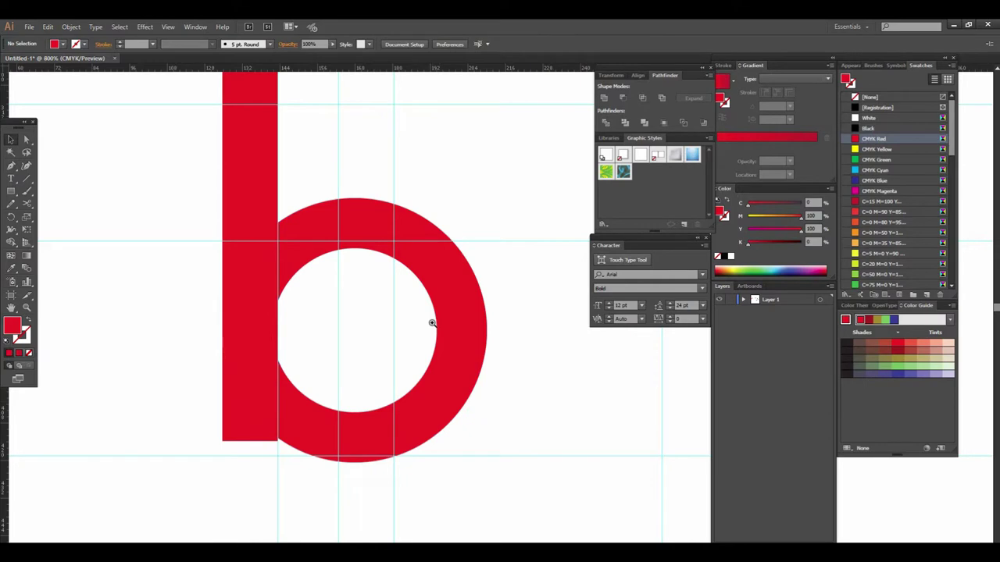
left_click(234, 350)
left_click(269, 347, "ctrl")
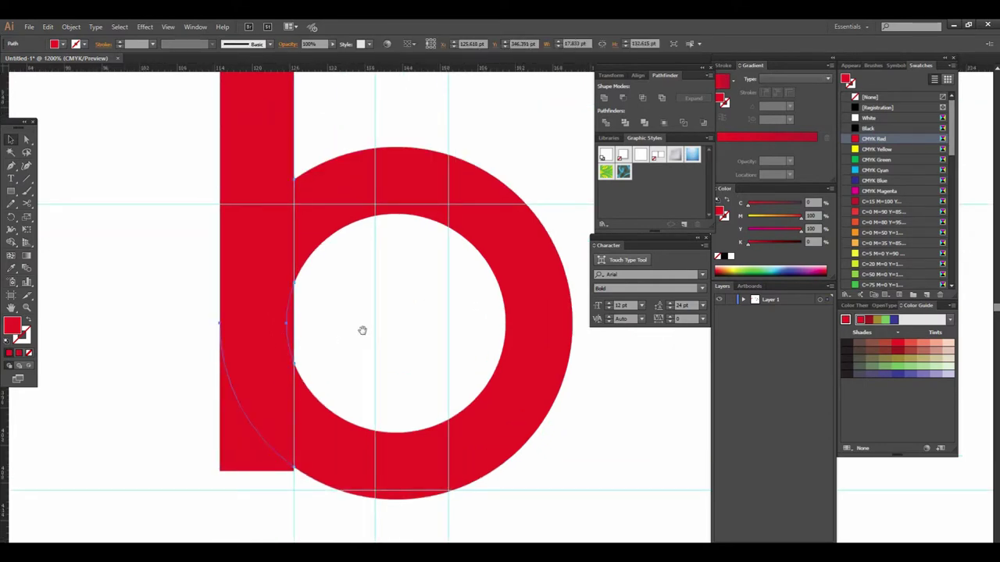
left_click(361, 331)
left_click(25, 138)
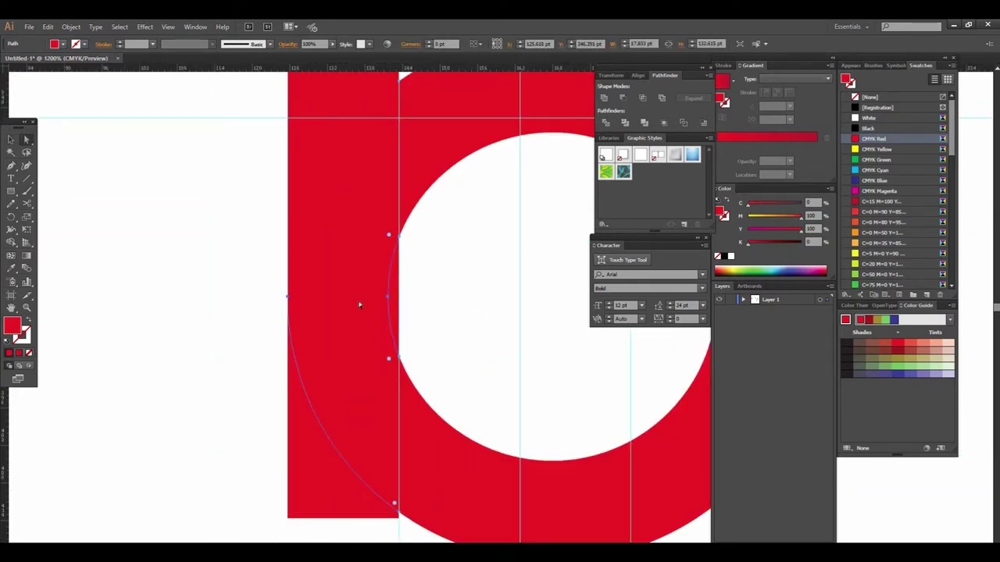
left_click(388, 299)
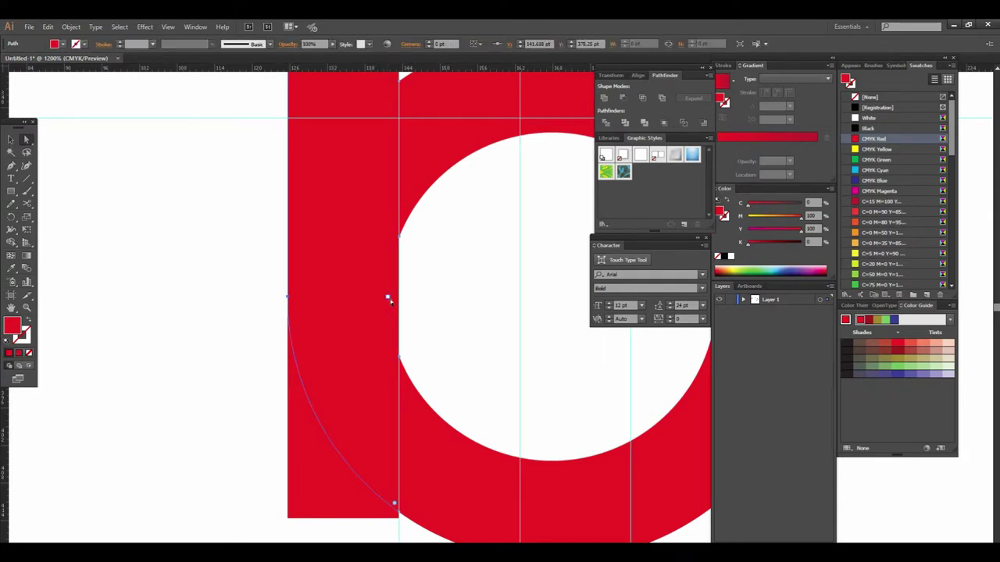
left_click(307, 364)
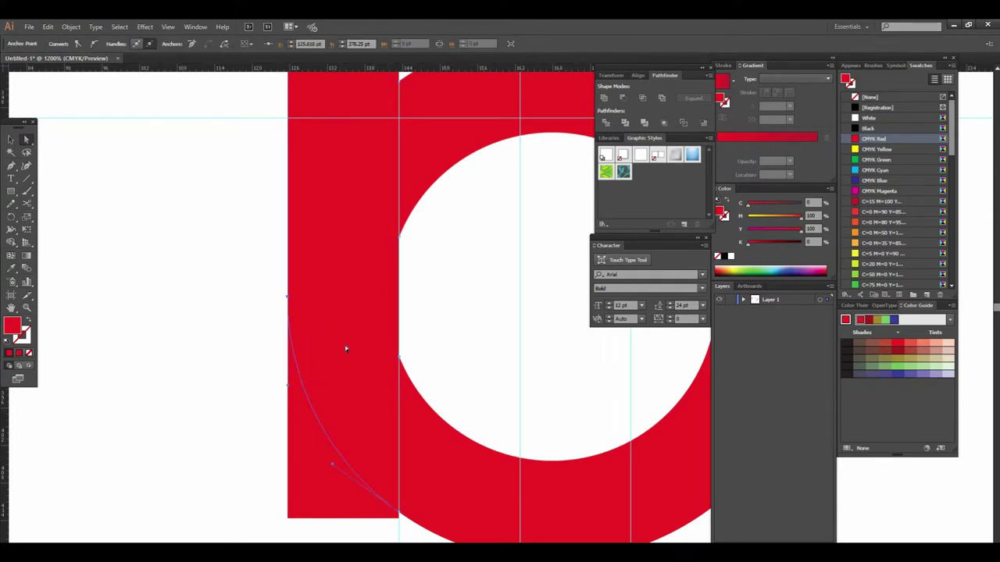
Merge the lower curved stem piece with the upper stem rectangle into one solid shape
left_click(11, 139)
left_click(316, 474)
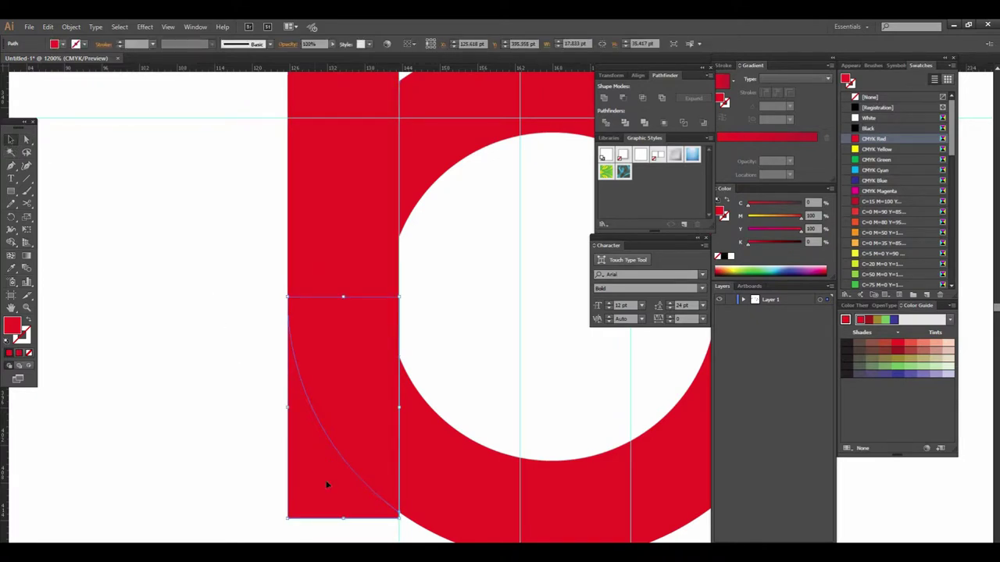
left_click(343, 246, "shift")
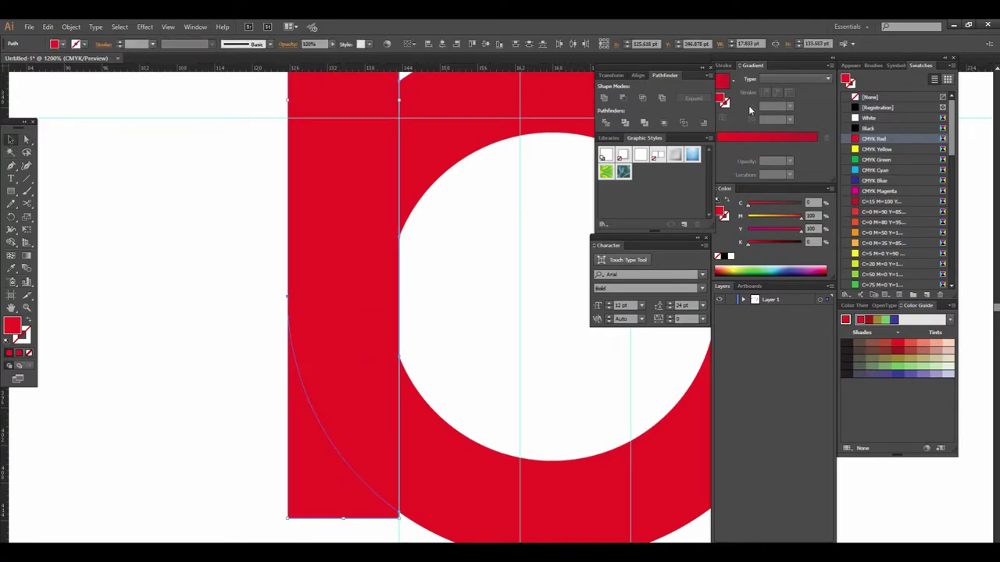
left_click(606, 99)
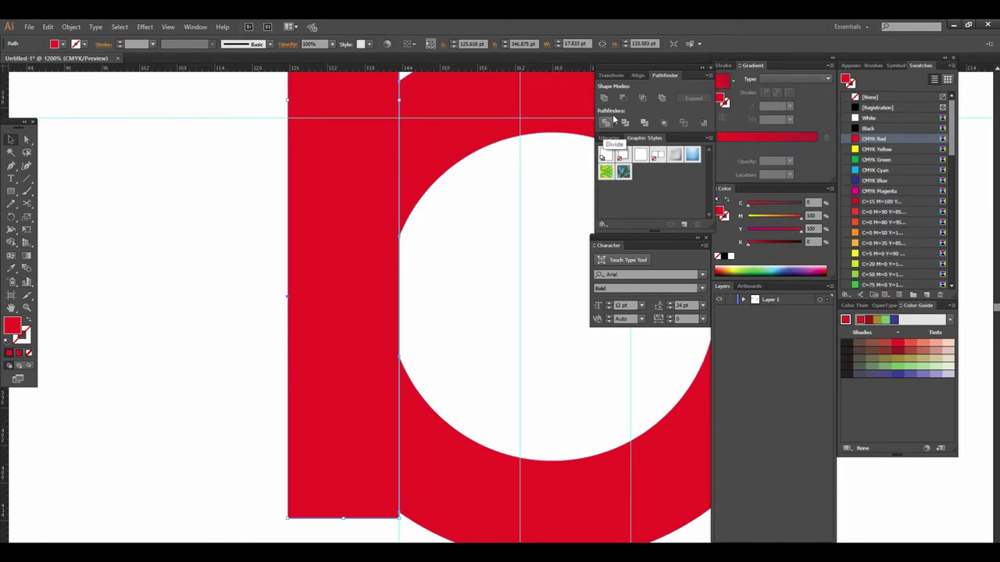
left_click(199, 292)
key("ctrl+minus")
key("ctrl+minus")
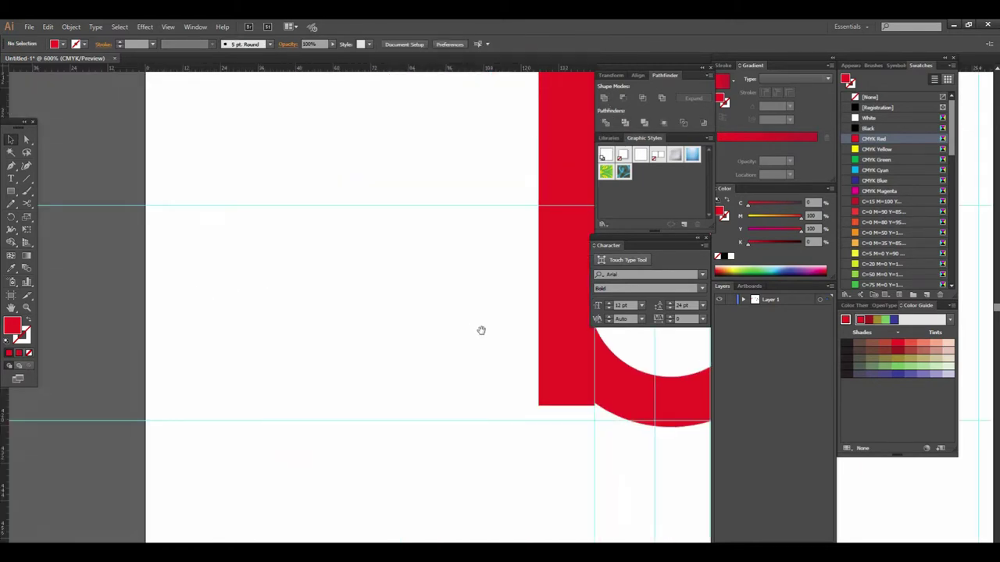
left_click(270, 245)
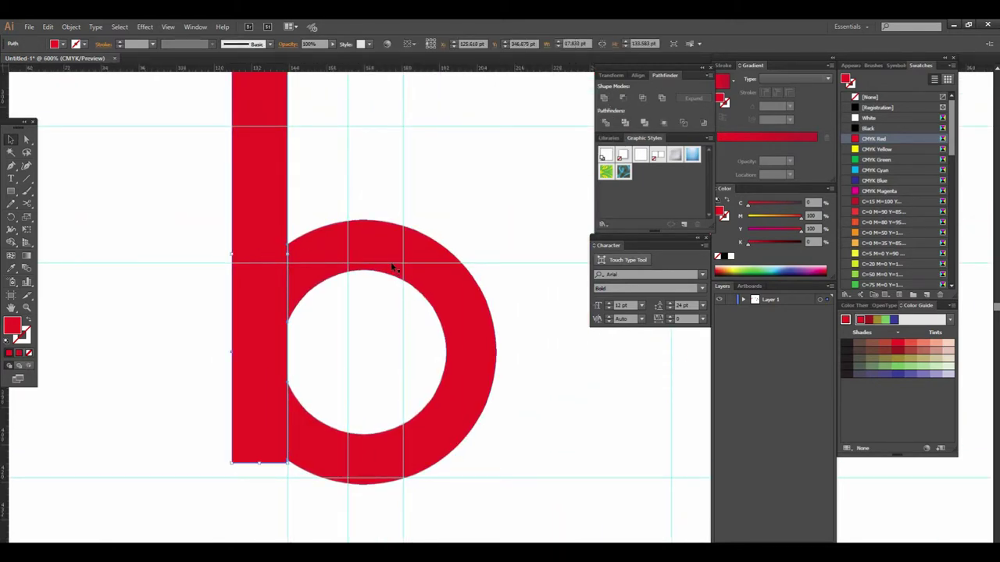
Fill the ring with a linear gradient, setting the left stop to red and the right stop to dark crimson
left_click_drag(417, 340, 358, 353)
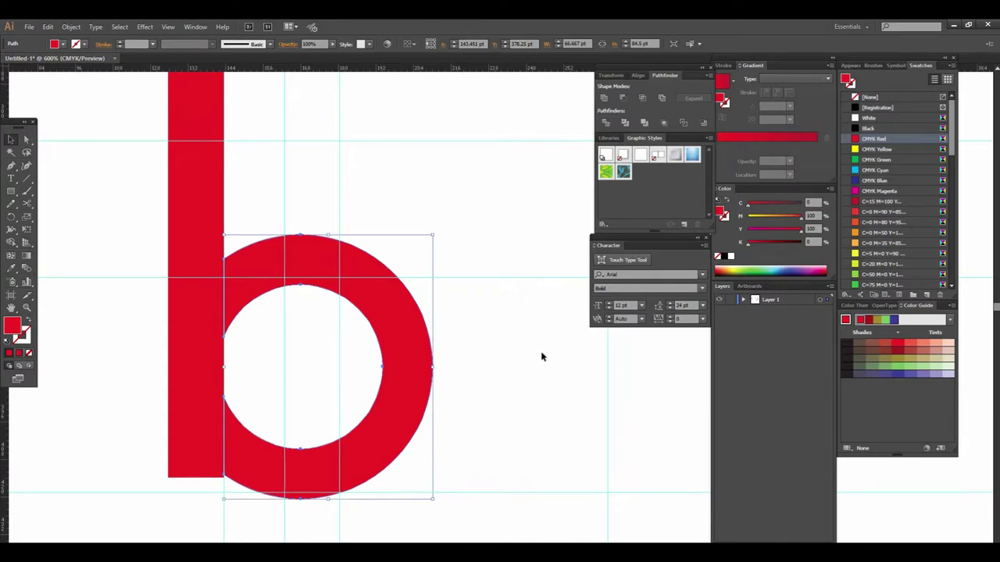
left_click(734, 82)
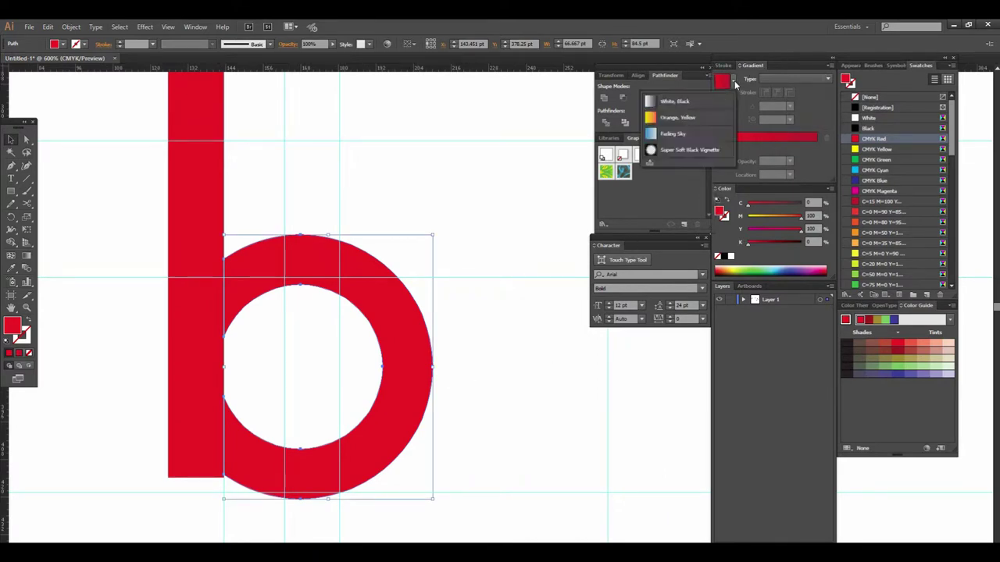
left_click(676, 101)
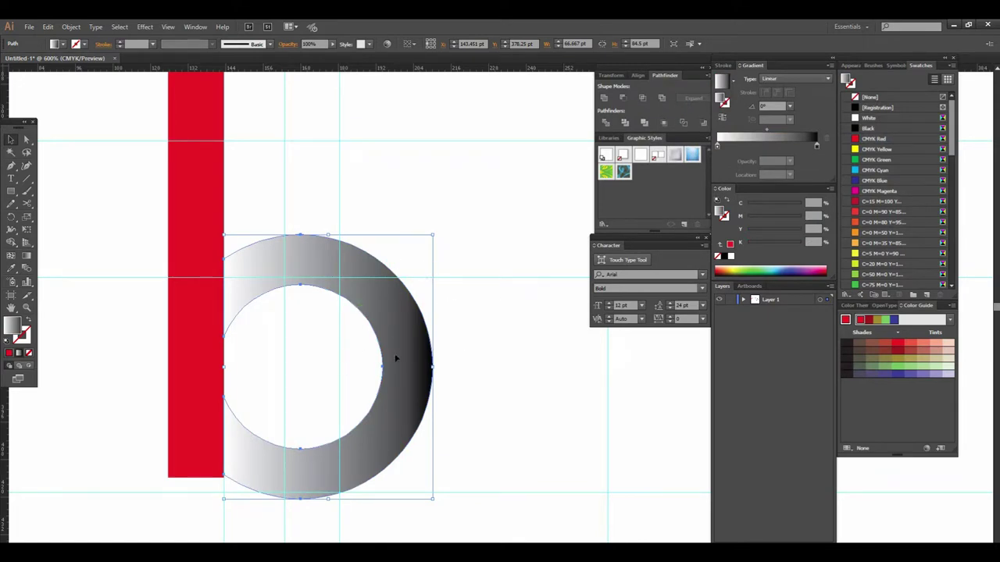
double_click(717, 147)
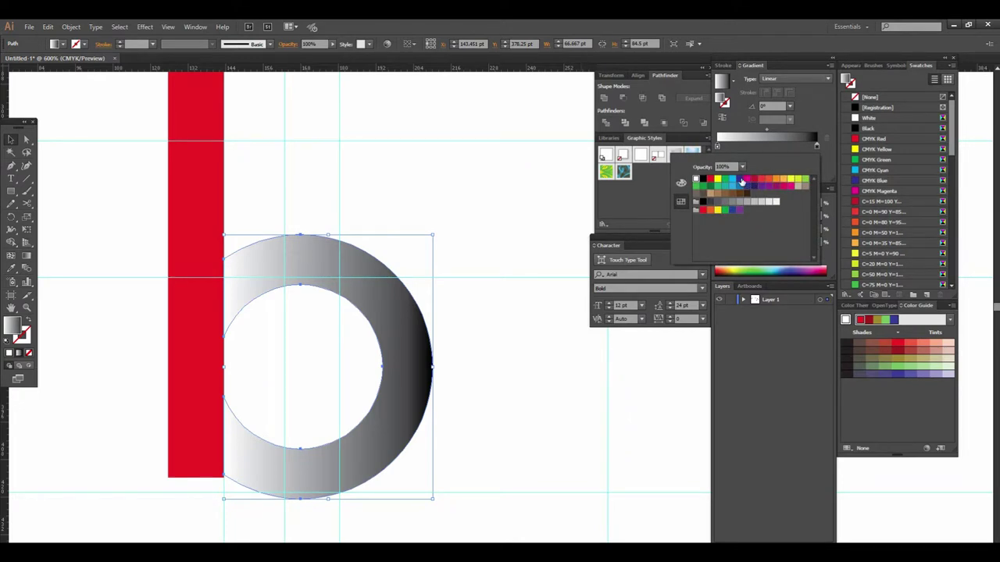
left_click(709, 180)
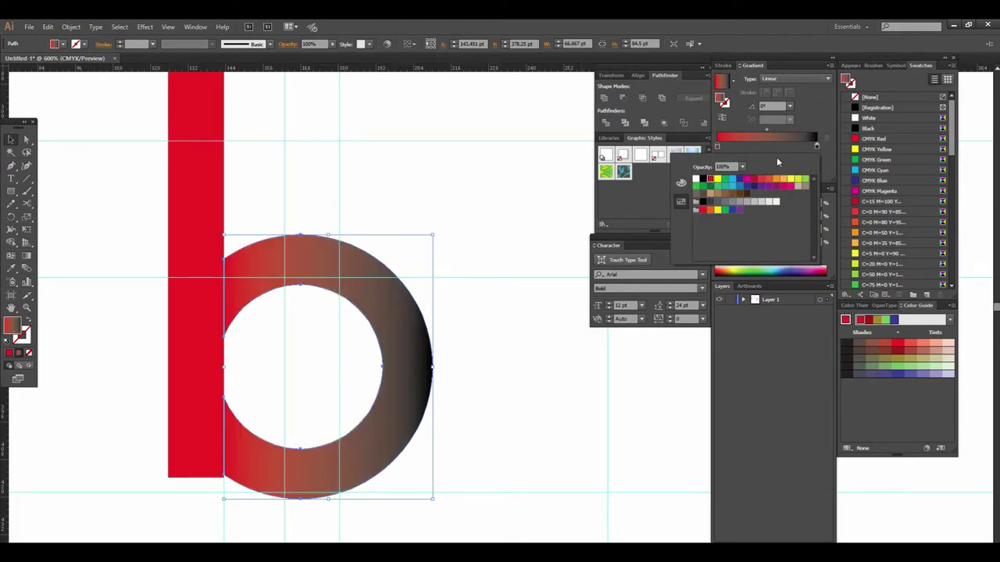
left_click(817, 146)
double_click(816, 145)
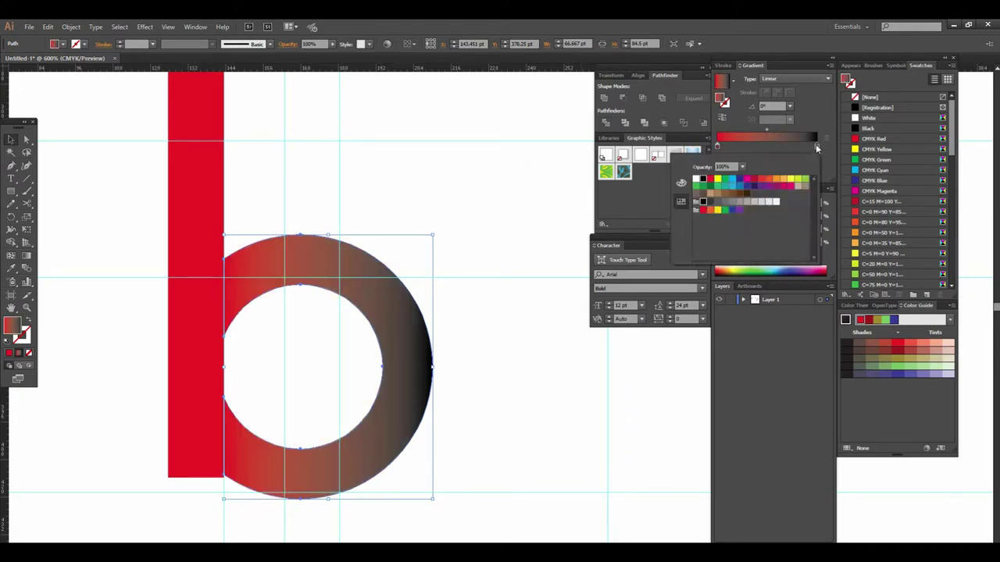
left_click(754, 179)
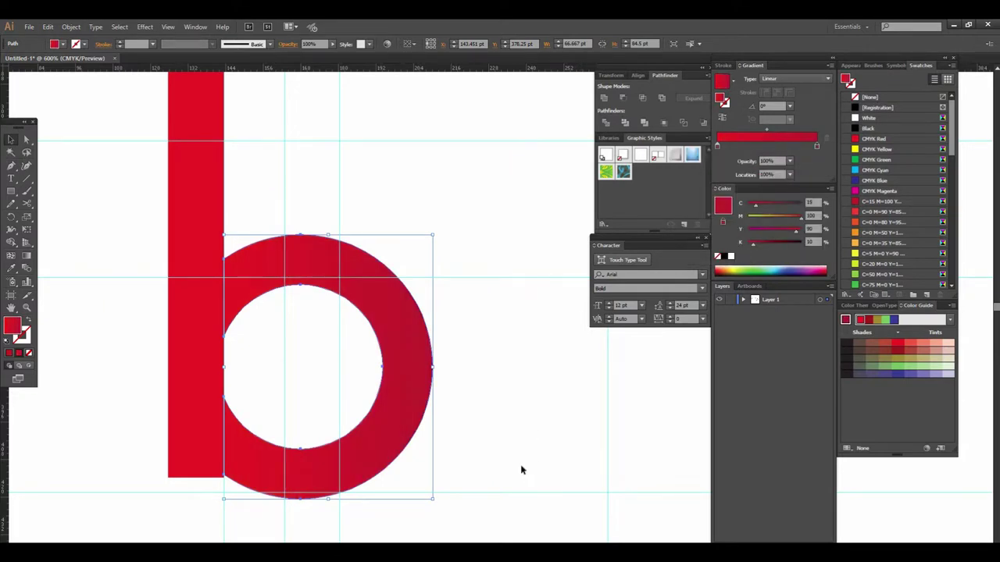
left_click(484, 363)
left_click_drag(471, 335, 510, 374)
left_click(247, 261)
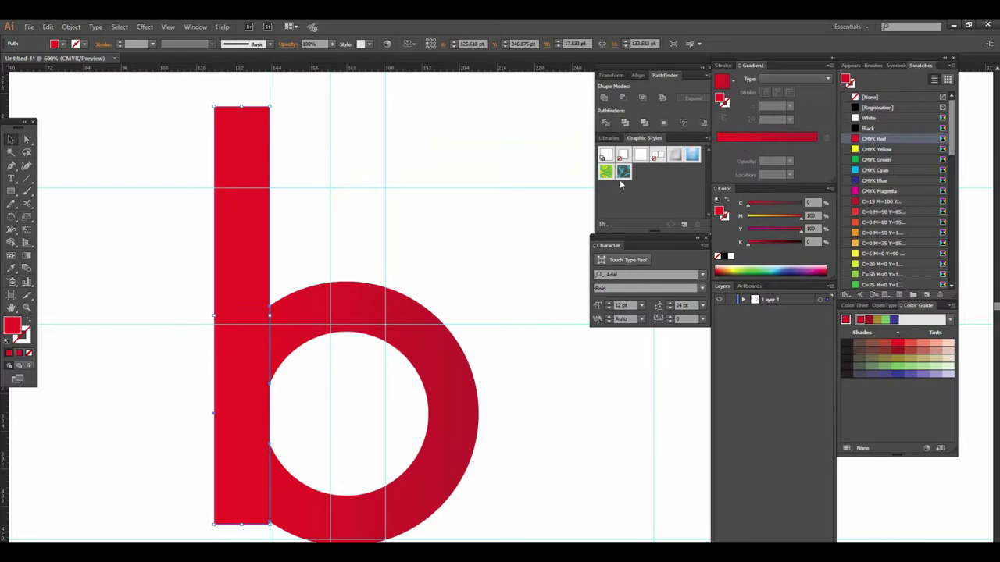
Apply the red gradient to the stem and compare the result against the reference logo
key("g")
left_click(406, 306)
left_click_drag(411, 310, 426, 256)
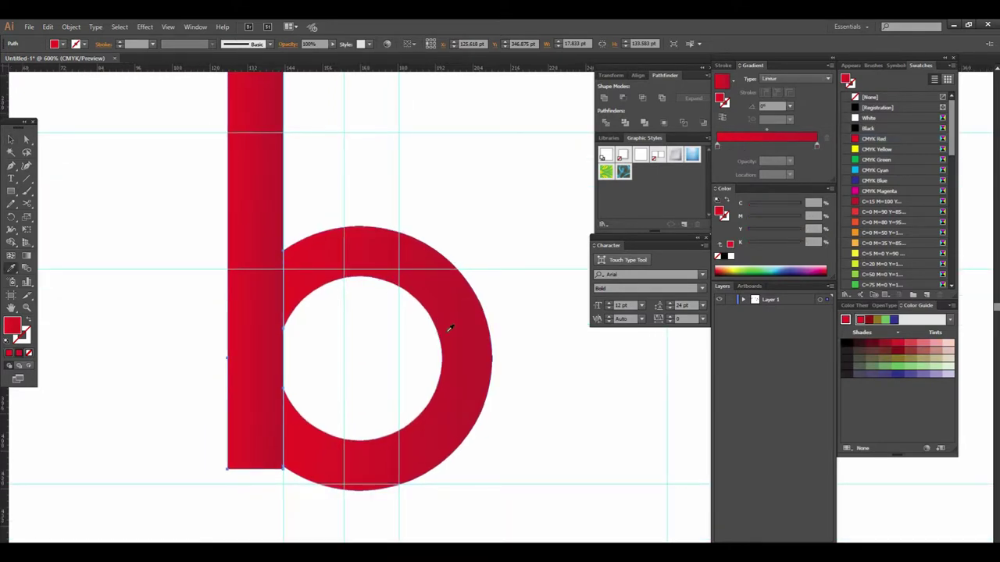
left_click_drag(453, 337, 455, 357)
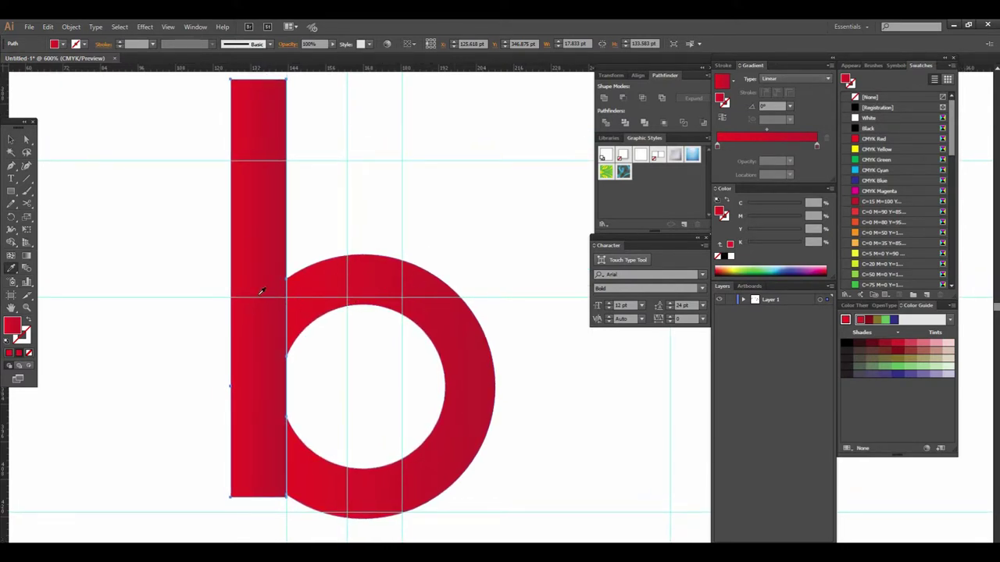
left_click(447, 234, "alt")
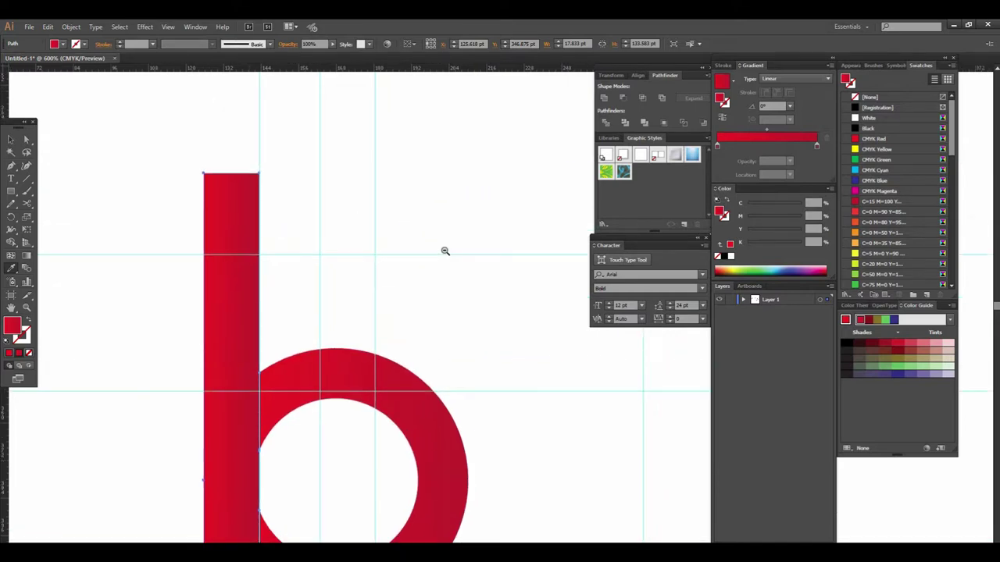
scroll(445, 251, "up", 5)
scroll(362, 352, "up", 3)
scroll(431, 301, "up", 3)
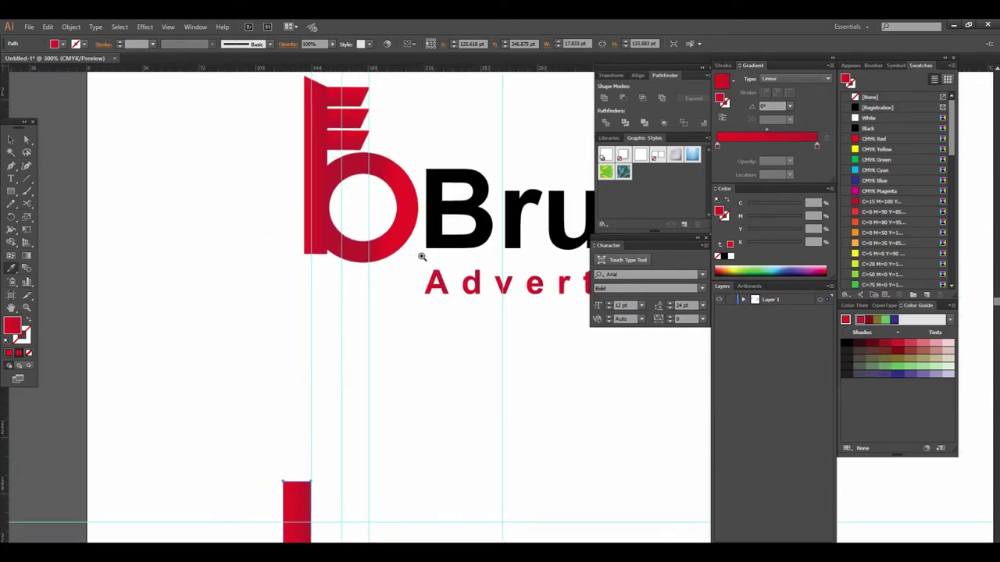
scroll(424, 252, "up", 3)
left_click(371, 292, "alt")
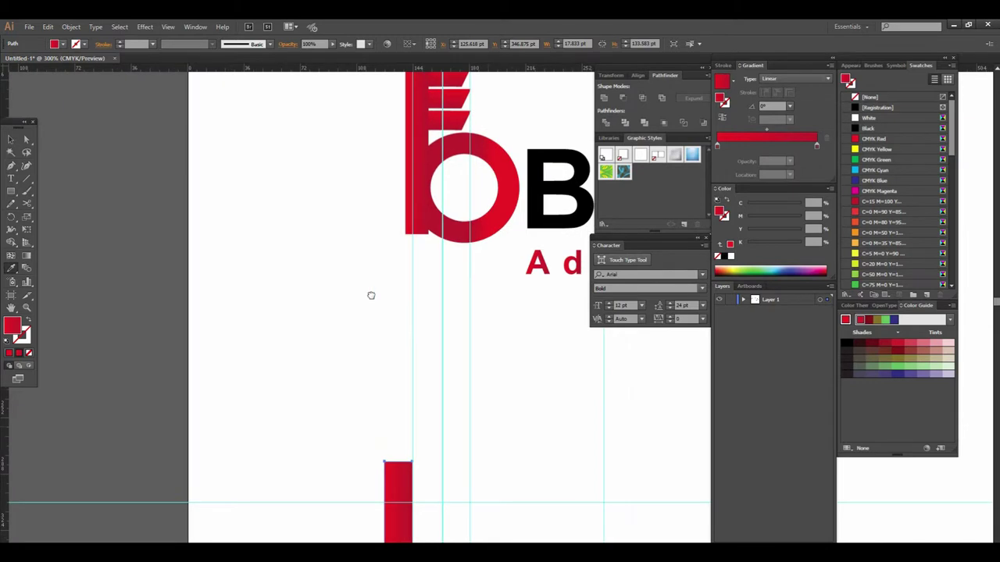
left_click(393, 415)
scroll(430, 346, "down", 2)
scroll(457, 328, "down", 2)
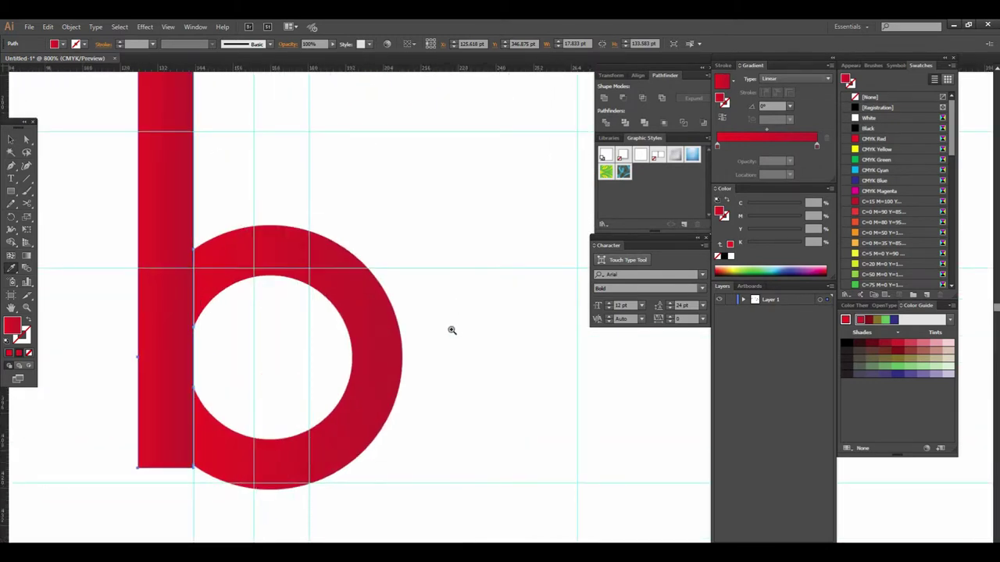
left_click_drag(456, 329, 479, 430)
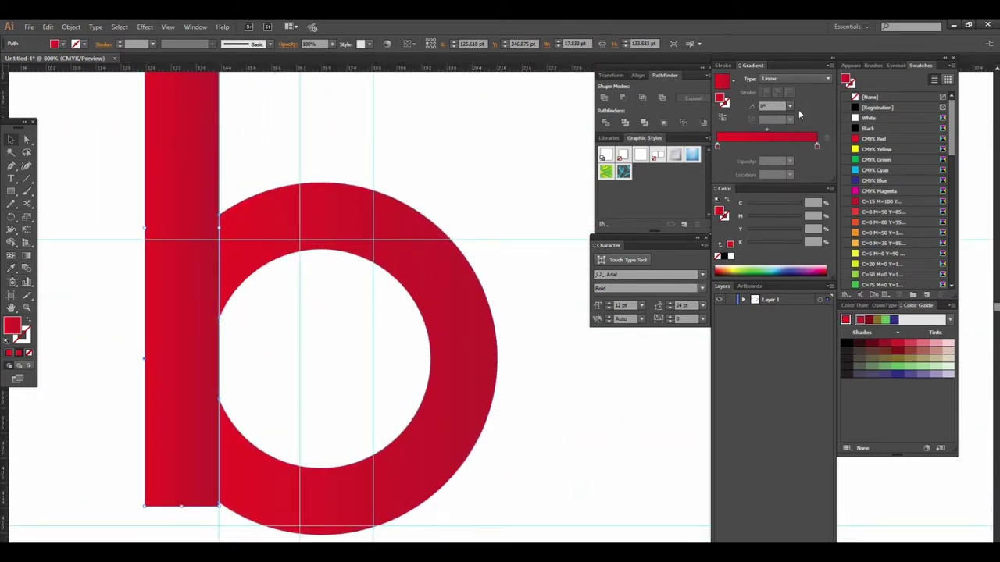
Move the stem's gradient stops to 0% and 100% and reverse it, then set the ring's stop to 41.08%
left_click_drag(720, 150, 752, 148)
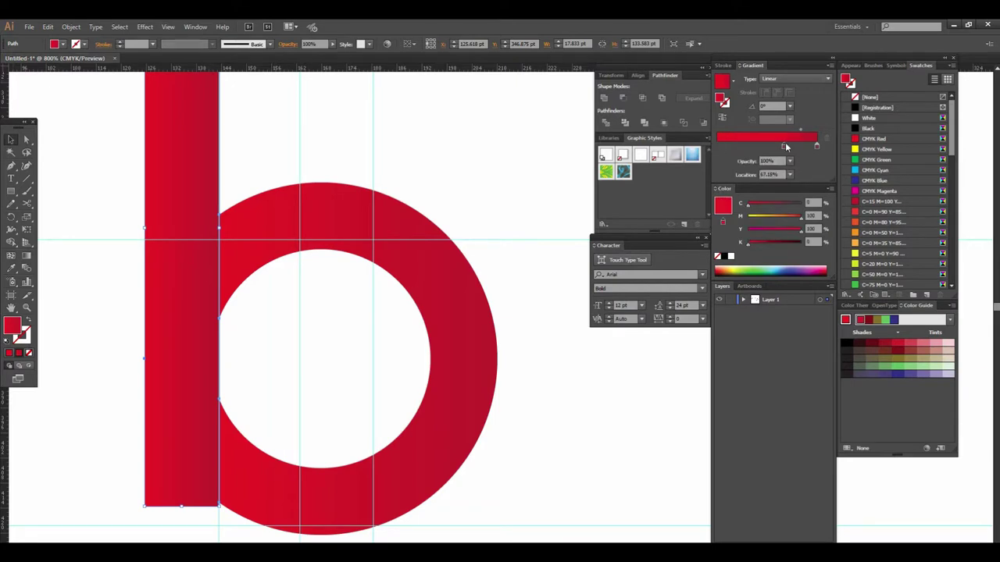
left_click_drag(818, 146, 701, 154)
left_click_drag(787, 146, 829, 151)
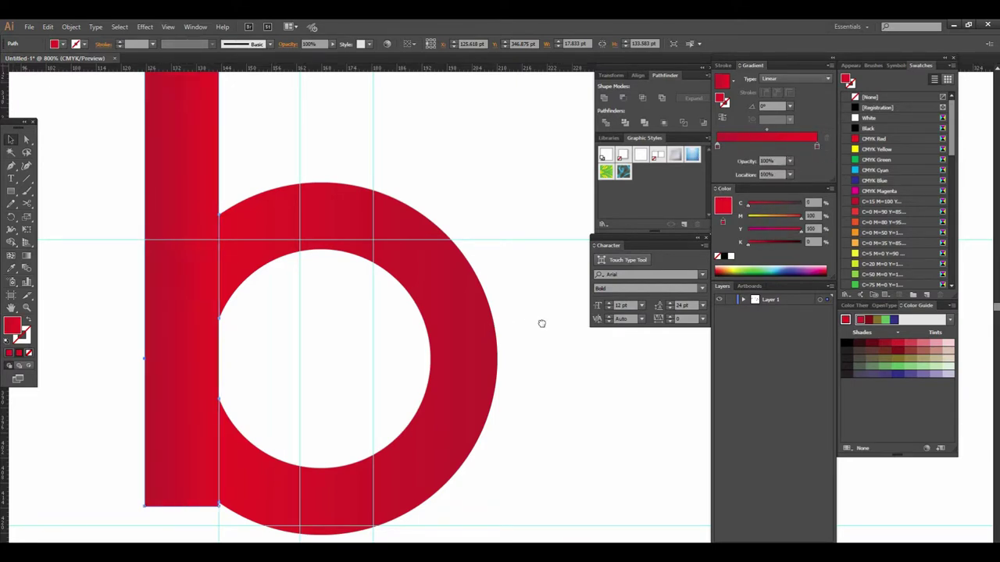
scroll(449, 267, "left", 1)
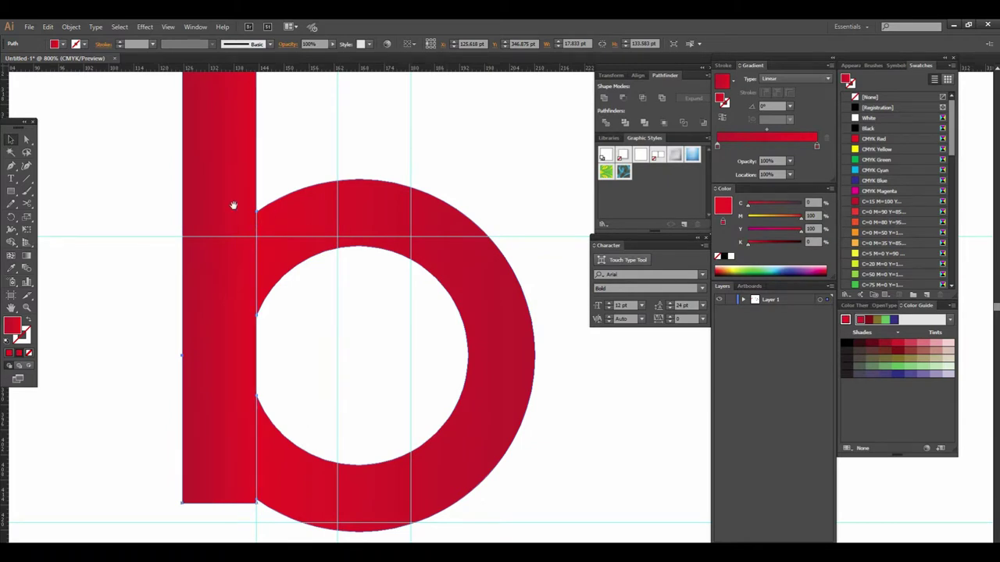
left_click(458, 201)
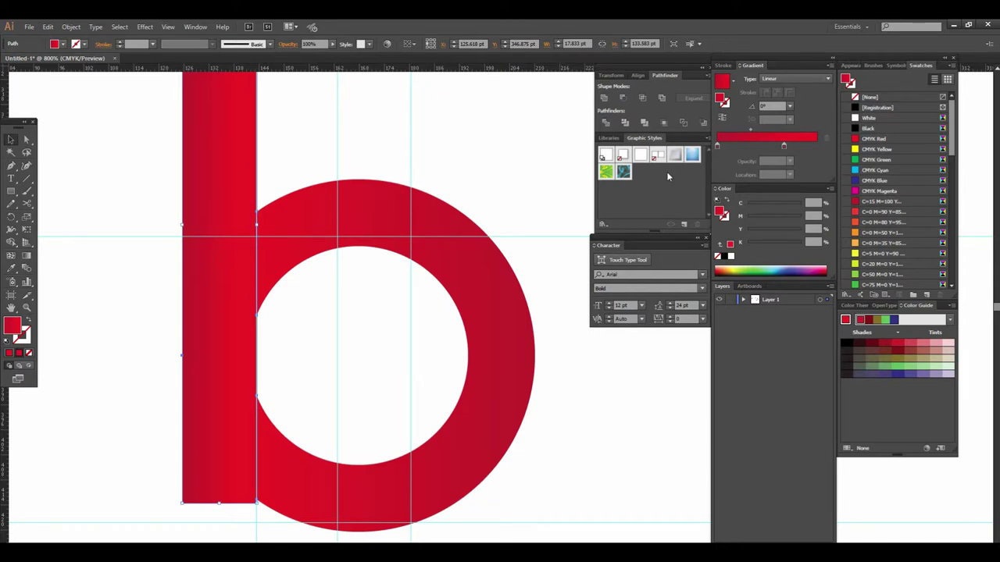
left_click(782, 143)
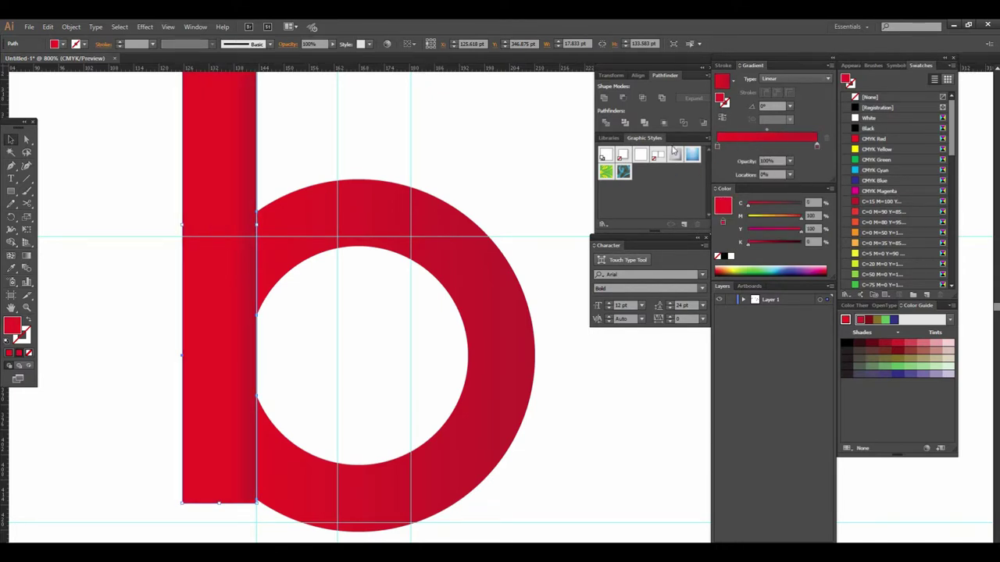
scroll(417, 289, "down", 1)
left_click(455, 216)
left_click_drag(817, 147, 702, 153)
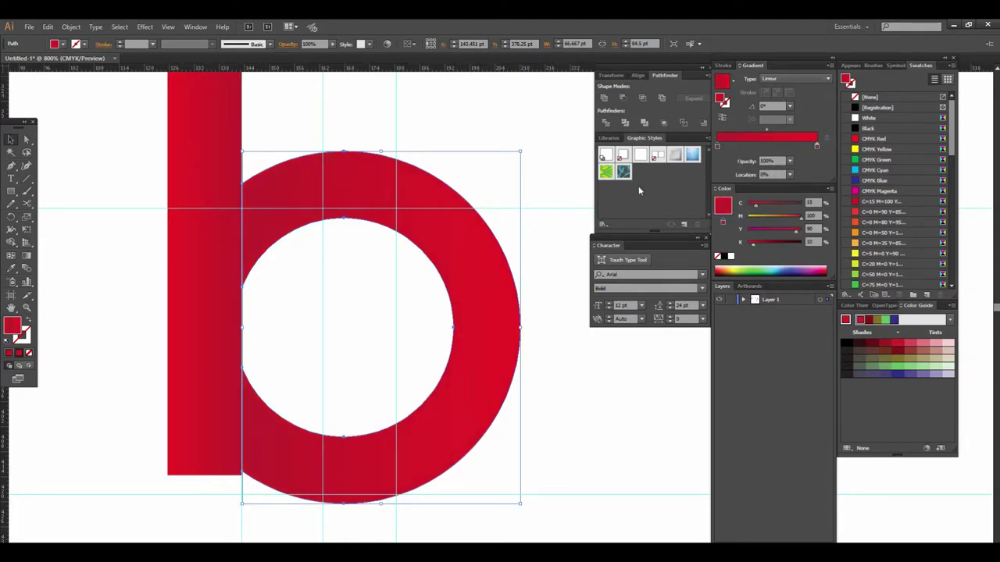
Check the left gradient stop's colour, then zoom in on the stem
left_click(560, 409)
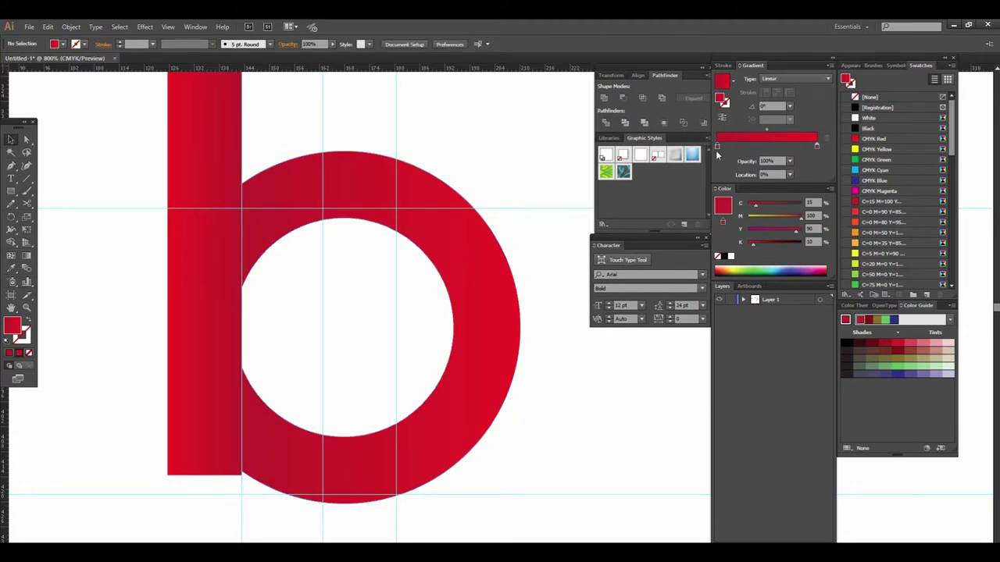
double_click(717, 148)
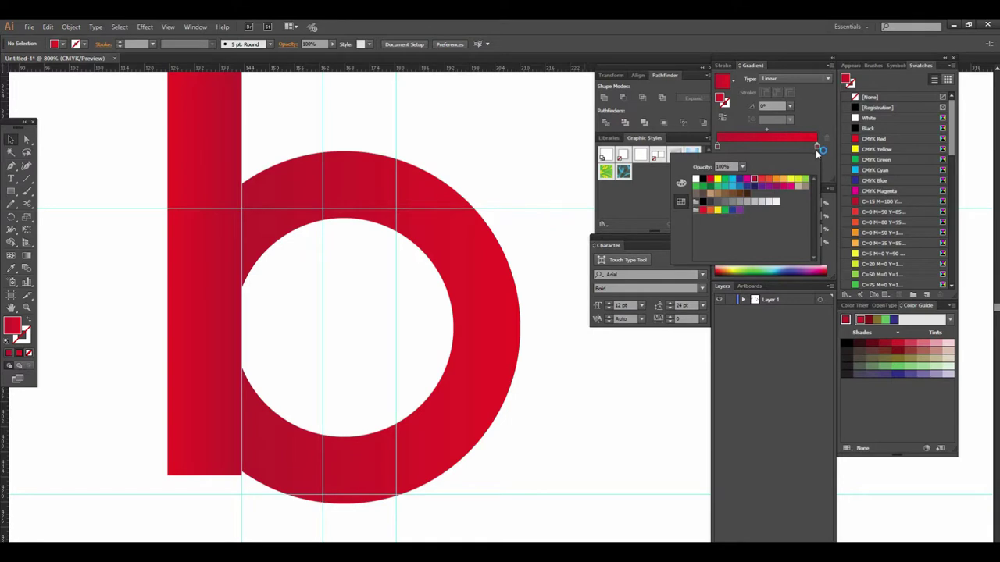
left_click(9, 141)
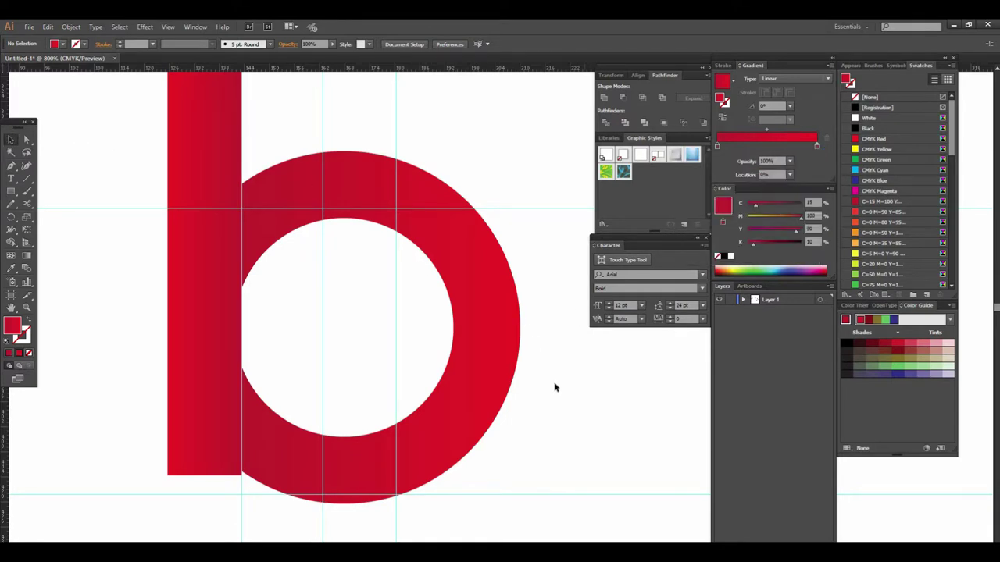
scroll(493, 333, "down", 1)
scroll(448, 283, "down", 1)
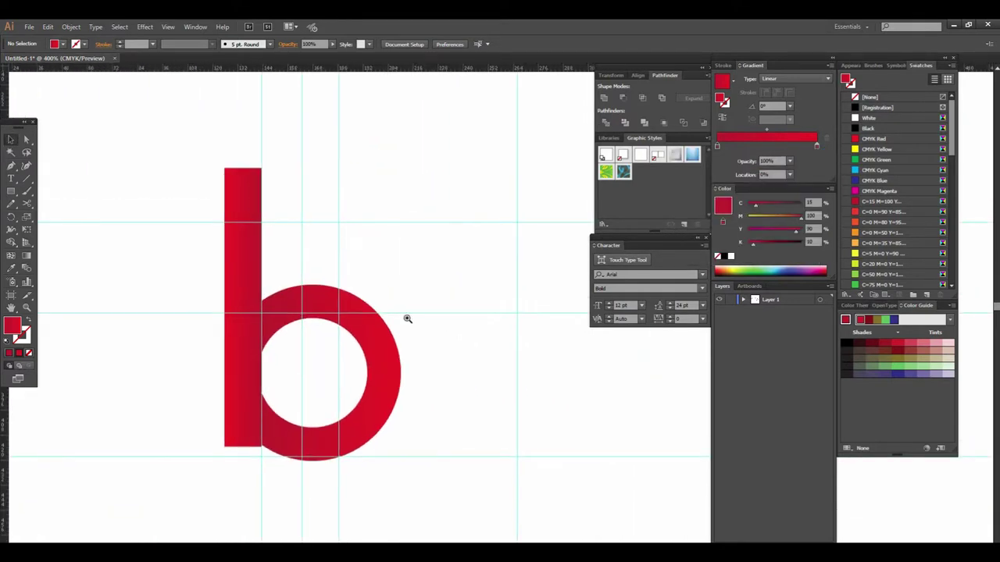
scroll(408, 317, "up", 1)
scroll(422, 336, "up", 1)
scroll(424, 315, "up", 1)
scroll(444, 351, "up", 1)
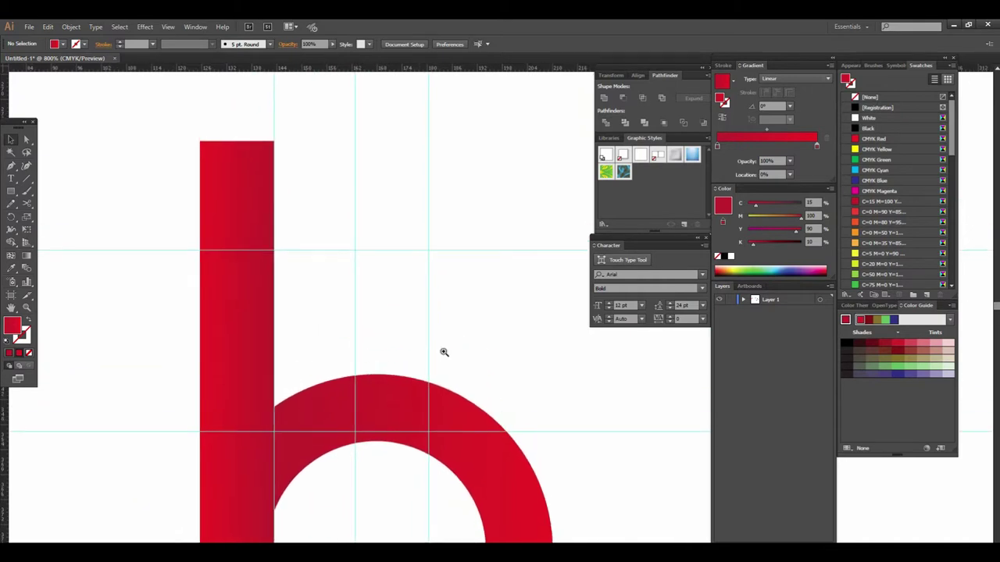
scroll(460, 384, "up", 1)
scroll(459, 384, "down", 1)
scroll(452, 273, "down", 1)
scroll(477, 297, "down", 1)
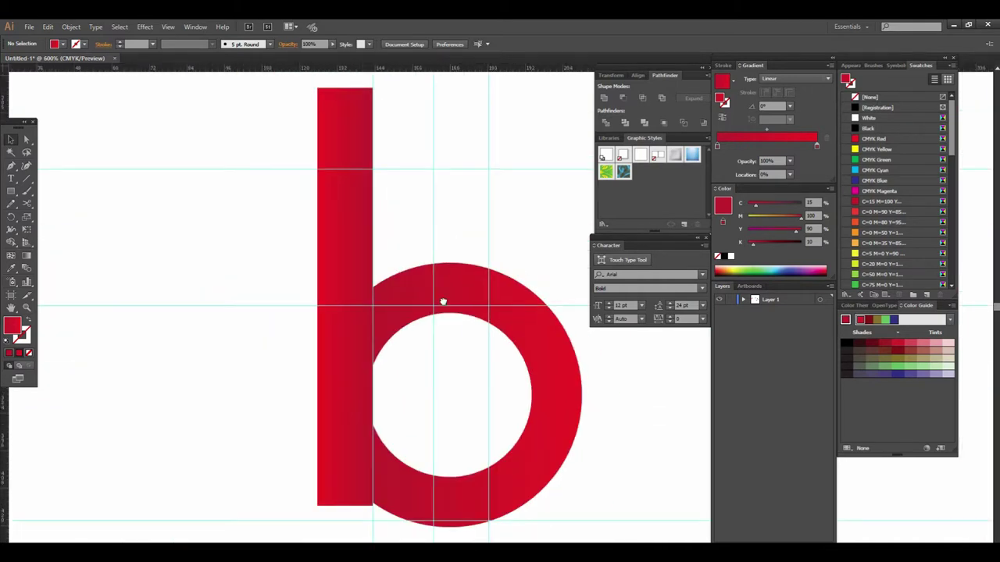
scroll(444, 299, "down", 1)
scroll(437, 246, "up", 1)
scroll(421, 227, "up", 1)
Select the red stem and drag a vertical guide from the left ruler to its left edge
left_click_drag(424, 227, 414, 143)
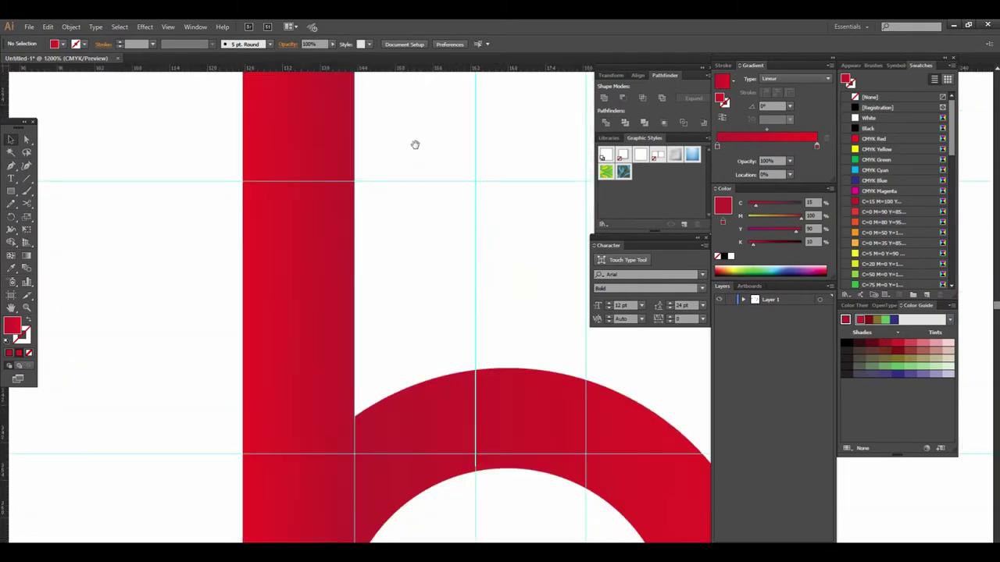
scroll(439, 236, "up", 2)
scroll(440, 232, "up", 1)
scroll(442, 283, "down", 1)
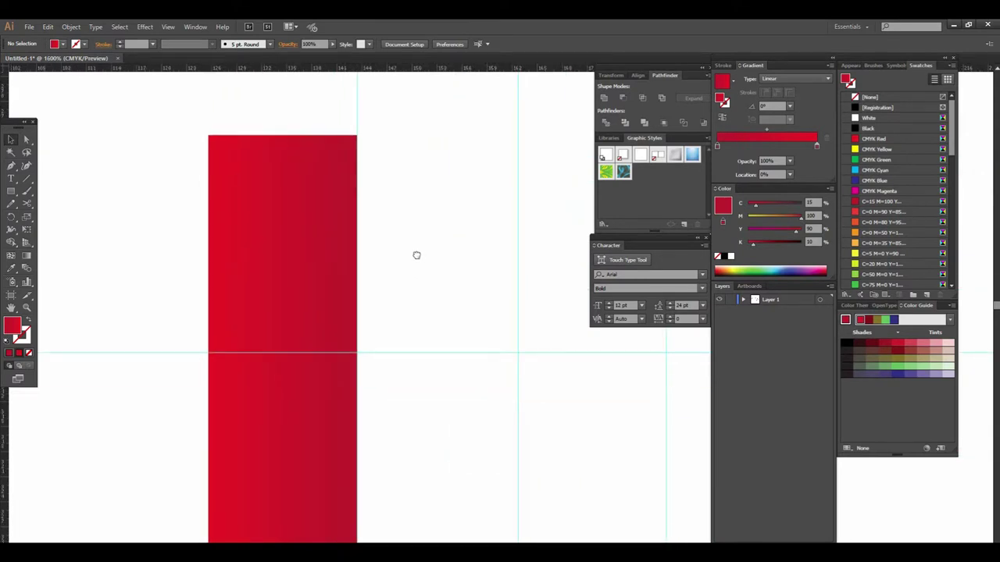
left_click(324, 181)
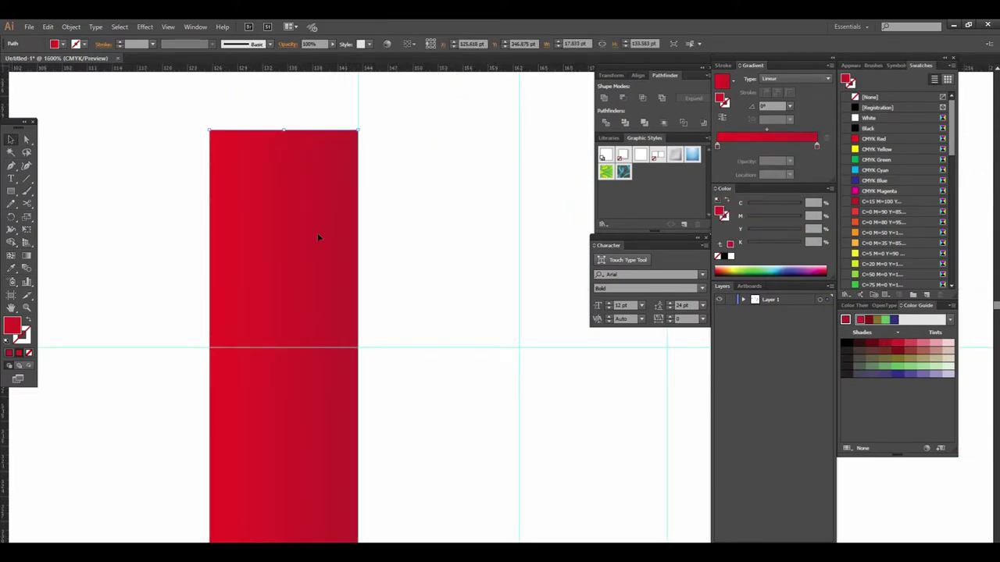
left_click_drag(6, 437, 209, 375)
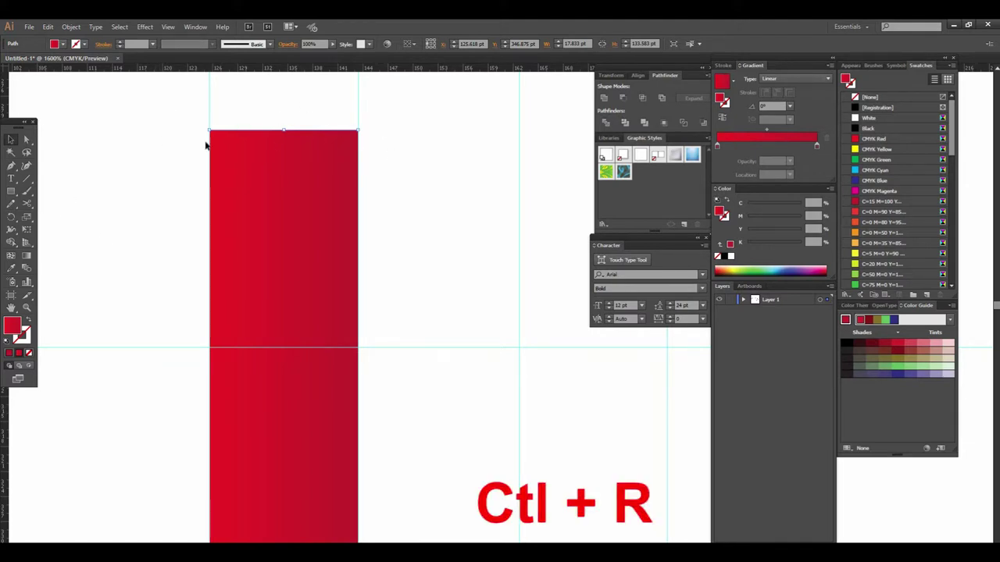
Drag the stem's top-right anchor down so the b's stem has a slanted top
left_click(26, 141)
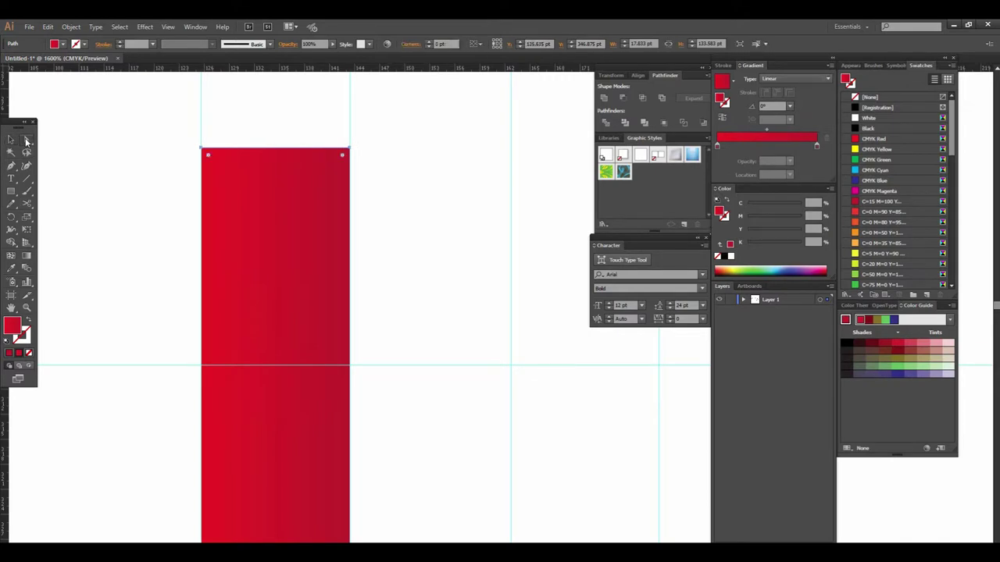
left_click(351, 148)
left_click(349, 149)
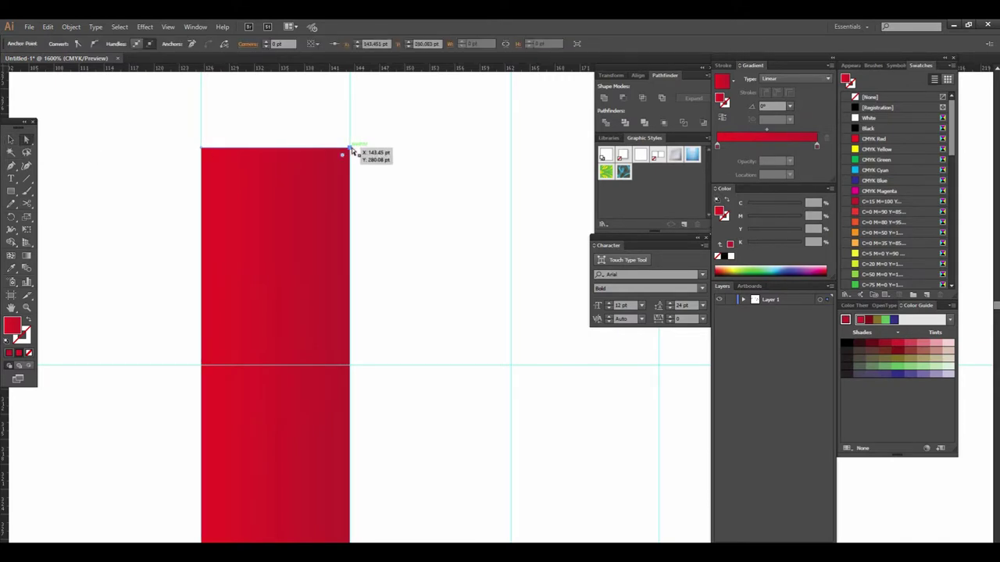
left_click_drag(349, 150, 350, 216)
left_click(11, 139)
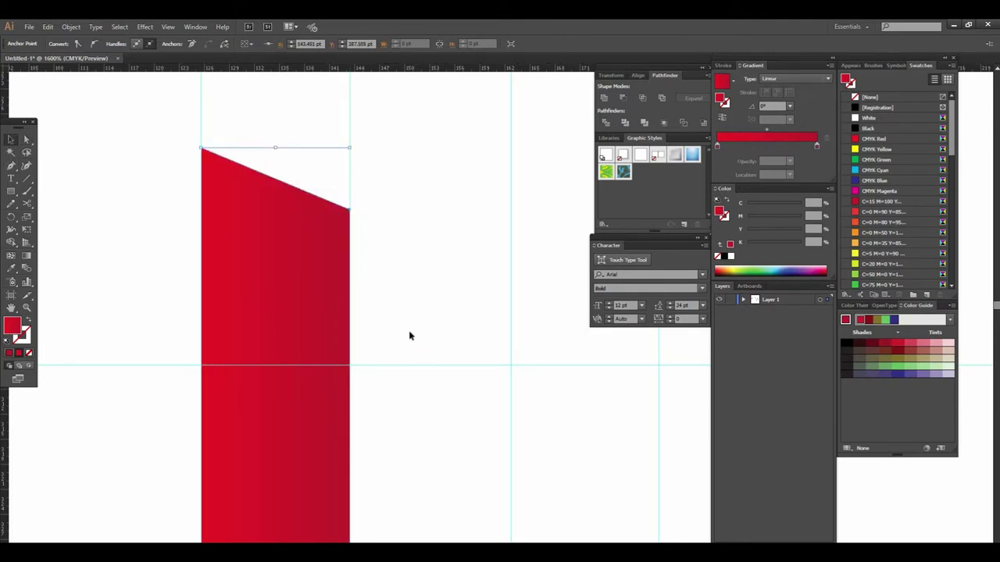
Zoom out to compare the letter b with the reference Brush Advertising logo, then re-centre on the stem
left_click(515, 358)
left_click(515, 357, "ctrl+alt")
left_click(515, 357, "ctrl+alt")
left_click(513, 353, "ctrl+alt")
left_click(533, 356, "ctrl+alt")
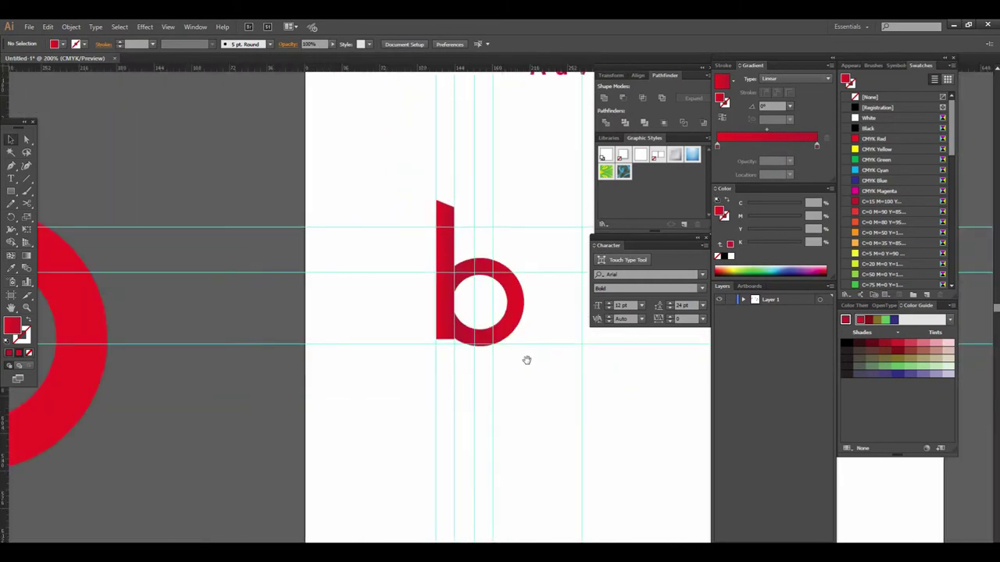
left_click_drag(534, 357, 401, 342)
left_click(411, 319, "ctrl+alt")
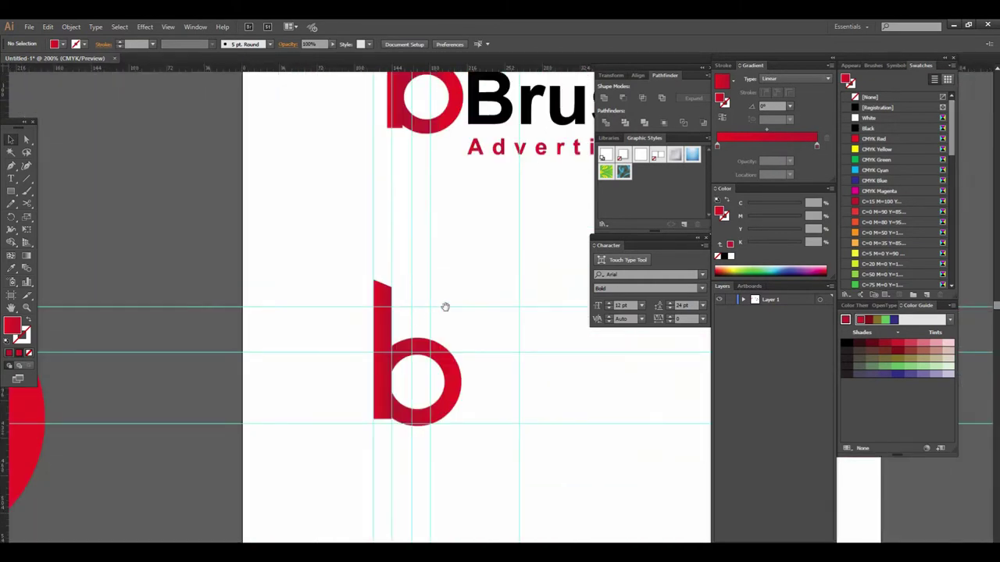
left_click_drag(432, 313, 351, 331)
left_click_drag(419, 360, 428, 334)
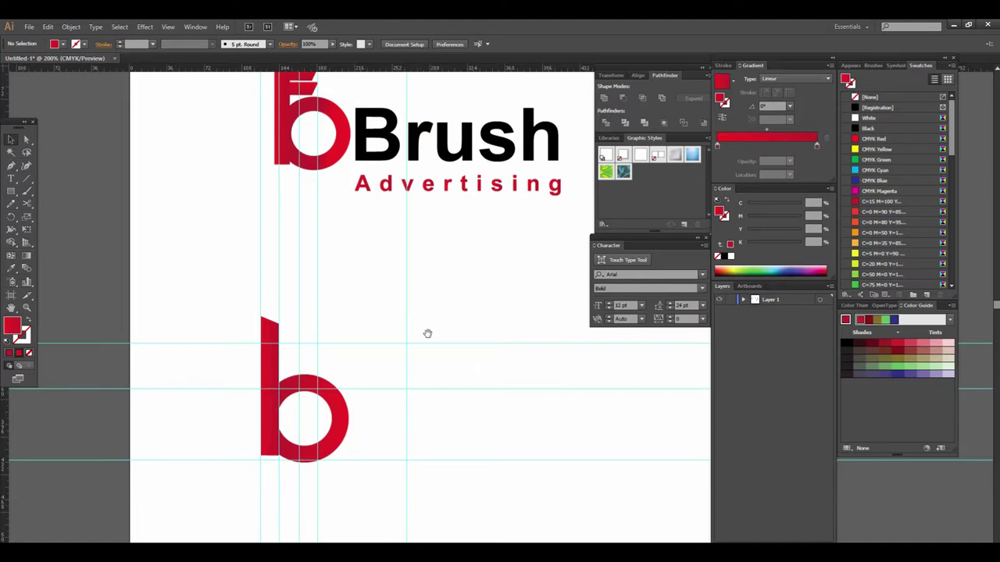
left_click(464, 348)
left_click(393, 348)
left_click(390, 341)
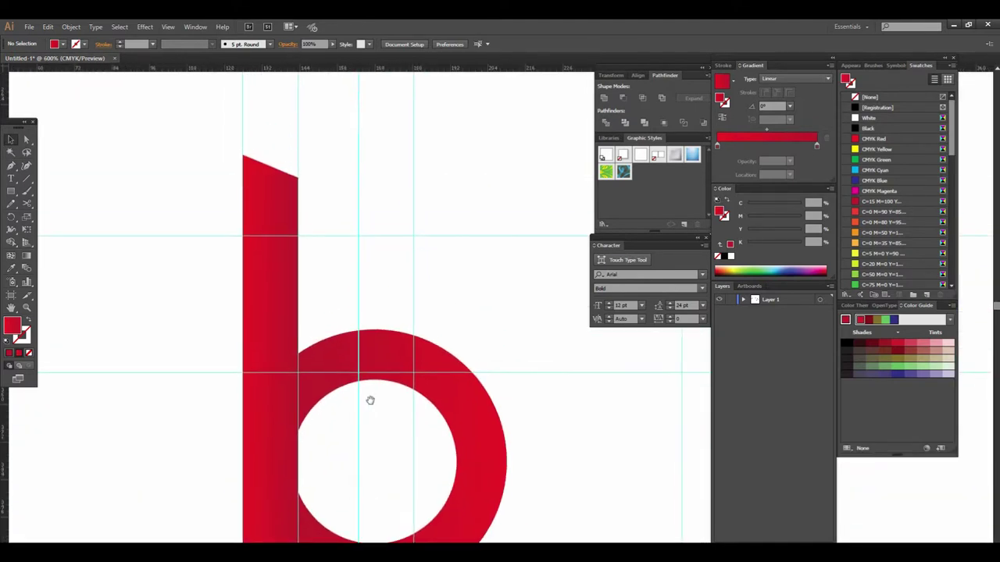
key("ctrl+minus")
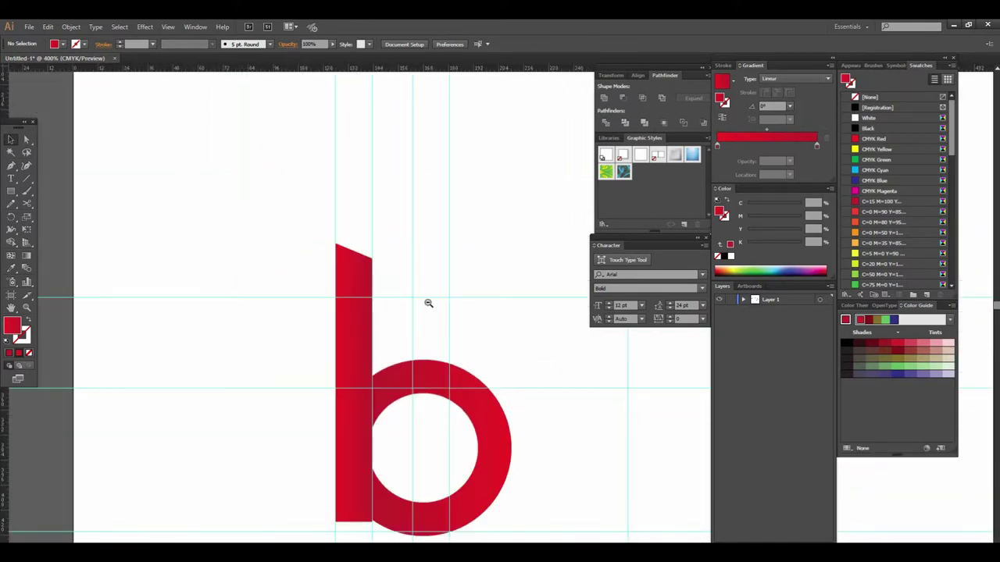
key("ctrl+minus")
scroll(293, 361, "right", 5)
scroll(268, 341, "up", 4)
scroll(297, 273, "up", 2)
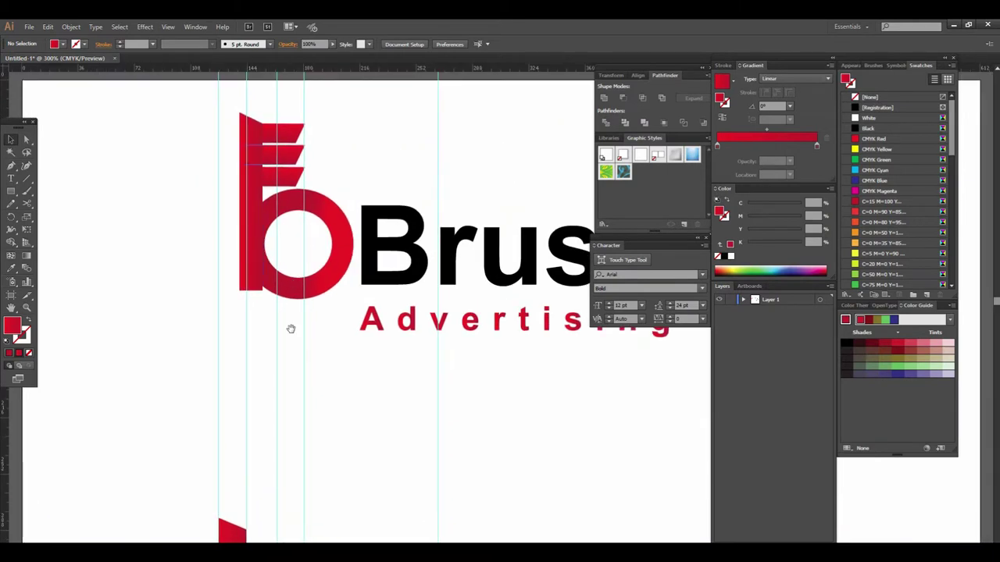
scroll(290, 328, "down", 5)
scroll(321, 208, "down", 2)
key("ctrl+plus")
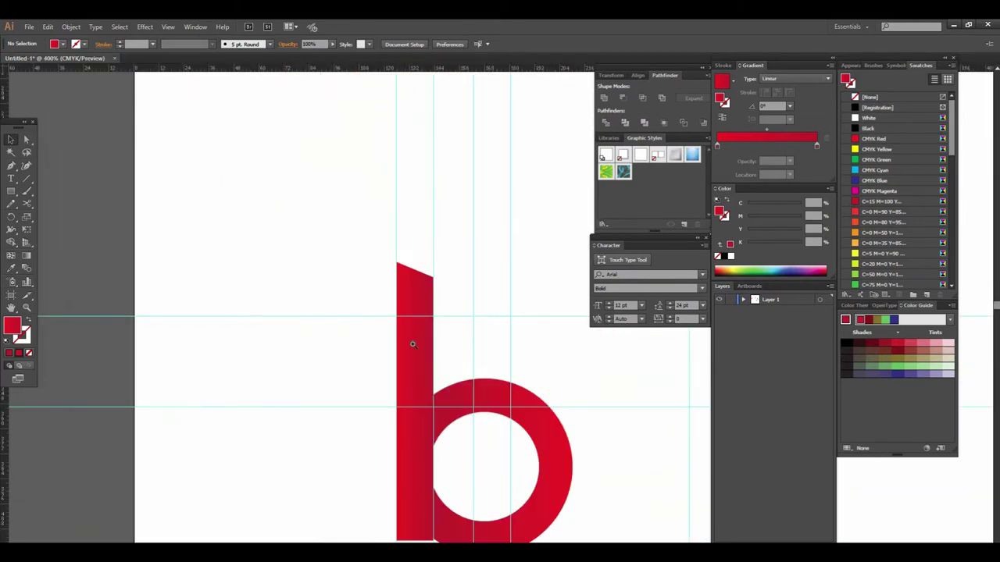
key("ctrl+plus")
left_click_drag(431, 336, 442, 283)
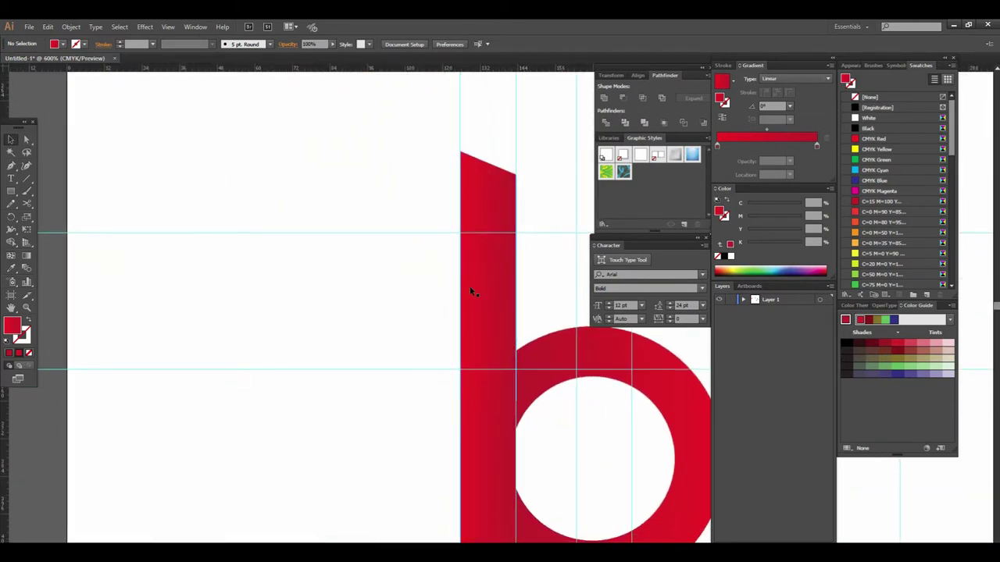
Alt-drag a copy of the slanted-top stem to the left of the b and select it
left_click_drag(481, 285, 279, 272)
left_click(364, 288)
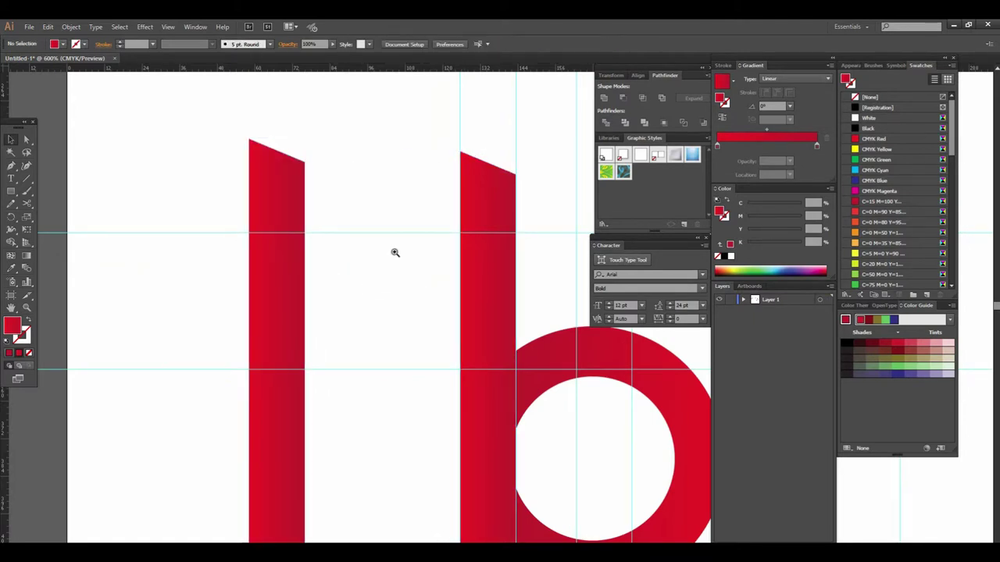
key("ctrl+plus")
left_click(454, 296)
left_click(477, 310, "alt")
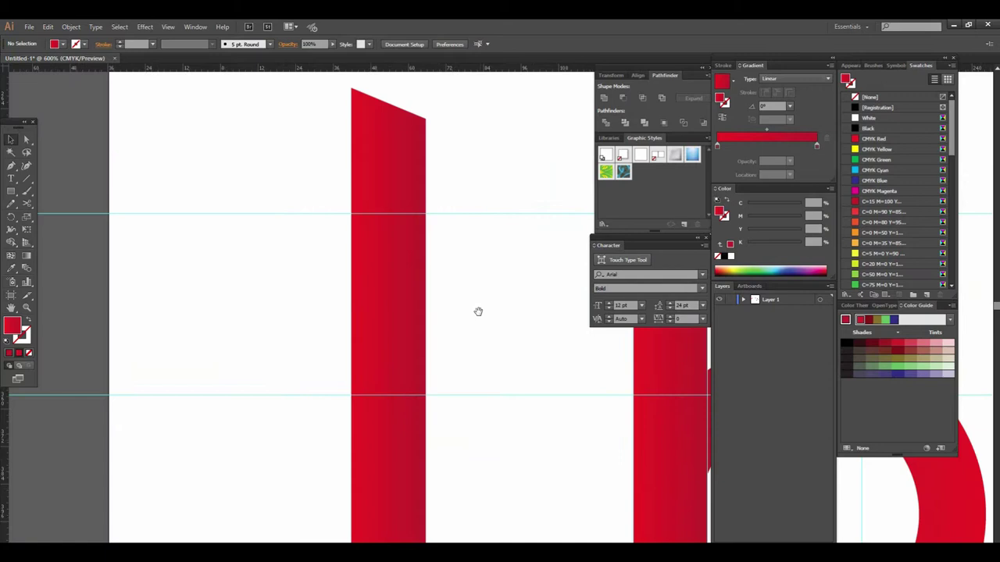
left_click_drag(477, 312, 394, 339)
left_click(374, 367)
Raise the copied stem's bottom anchors with arrow keys into a stubby block about 47.7 pt tall
left_click_drag(393, 398, 393, 339)
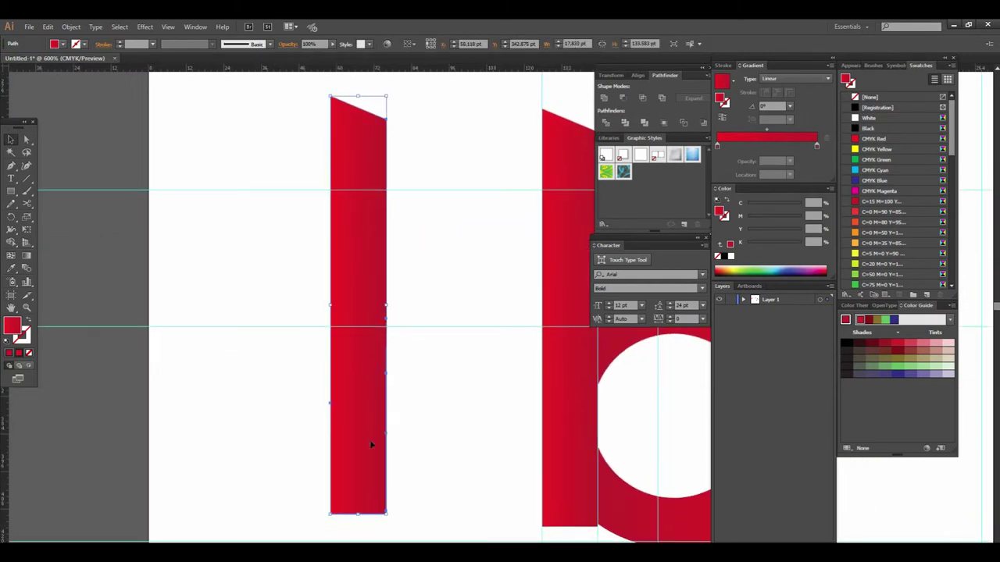
left_click(27, 139)
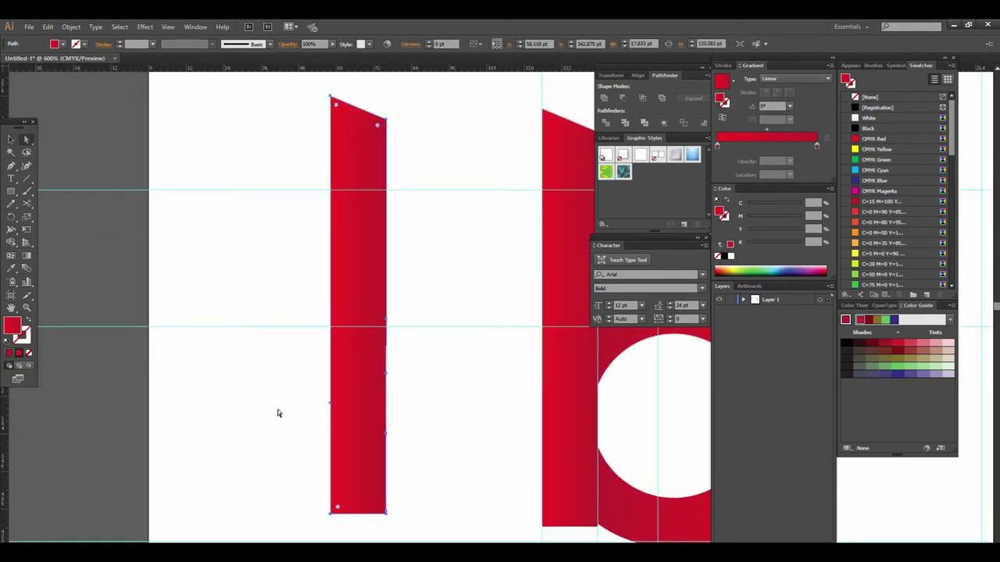
left_click_drag(315, 467, 441, 535)
key("Up")
key("Up")
key("Up")
key("Up")
key("Up")
key("Up")
key("Up")
key("Up")
key("Up")
key("Up")
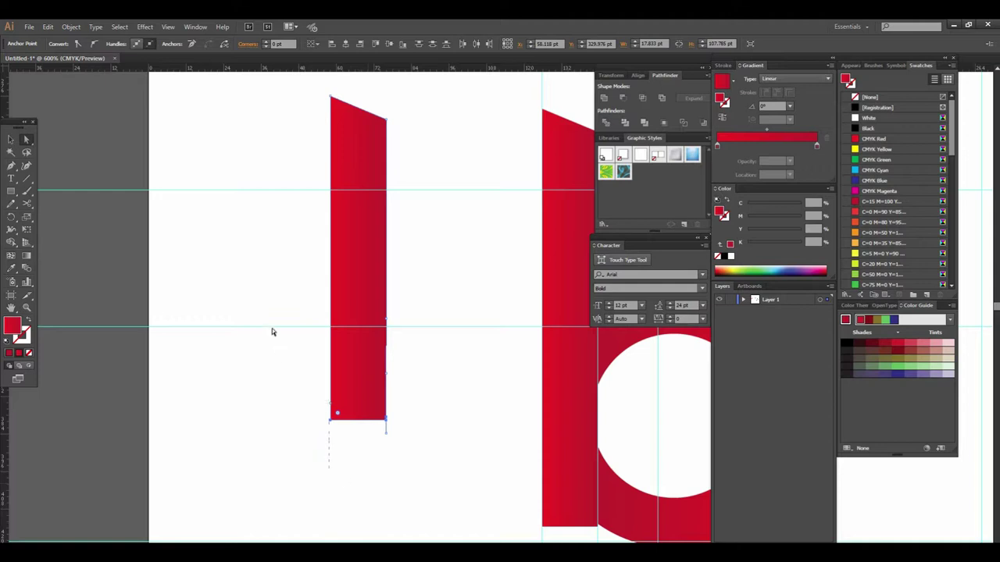
key("Up")
key("Up")
key("Up")
key("Up")
key("Up")
key("Up")
key("Up")
key("Up")
key("Up")
key("Up")
key("Up")
key("Up")
key("Up")
key("Up")
key("Up")
key("Up")
key("Up")
key("Up")
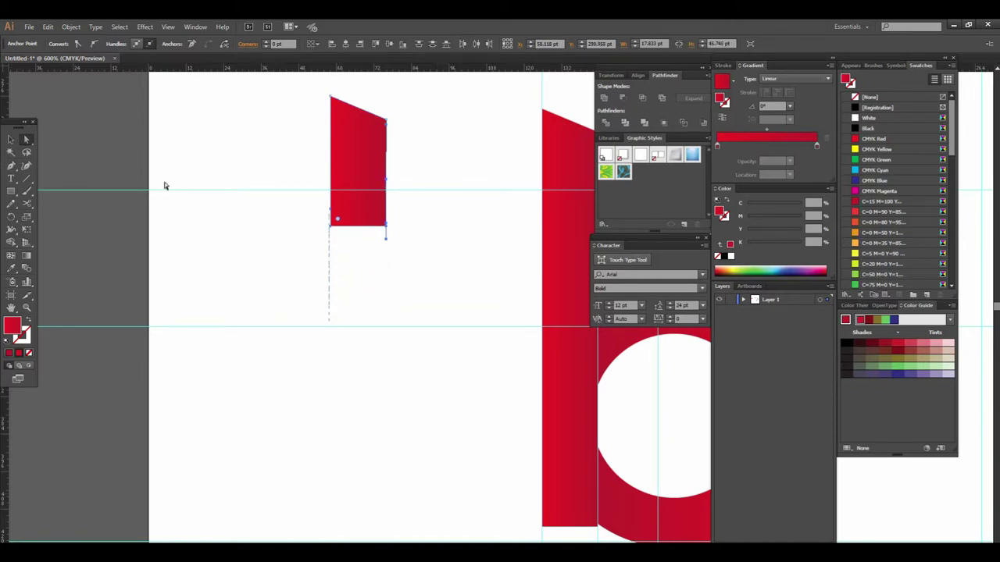
key("Down")
key("Down")
left_click(10, 139)
Rotate the short slanted block 90° to lie horizontal and attach it to the stem's upper right
left_click(380, 312)
left_click_drag(606, 257, 391, 350)
left_click(140, 231)
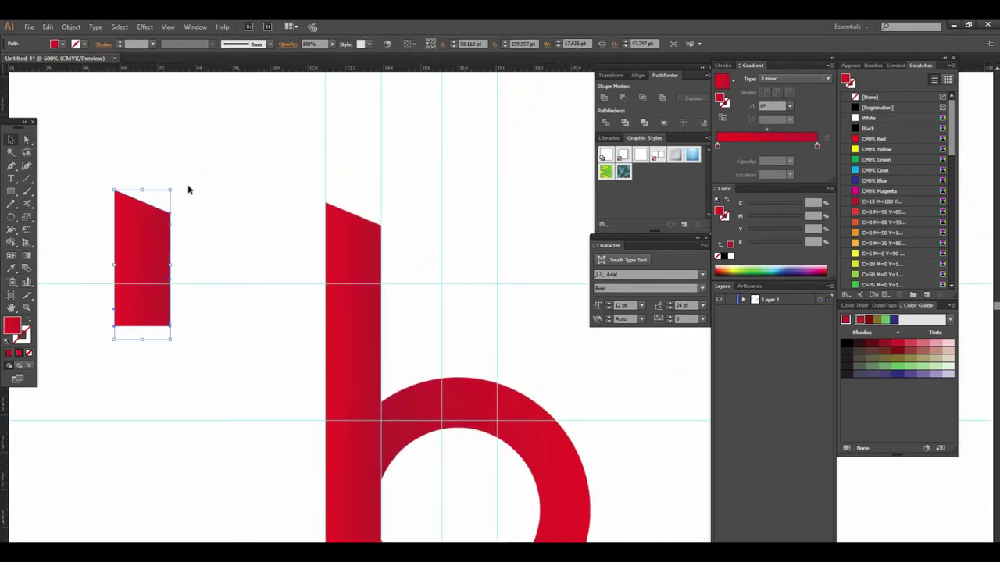
left_click_drag(175, 186, 223, 293)
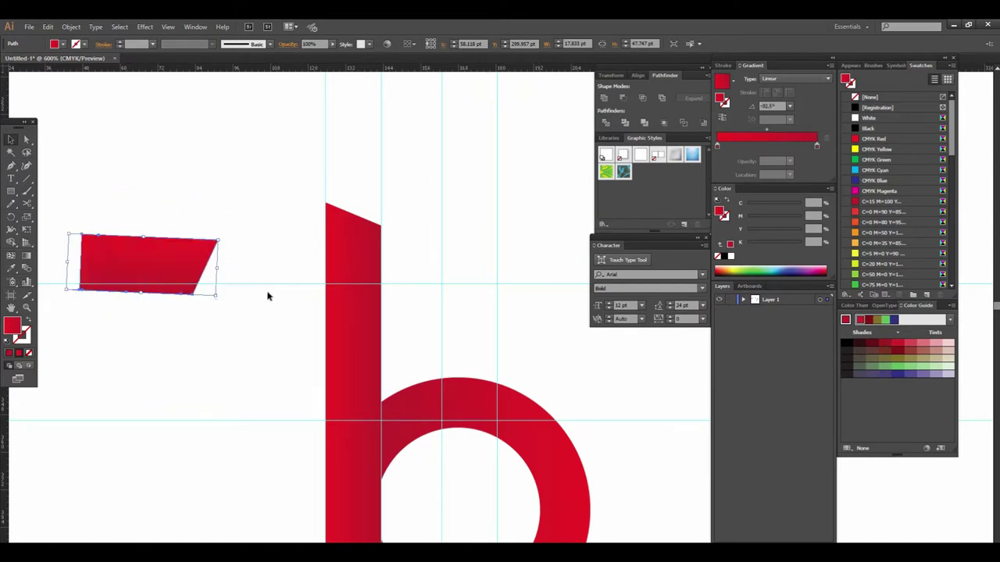
key("ctrl+minus")
key("ctrl+minus")
key("ctrl+minus")
left_click_drag(487, 259, 369, 373)
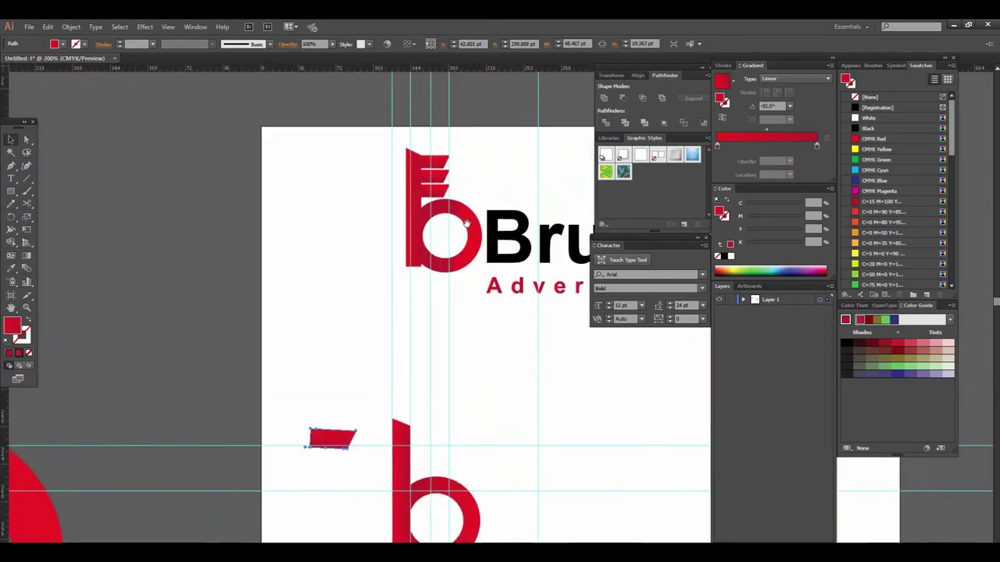
key("ctrl+plus")
key("ctrl+plus")
key("ctrl+plus")
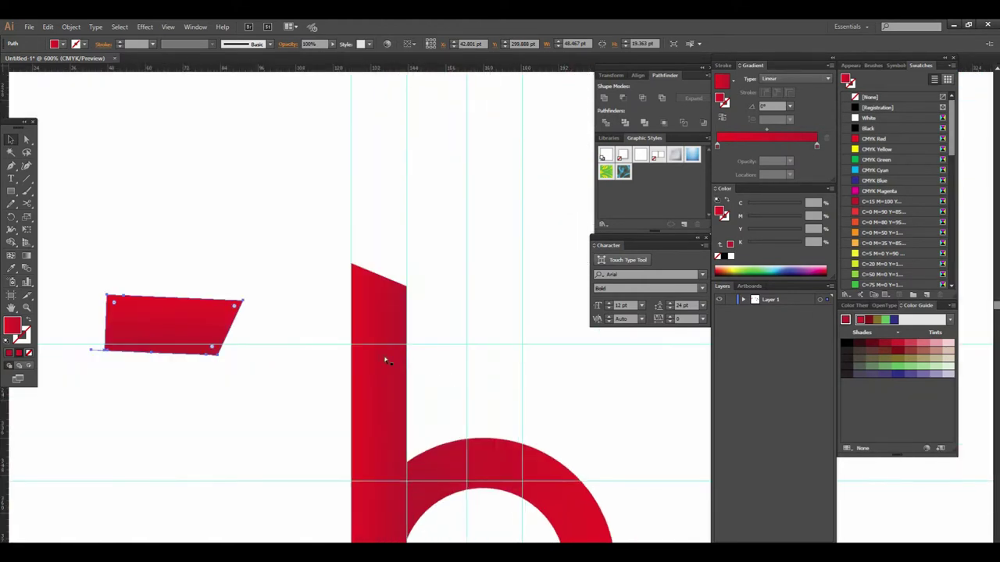
key("ctrl+z")
left_click_drag(199, 247, 268, 347)
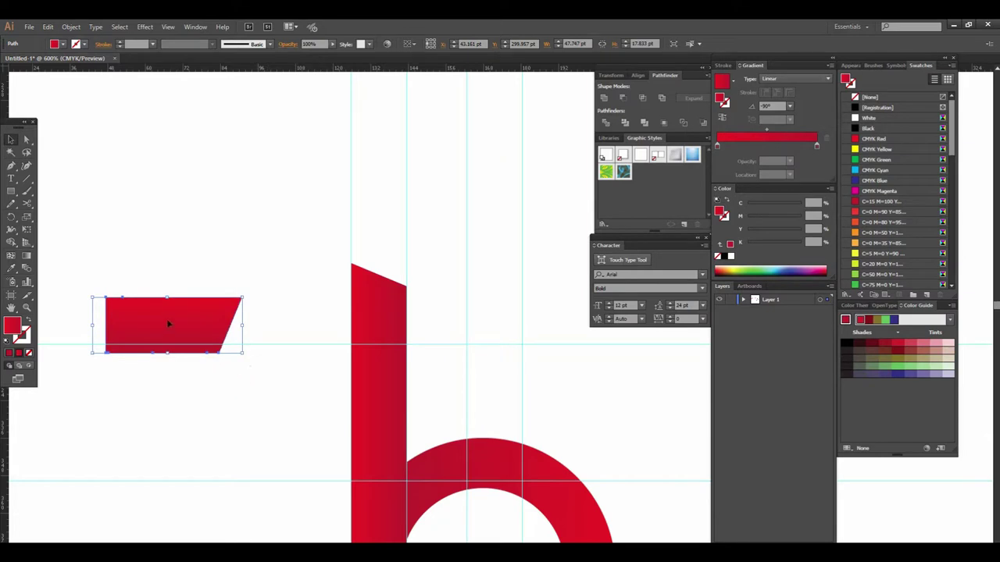
left_click_drag(168, 323, 446, 319)
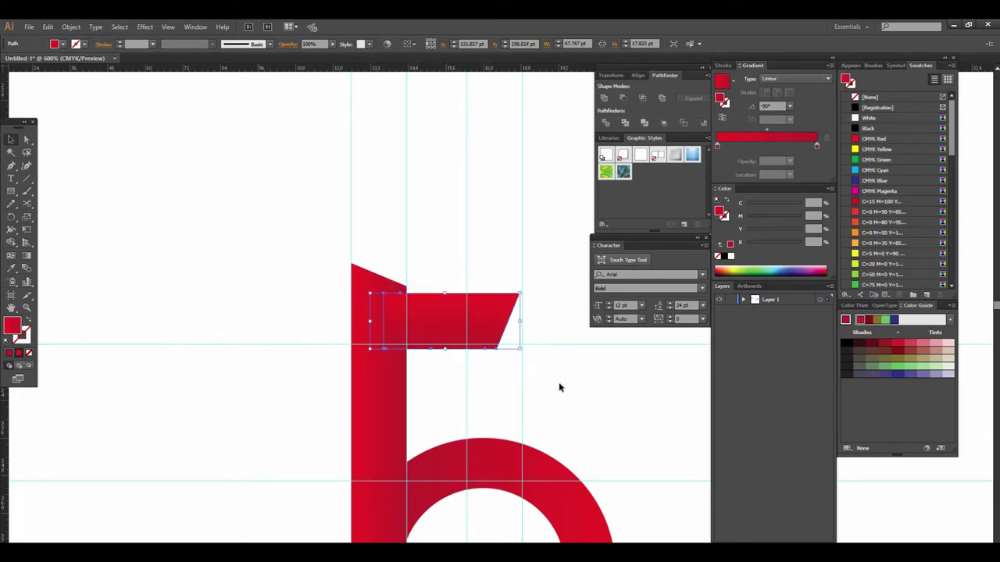
left_click(559, 387)
scroll(490, 368, "right", 3)
Run the bar's gradient right to left at -178.1°, crimson at the stem to brighter red
mouse_move(351, 315)
left_mouse_down()
mouse_move(369, 313)
mouse_move(356, 296)
left_mouse_up()
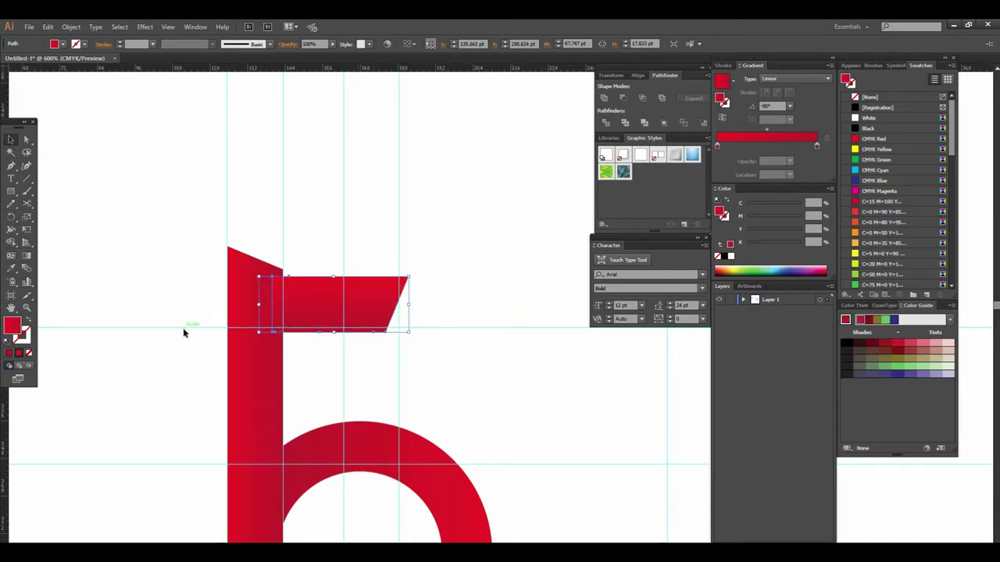
left_click(26, 258)
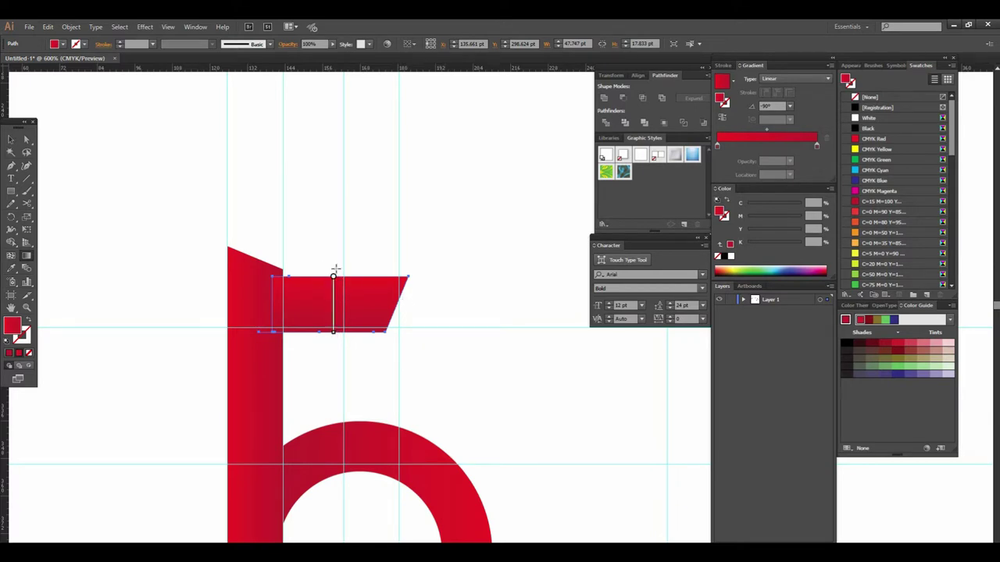
mouse_move(411, 304)
left_mouse_down()
mouse_move(352, 315)
mouse_move(266, 308)
left_mouse_up()
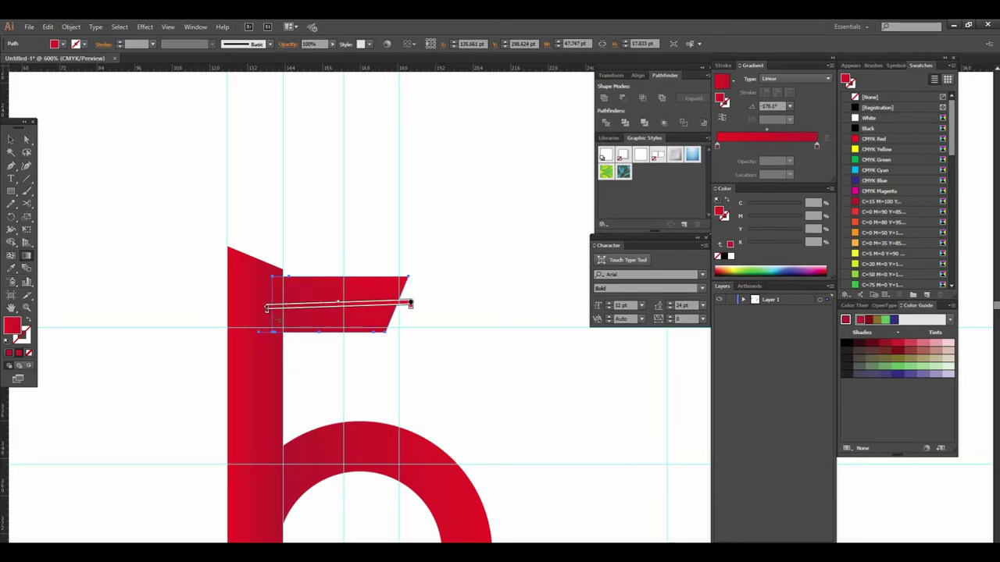
left_click(11, 139)
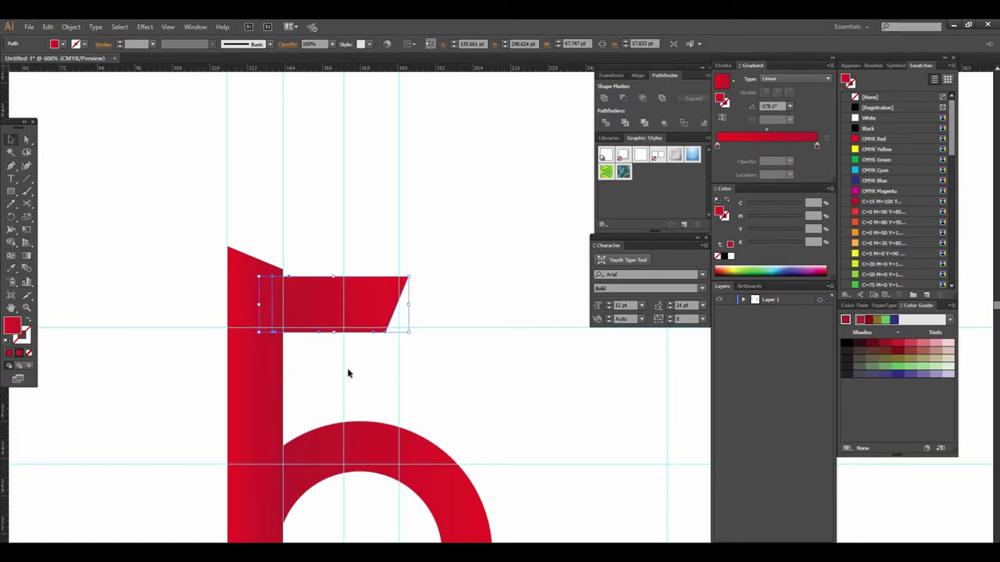
left_click(417, 318)
scroll(458, 319, "down", 1)
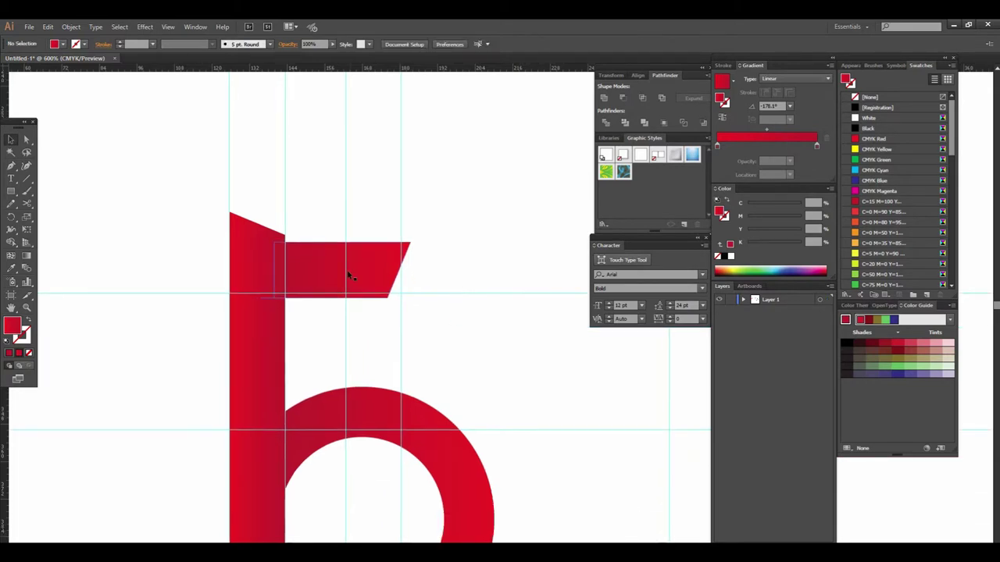
Send the bar to the back and Alt-drag a copy 20 pt directly beneath it
right_click(347, 271)
mouse_move(398, 419)
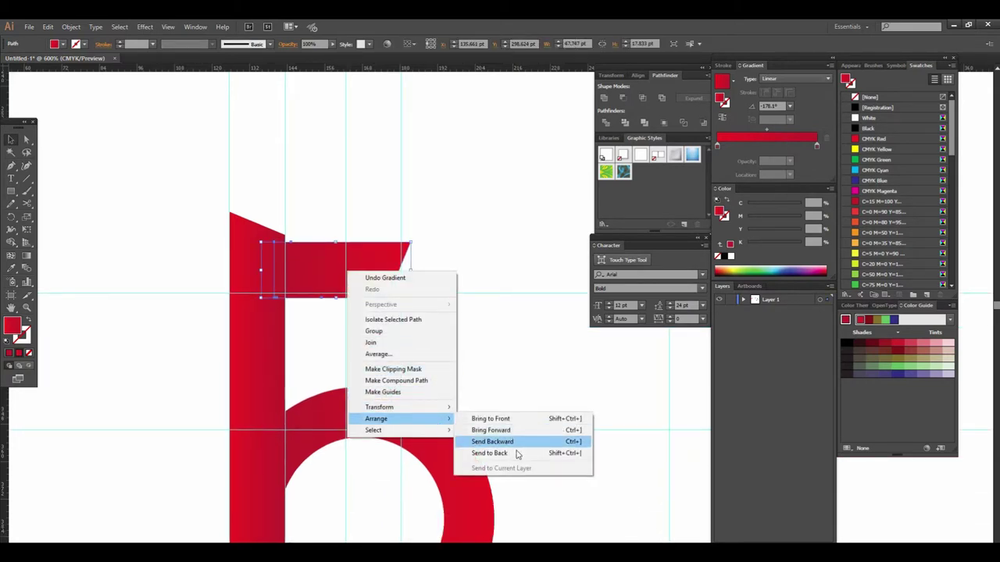
left_click(517, 455)
left_click(512, 398)
left_click_drag(337, 288, 346, 346)
scroll(460, 316, "down", 3)
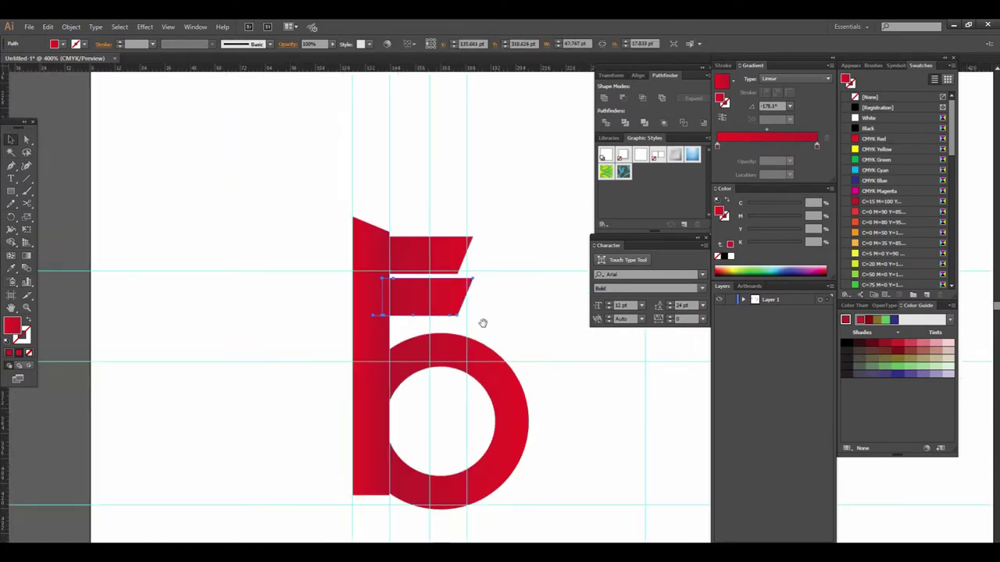
scroll(469, 328, "up", 3)
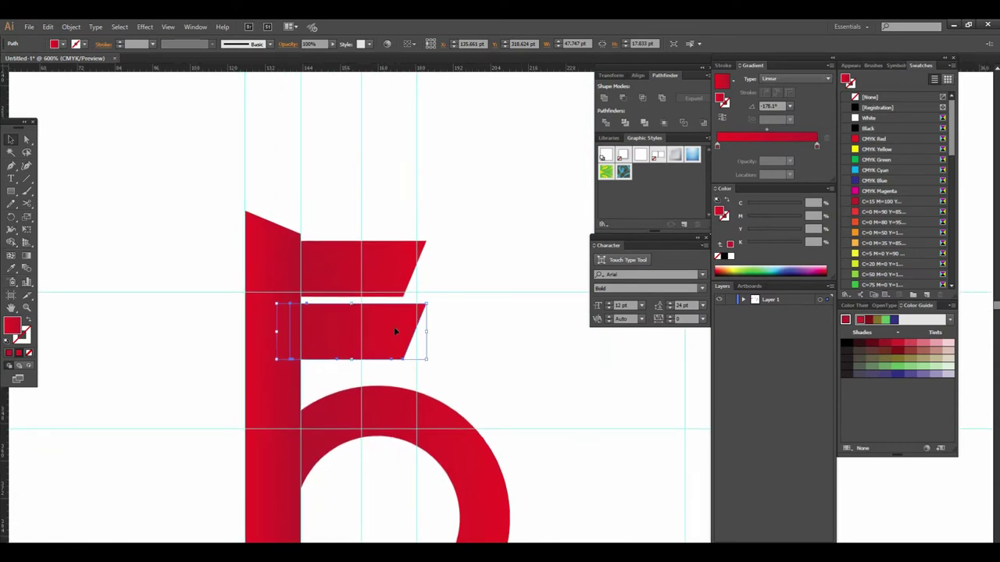
scroll(460, 315, "down", 1)
scroll(468, 319, "down", 1)
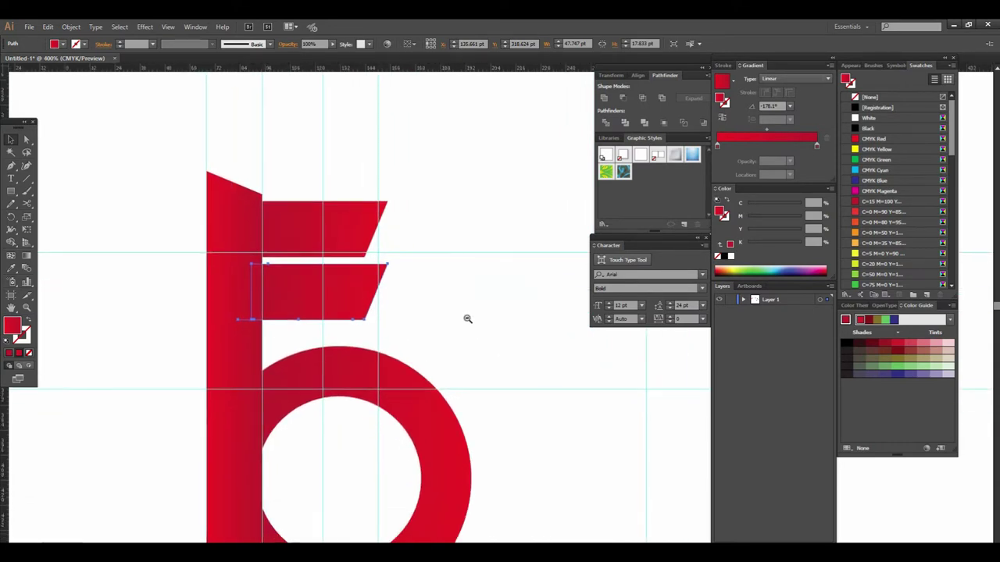
scroll(498, 320, "down", 1)
scroll(498, 320, "down", 2)
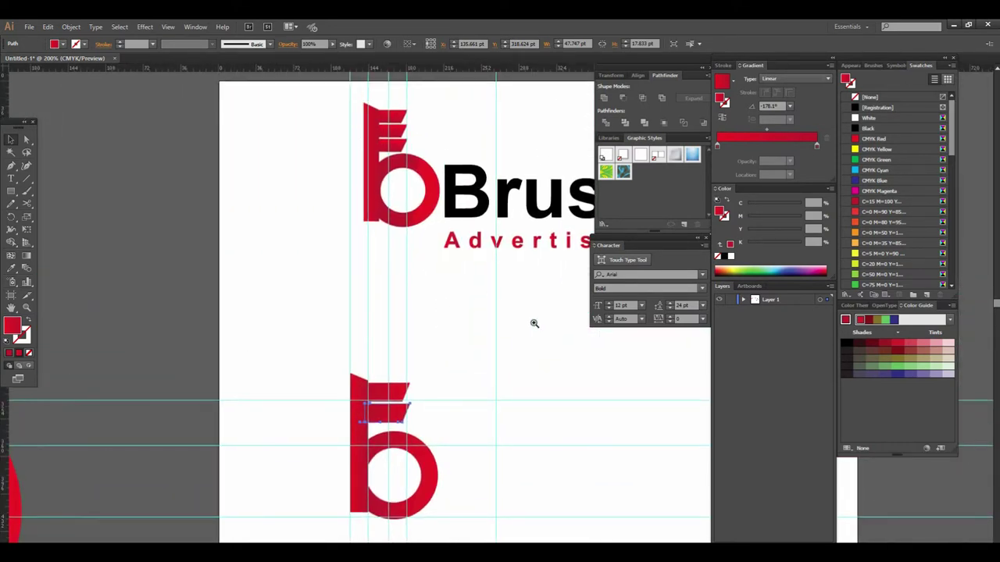
scroll(437, 374, "up", 1)
scroll(367, 374, "up", 1)
scroll(367, 367, "up", 2)
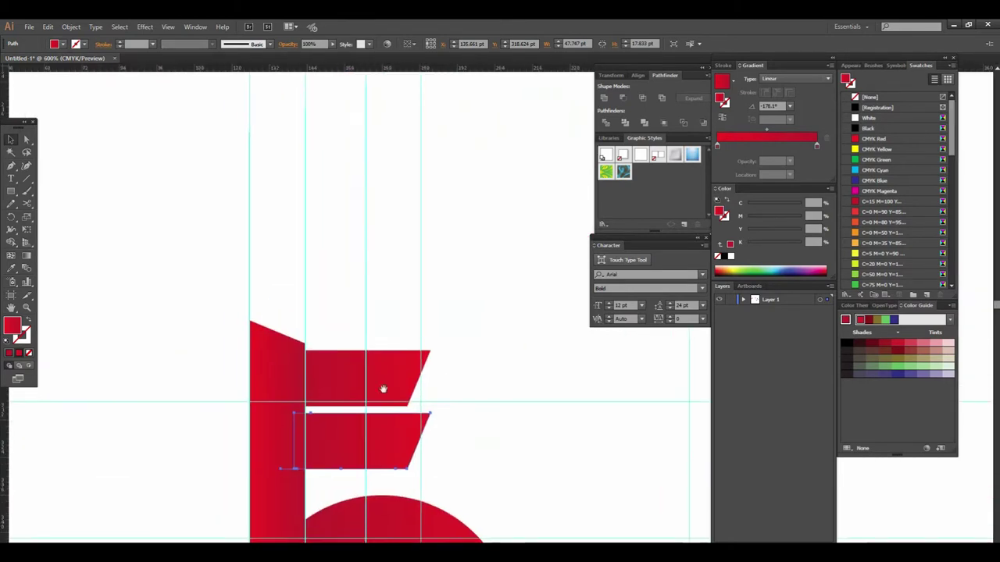
left_click(282, 340)
Nudge the stem's top anchor points upward to make the slanted top taller
key("a")
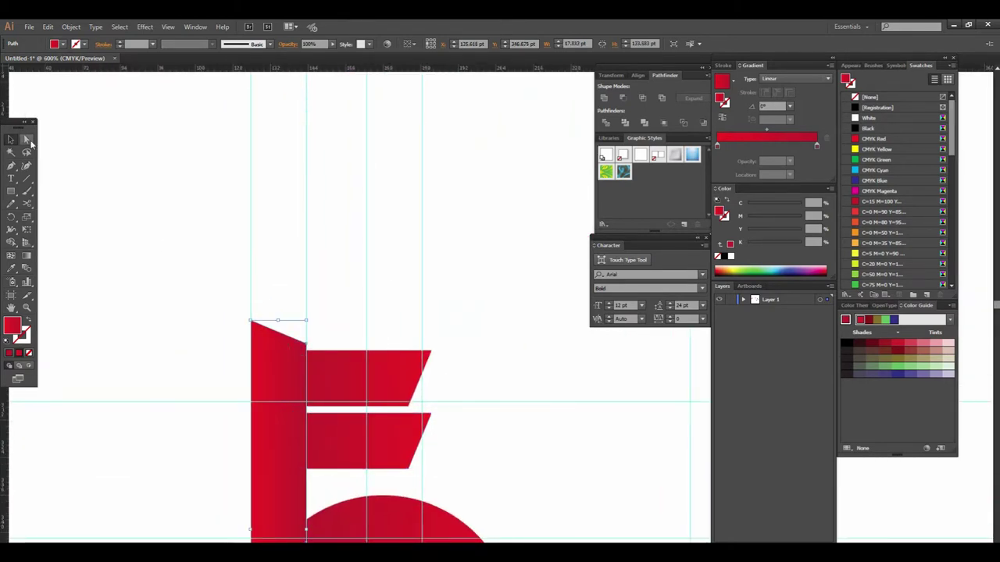
left_click_drag(226, 272, 331, 346)
key("Up")
key("Up")
key("Up")
key("Up")
key("Up")
key("Up")
key("Up")
key("Up")
key("Up")
key("Up")
key("Up")
key("Up")
key("Up")
key("Up")
key("Up")
key("Up")
key("Up")
key("Up")
key("Up")
key("Up")
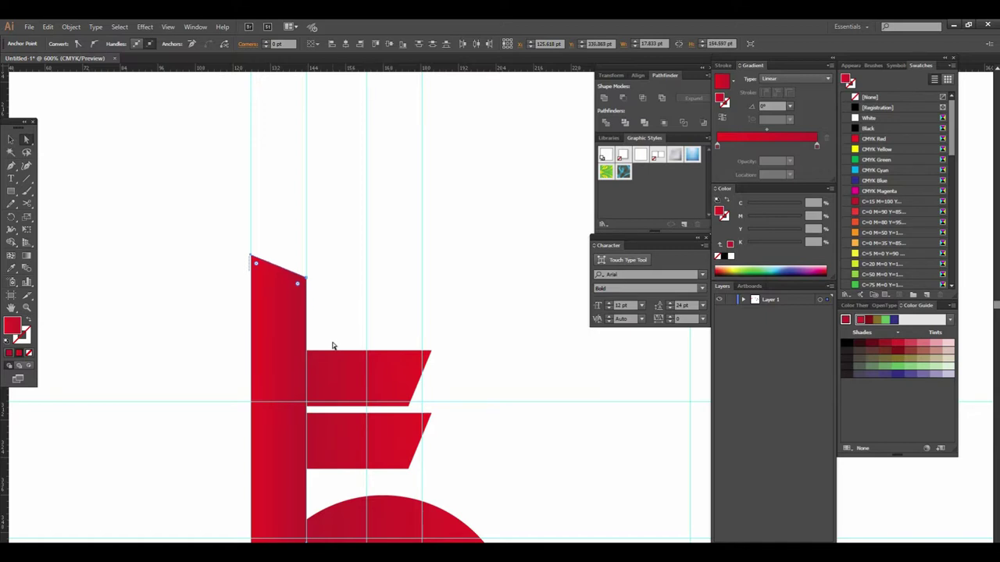
Select both horizontal bars and nudge them higher up the stem
left_click(10, 139)
left_click(217, 289)
scroll(453, 414, "down", 2)
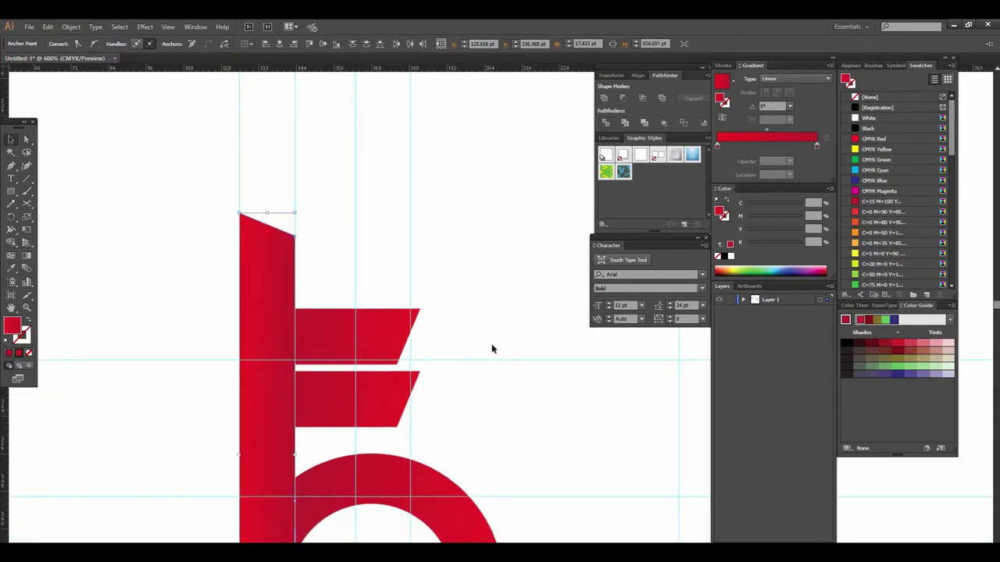
left_click_drag(406, 363, 347, 414)
key("Up")
key("Up")
key("Up")
key("Up")
key("Up")
key("Up")
key("Up")
key("Up")
key("Up")
key("Up")
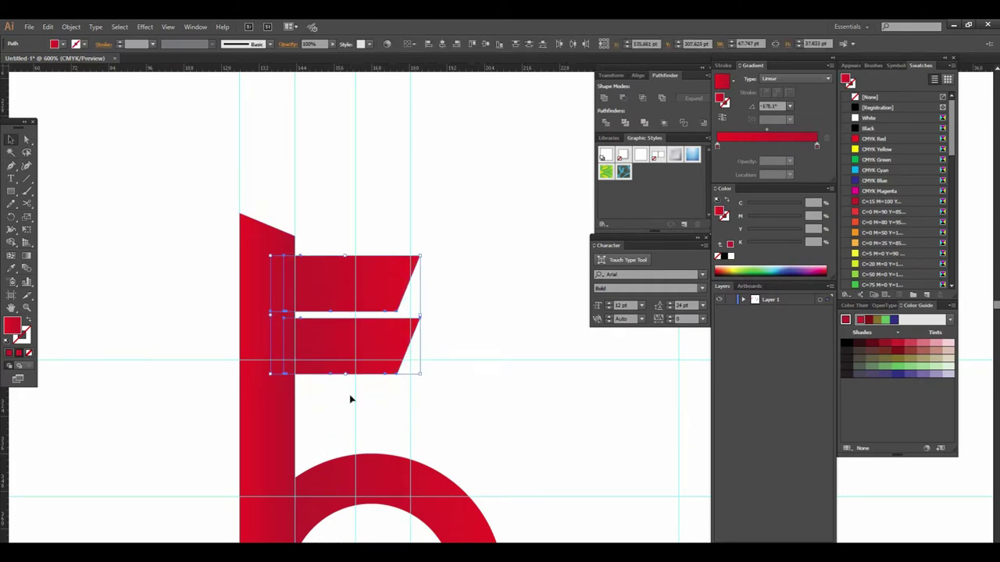
Alt-drag the lower bar downward to create a third bar beneath the other two
left_click(406, 412)
left_click_drag(367, 368, 367, 435)
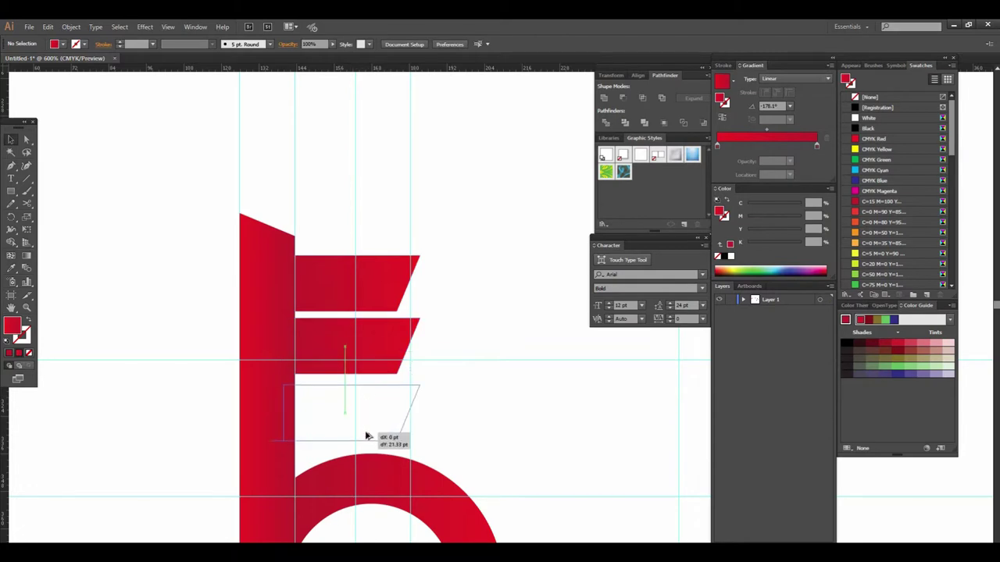
left_click(454, 424)
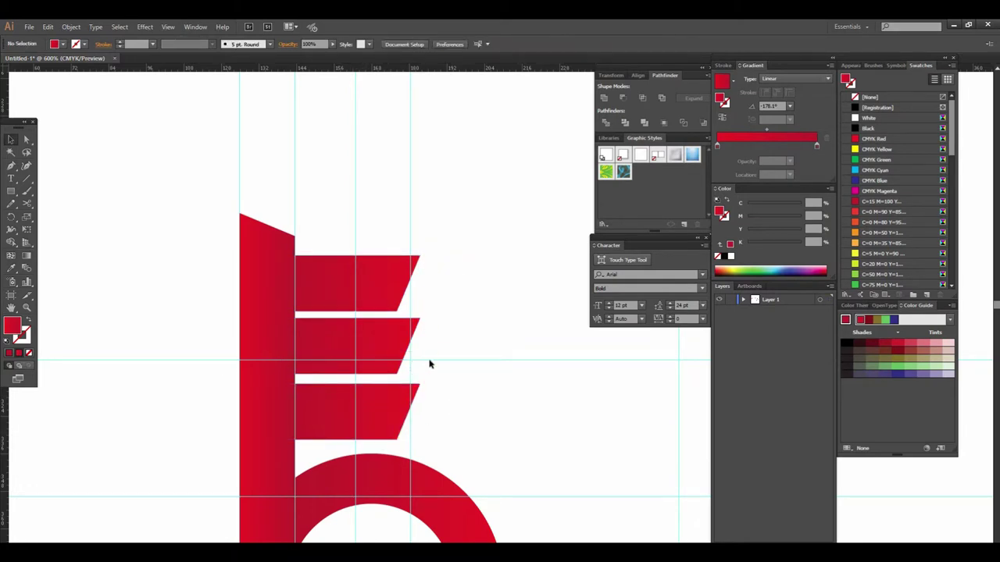
Add a vertical guide beside the bars and space all three evenly with Vertical Distribute Center
left_click_drag(6, 442, 417, 396)
left_click_drag(417, 398, 419, 403)
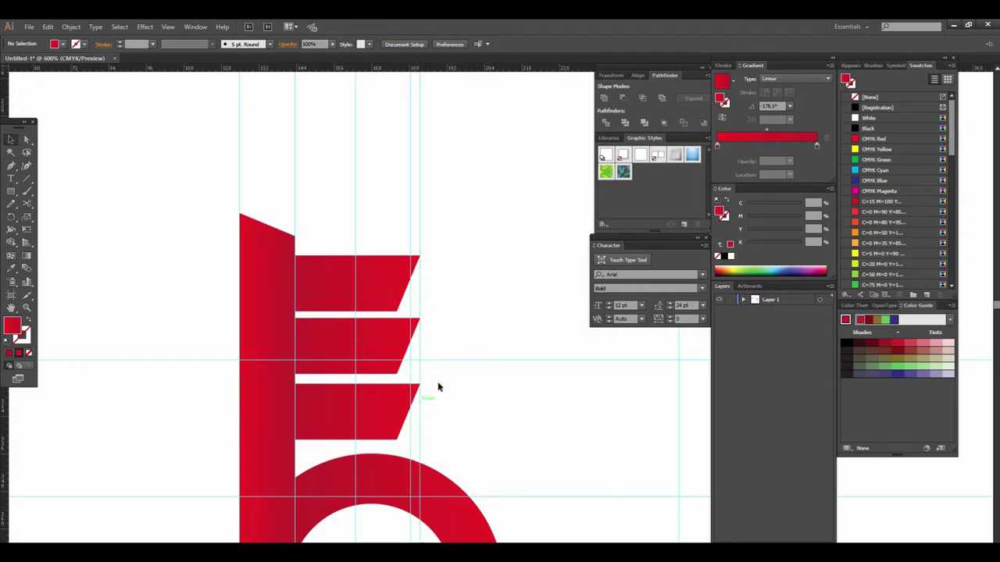
left_click(401, 357)
mouse_move(401, 357)
left_mouse_down()
mouse_move(442, 355)
mouse_move(399, 415)
left_mouse_up()
left_click_drag(340, 220, 395, 517)
left_click_drag(400, 209, 443, 256)
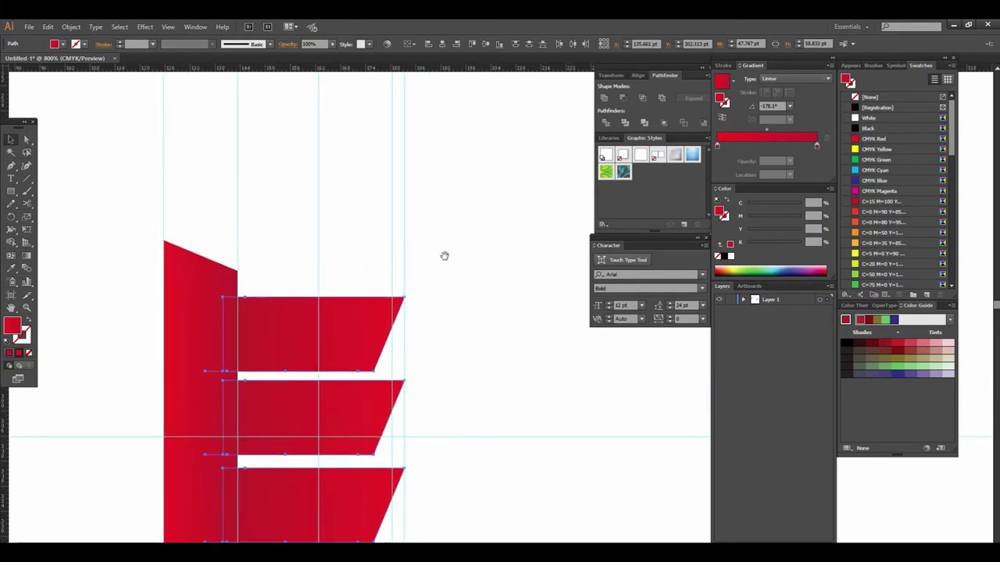
left_click(529, 45)
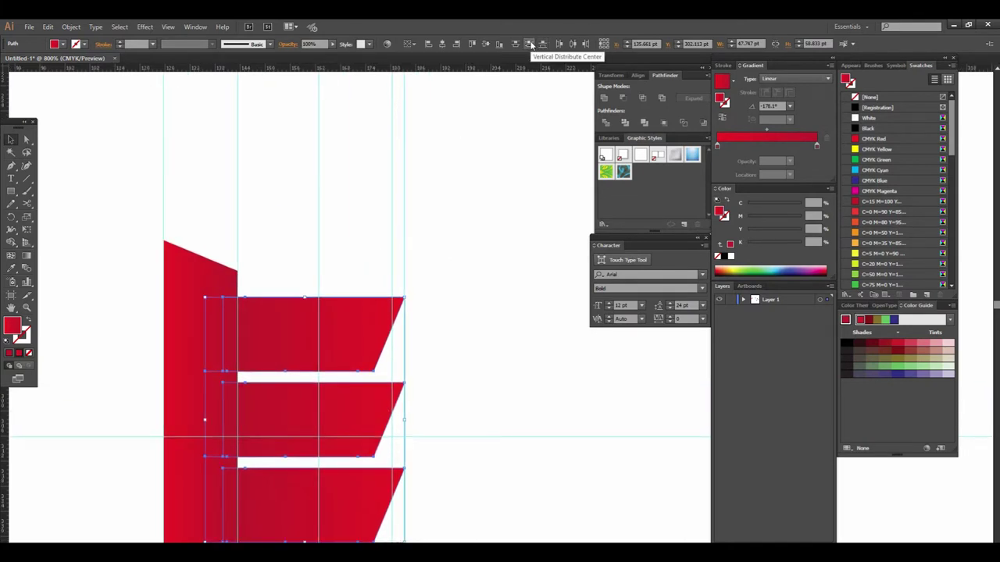
left_click_drag(489, 258, 501, 197)
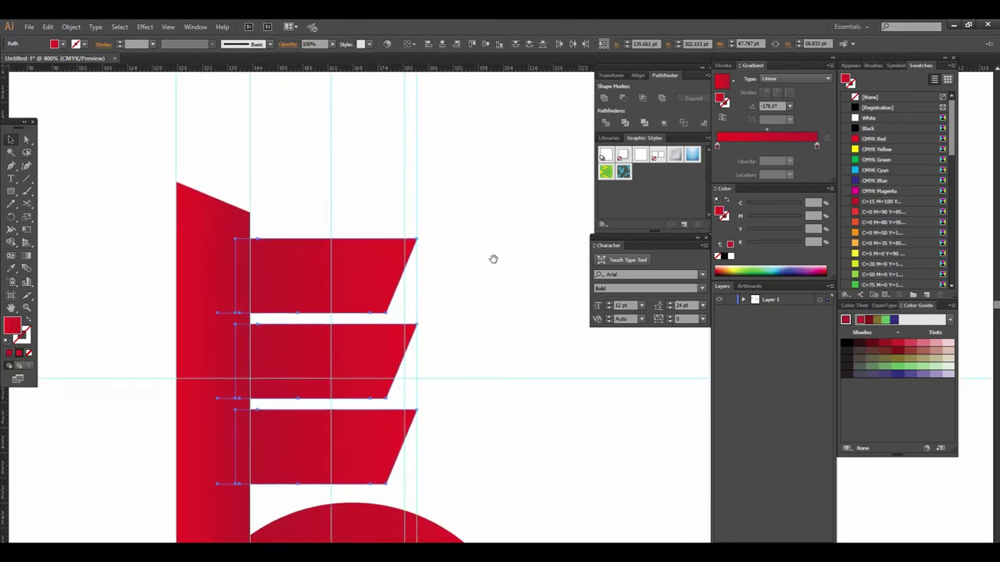
left_click_drag(493, 259, 510, 256)
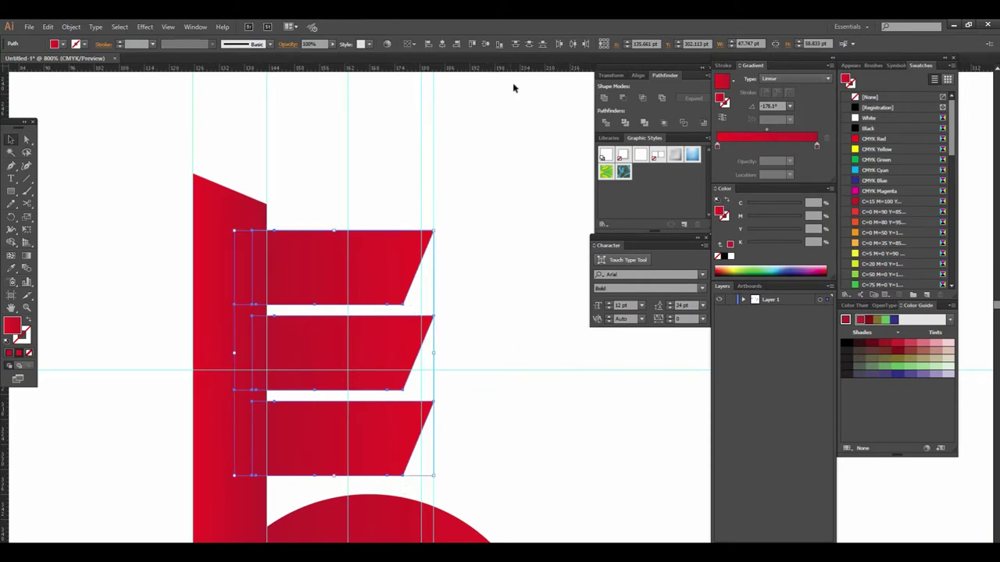
Undo the accidental alignment that stacked the three bars and zoom out to compare with the reference
left_click(499, 44)
key("ctrl+z")
left_click(475, 233)
key("ctrl+minus")
key("ctrl+minus")
key("ctrl+minus")
scroll(438, 334, "up", 3)
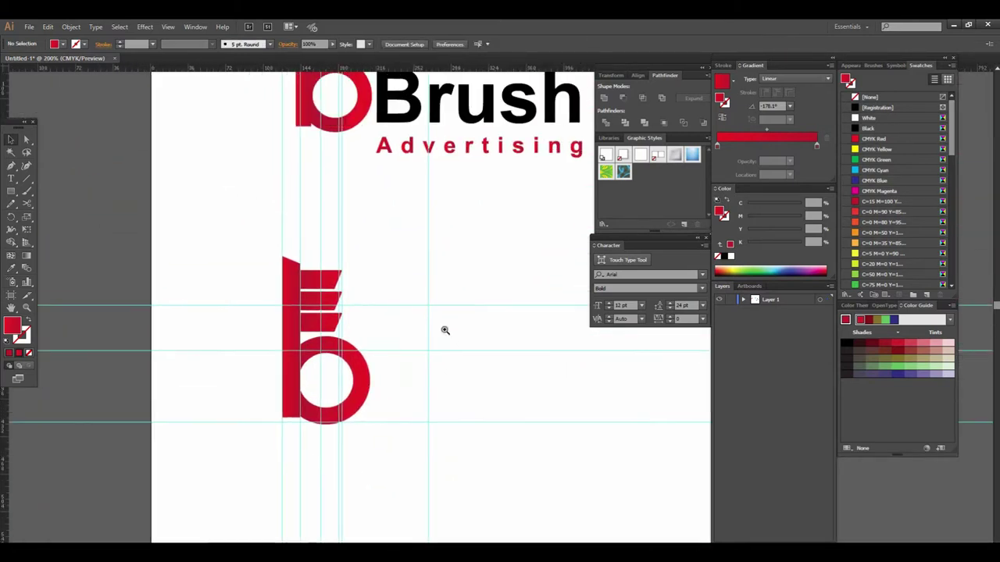
left_click_drag(445, 314, 433, 356)
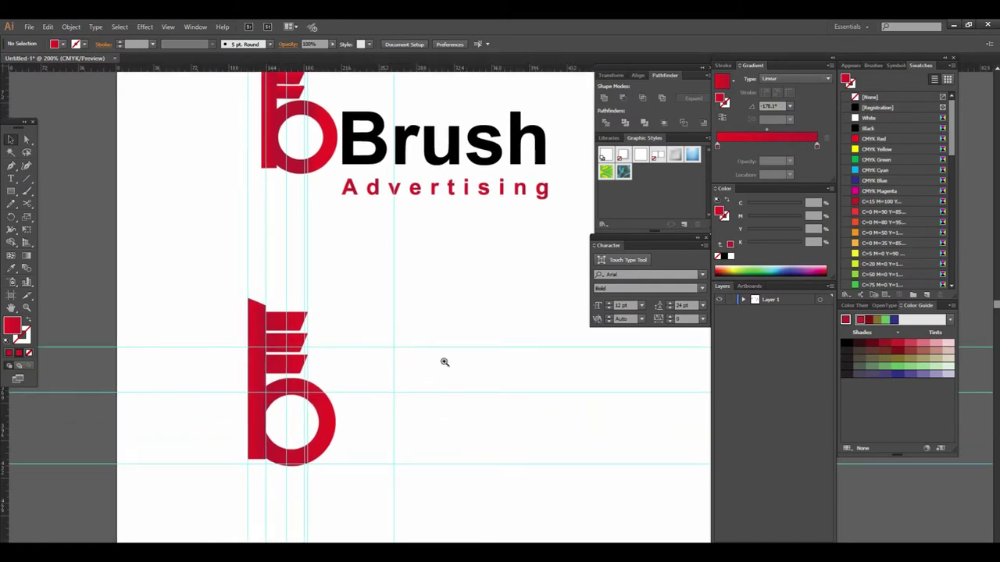
key("ctrl+plus")
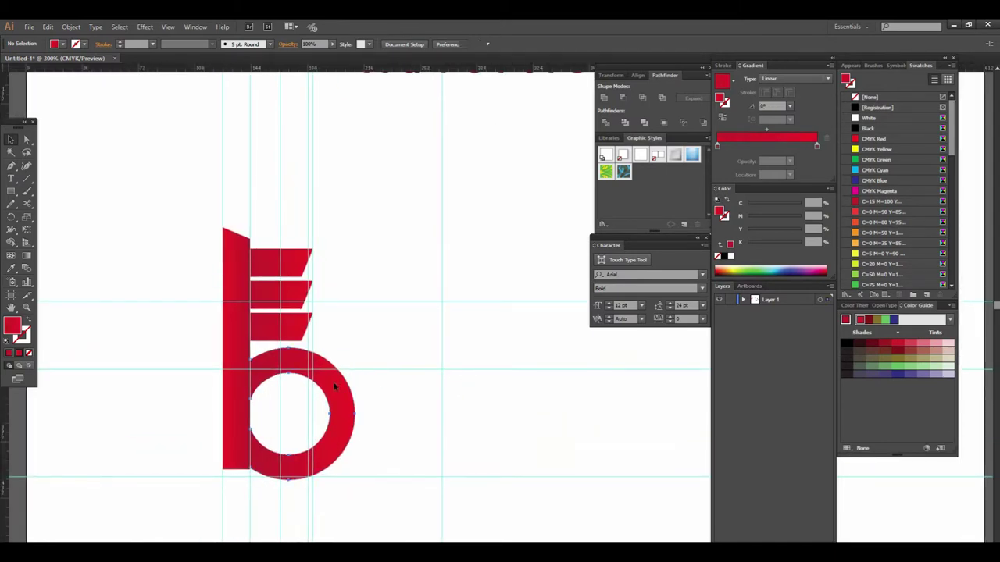
Nudge the b's ring slightly upward, then zoom out to check it against the reference
left_click(334, 386)
key("Up")
key("Up")
key("Up")
left_click(429, 375)
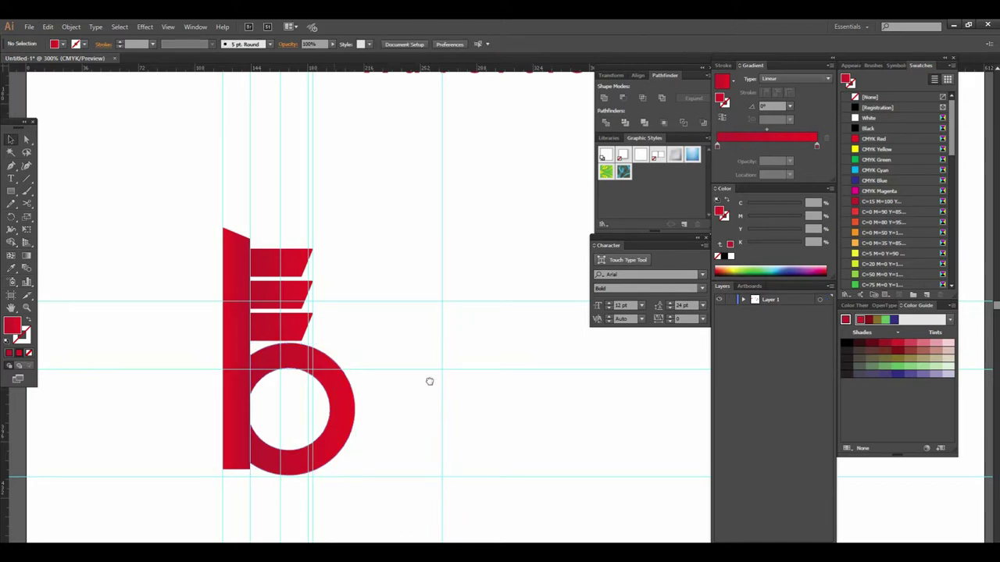
scroll(480, 341, "up", 3)
key("ctrl+minus")
mouse_move(480, 341)
left_mouse_down()
mouse_move(437, 398)
mouse_move(419, 342)
left_mouse_up()
Drag the ring's corner handle to enlarge the b's bowl slightly down and to the right
left_click(363, 402)
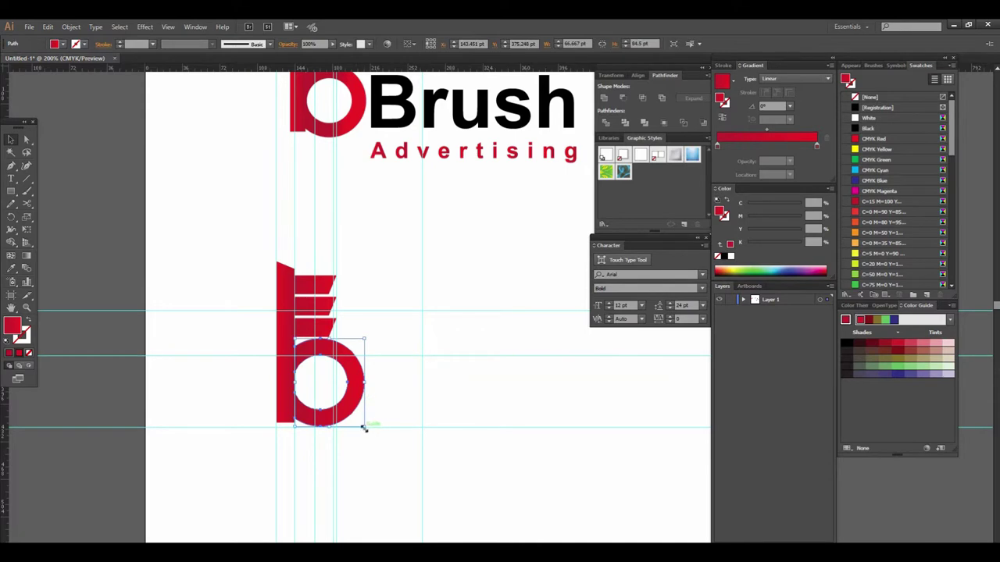
left_click_drag(364, 427, 373, 435)
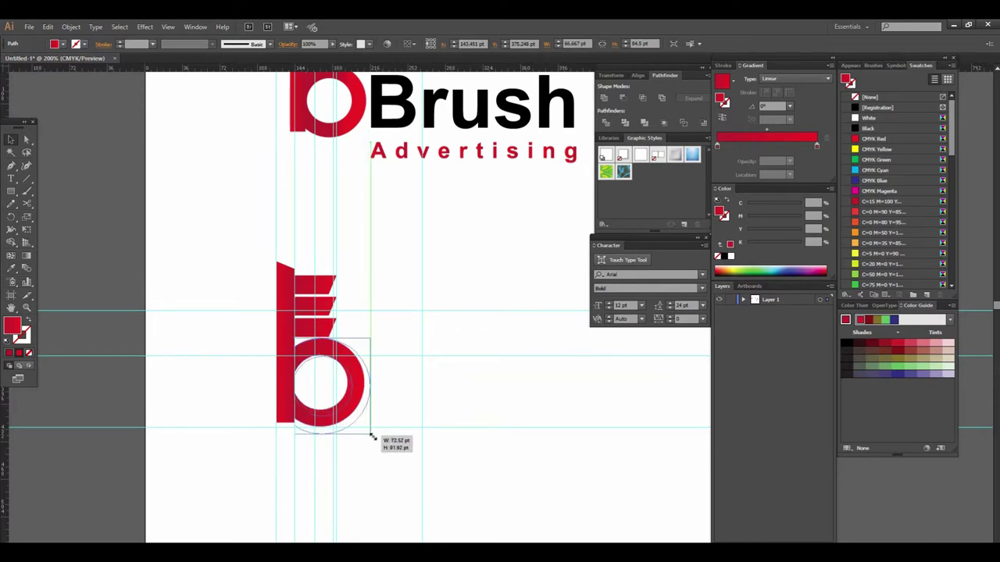
left_click(415, 459)
Select the bottom anchor points of the b's stem with Direct Selection and zoom in on them
left_click(291, 413)
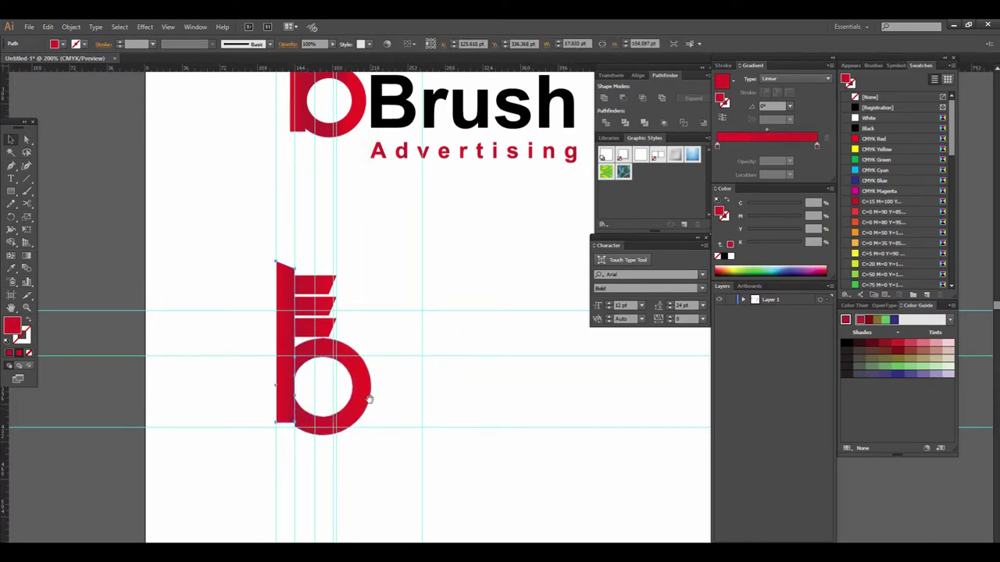
left_click(27, 141)
left_click_drag(266, 417, 310, 444)
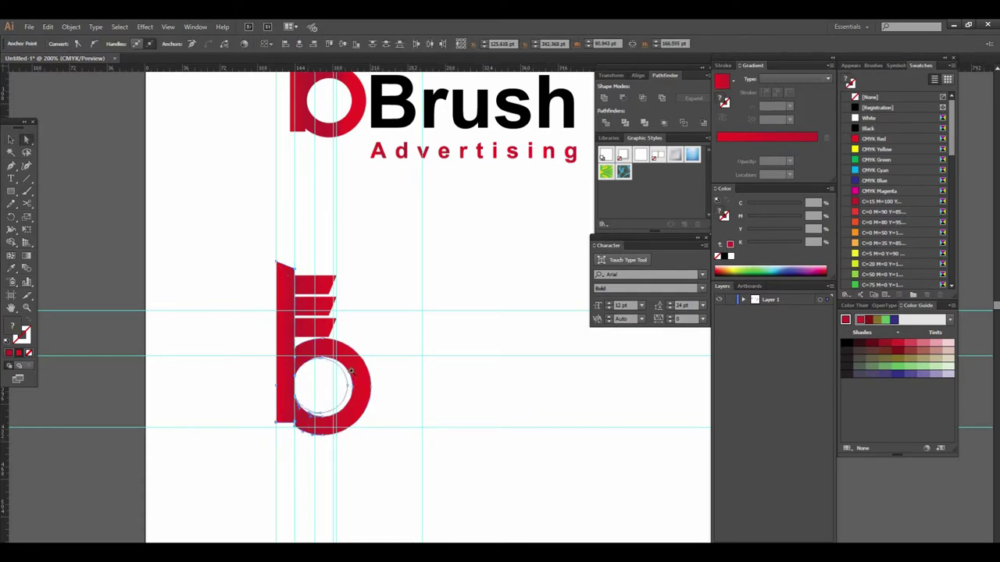
key("ctrl+plus")
key("ctrl+plus")
left_click_drag(401, 420, 327, 480)
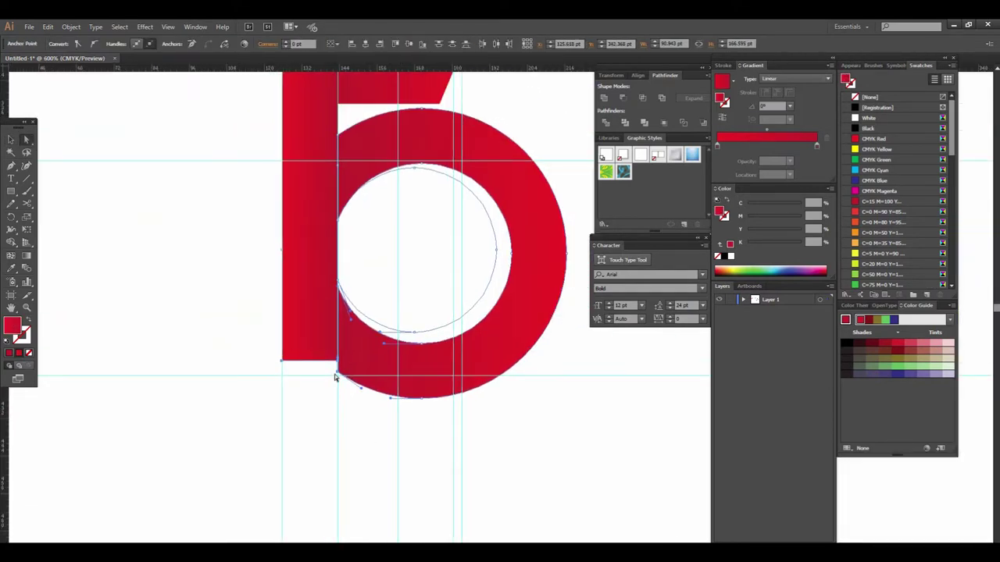
Drag the b stem's bottom anchors down to the bowl's bottom
left_click(279, 353)
left_click_drag(272, 359, 341, 379)
left_click(314, 376)
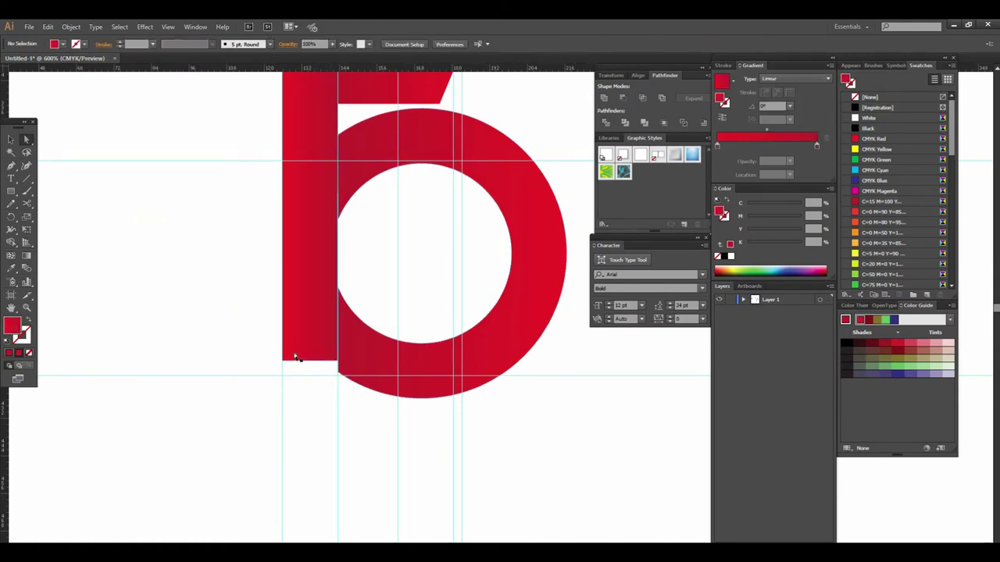
left_click_drag(285, 361, 340, 363)
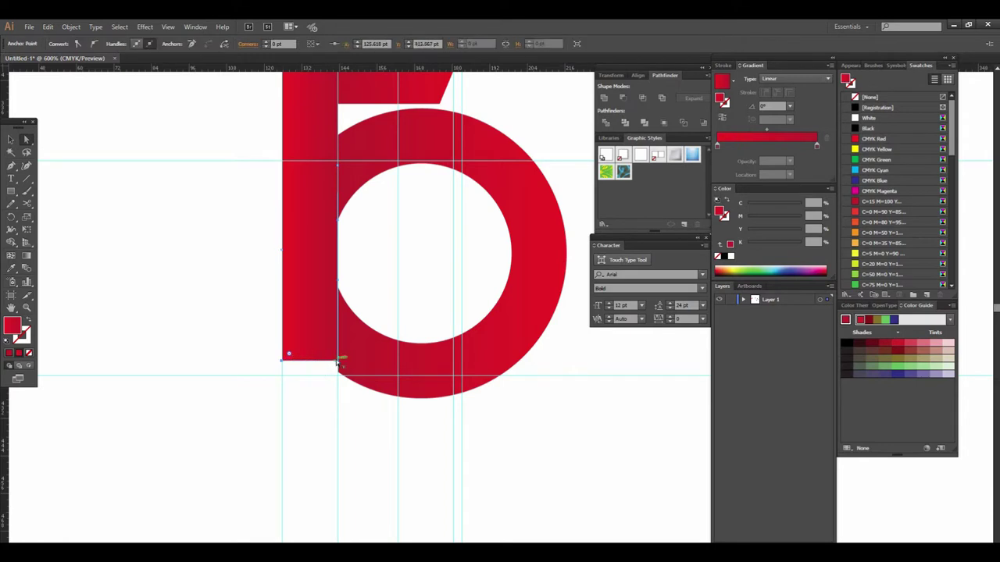
left_click_drag(340, 364, 339, 365)
key("Down")
key("Down")
key("Down")
key("Down")
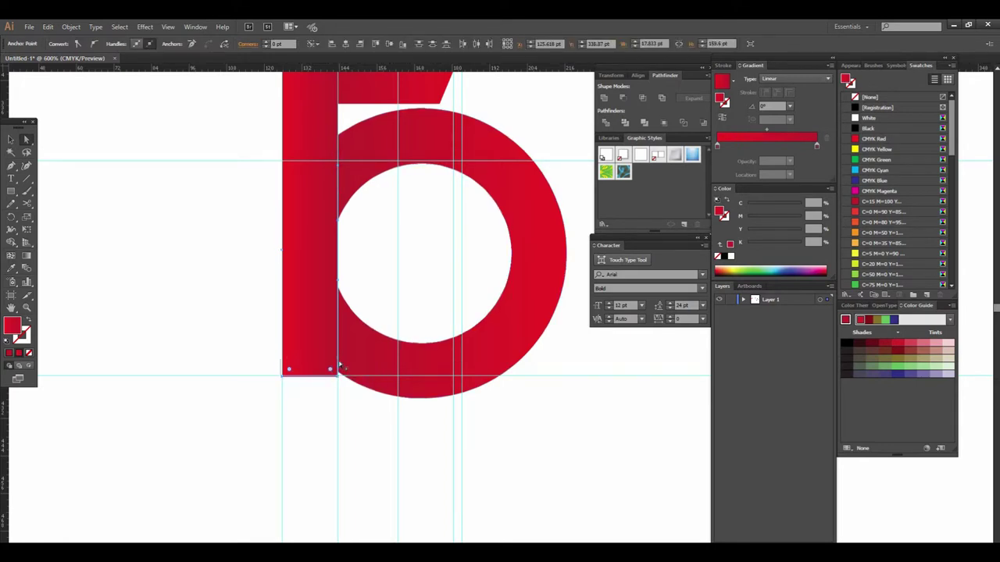
Nudge the b's inner white circle slightly right and up
key("v")
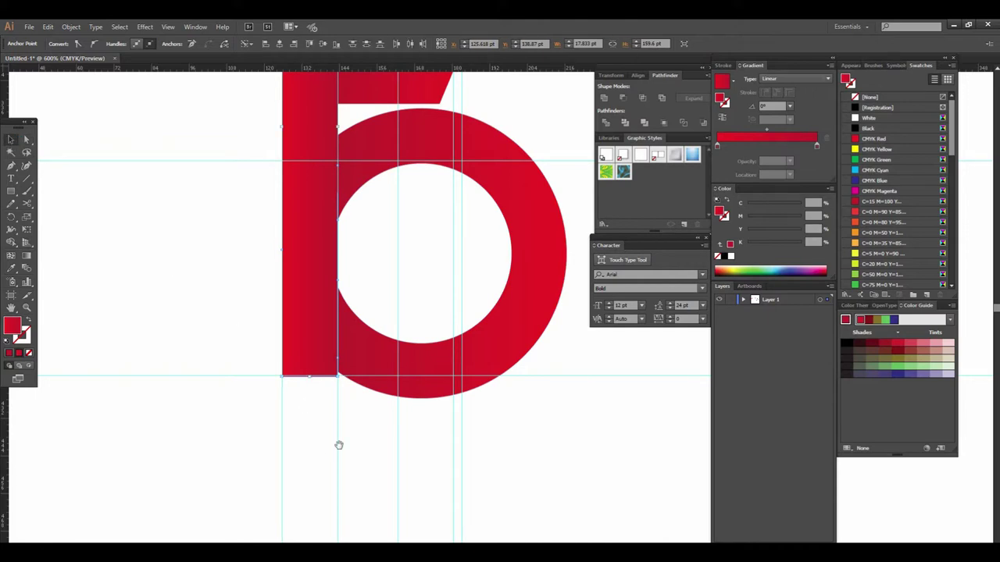
left_click(328, 453)
key("ctrl+minus")
left_click(481, 318, "alt")
left_click(481, 319, "alt")
left_click_drag(500, 301, 367, 383)
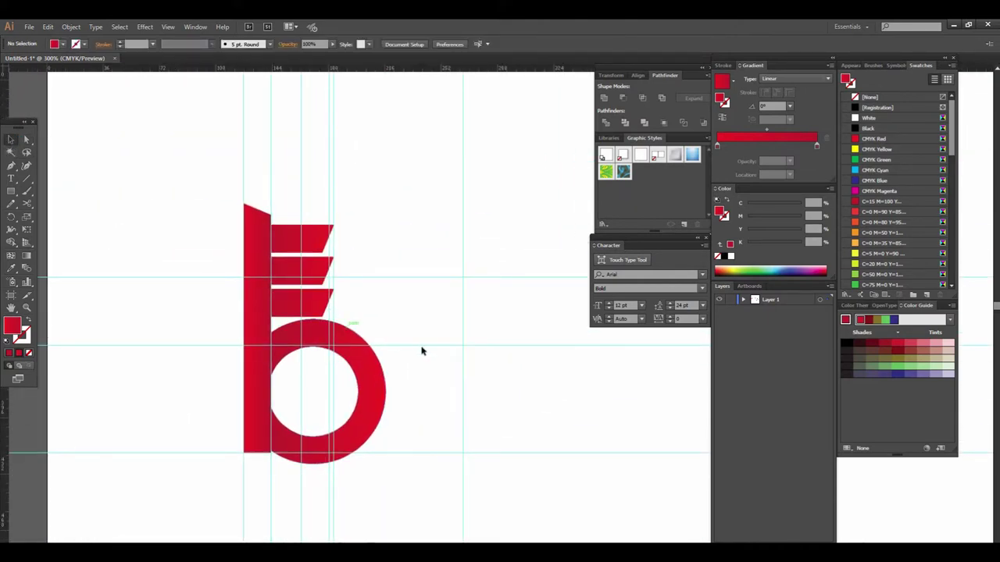
left_click_drag(359, 388, 363, 385)
Nudge the three stripes at the top of the b upward
scroll(397, 383, "up", 2)
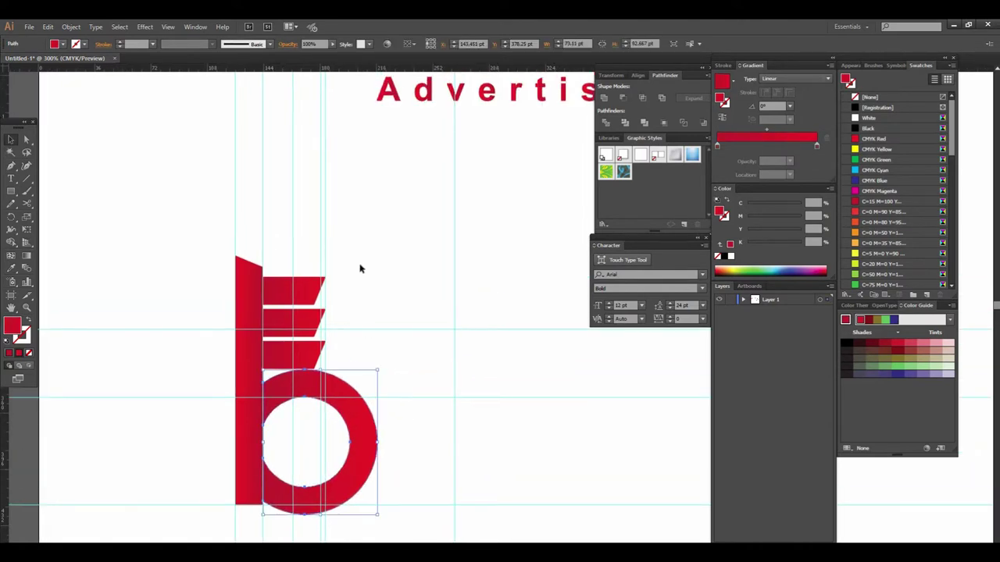
left_click_drag(360, 266, 302, 353)
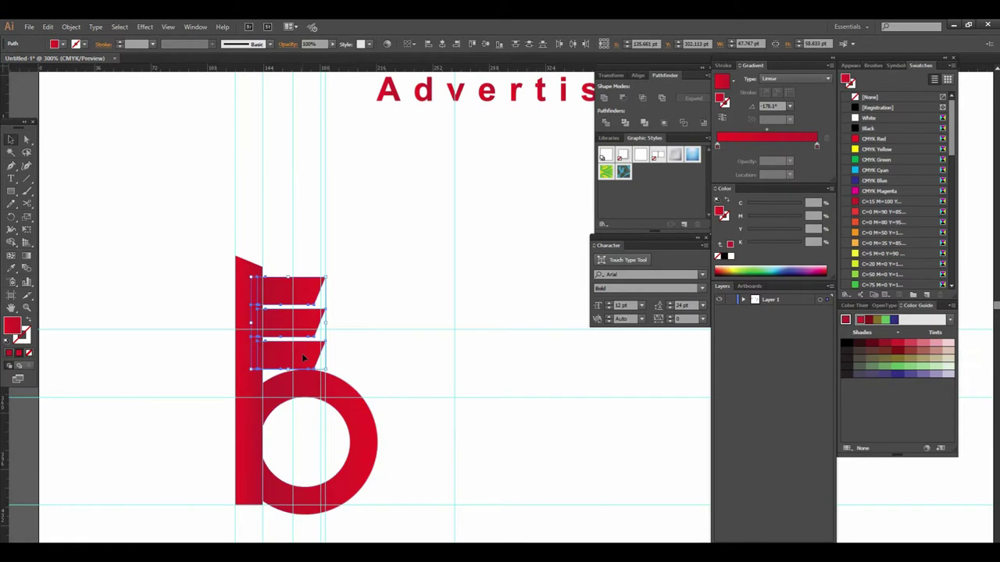
key("Up")
key("Up")
key("Up")
key("Up")
key("Up")
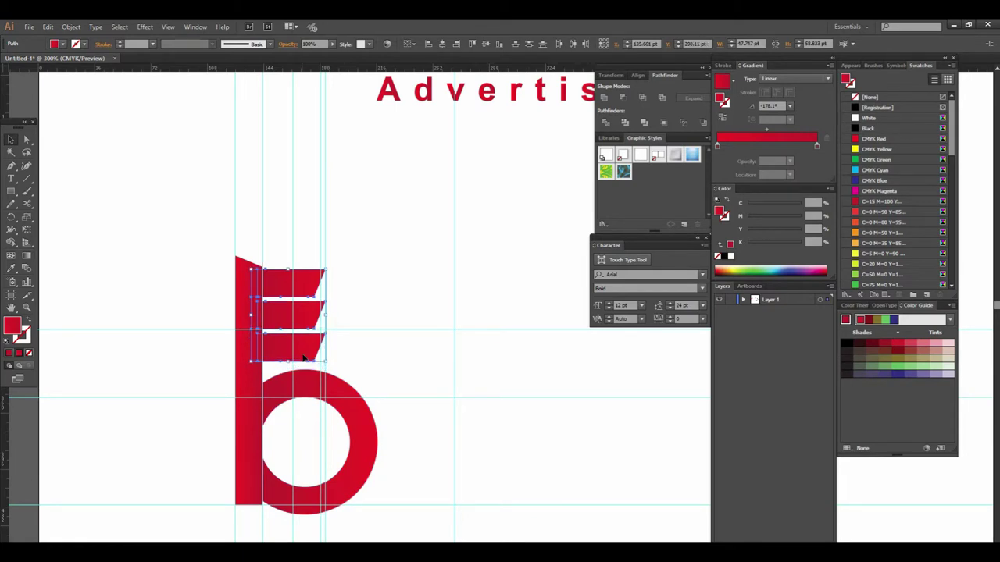
left_click(452, 407)
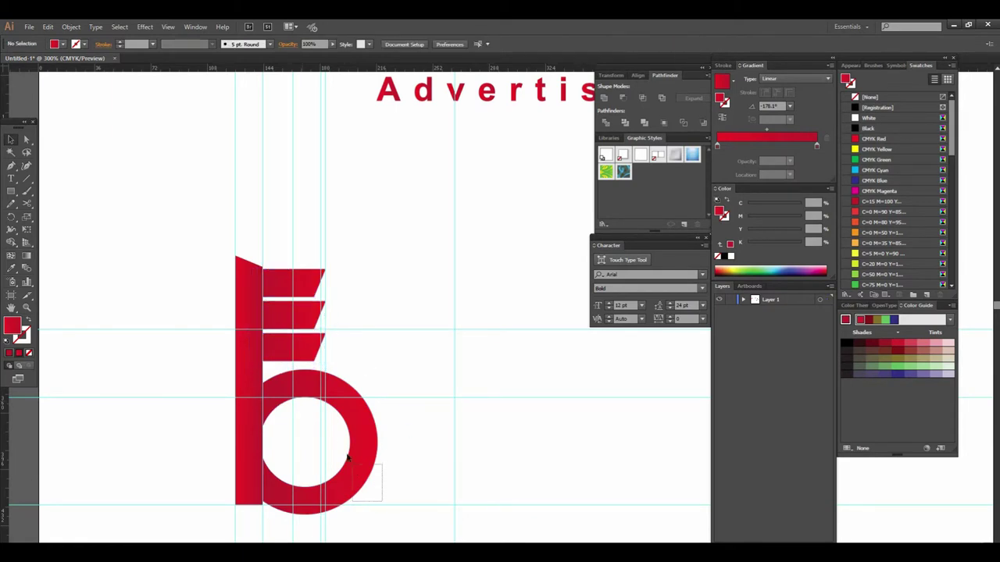
Nudge the round bowl of the b up slightly
left_click(340, 448)
key("Up")
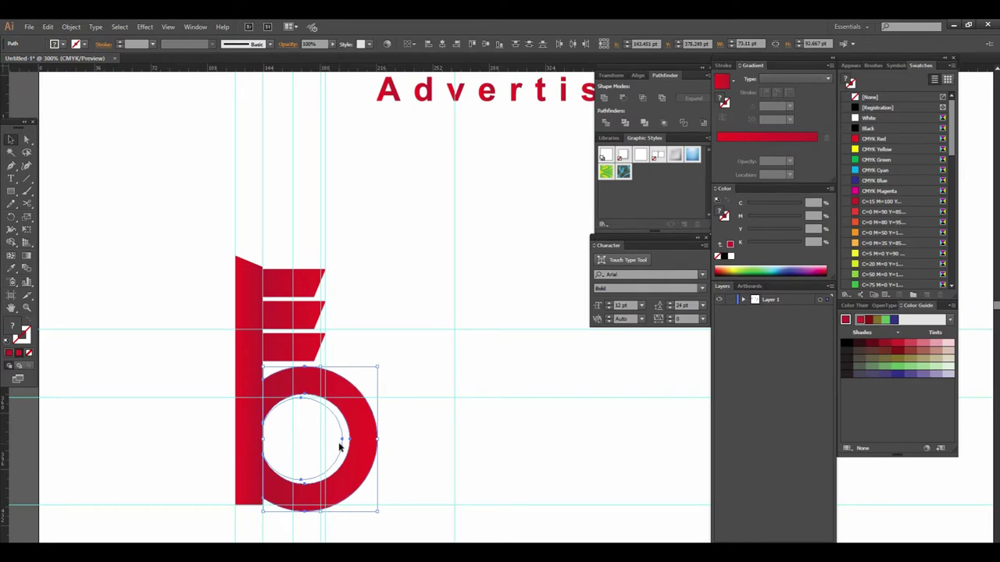
left_click(460, 436)
scroll(419, 401, "down", 1)
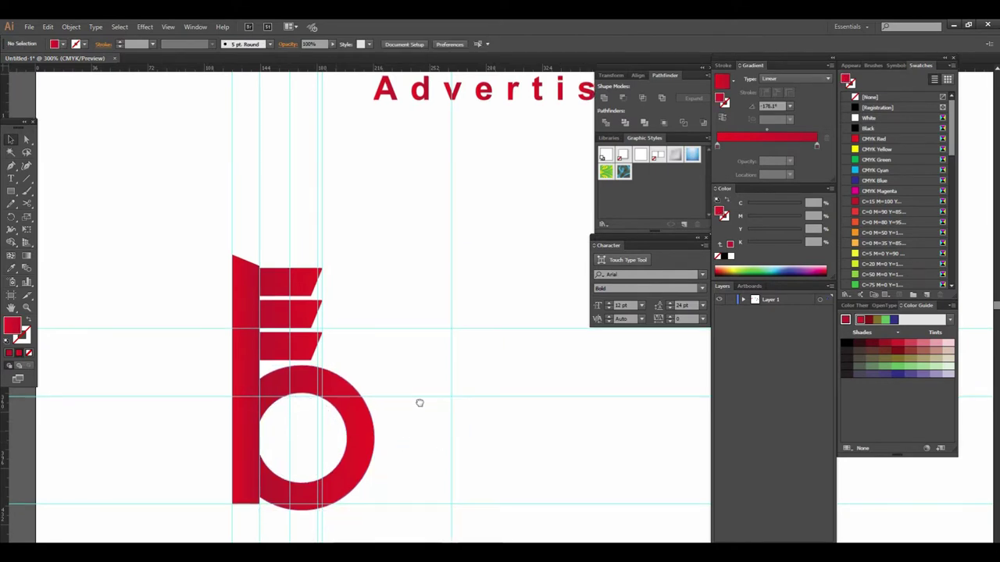
scroll(492, 380, "down", 1)
scroll(504, 364, "down", 1)
scroll(397, 399, "down", 1)
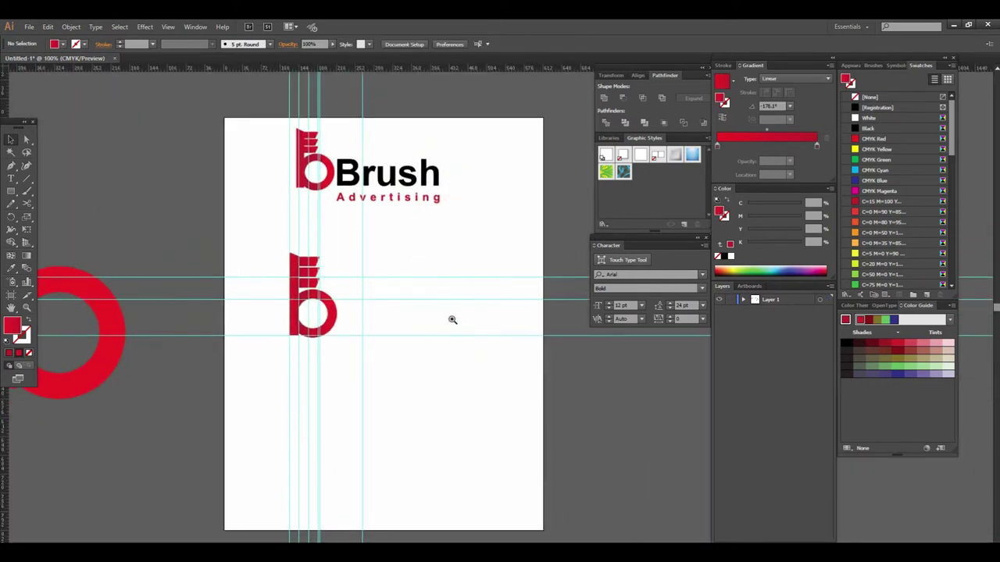
scroll(450, 319, "up", 1)
scroll(451, 319, "up", 1)
scroll(481, 272, "up", 1)
left_click_drag(480, 271, 333, 301)
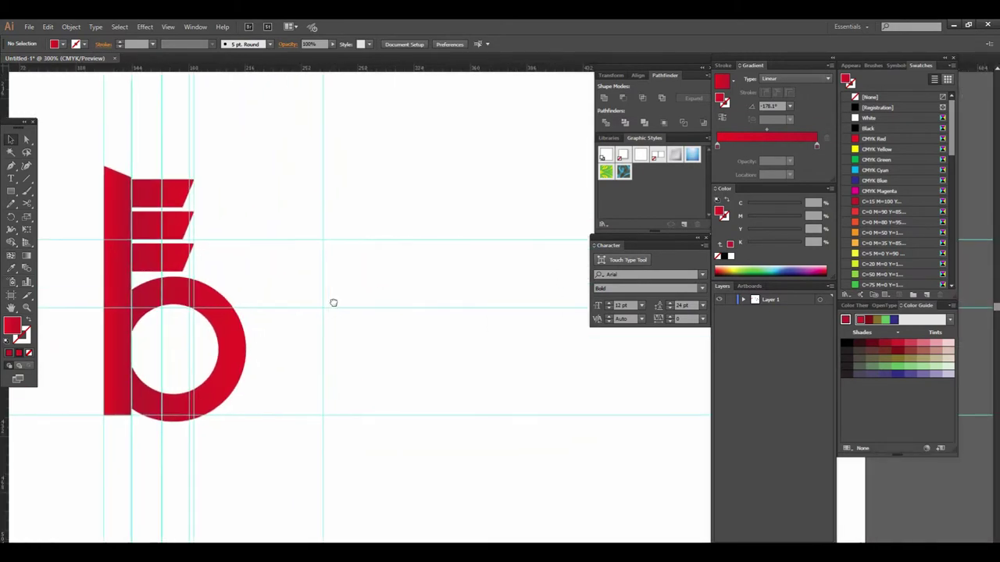
Add the text 'BRUSH' to the right of the red b
key("t")
left_click(361, 334)
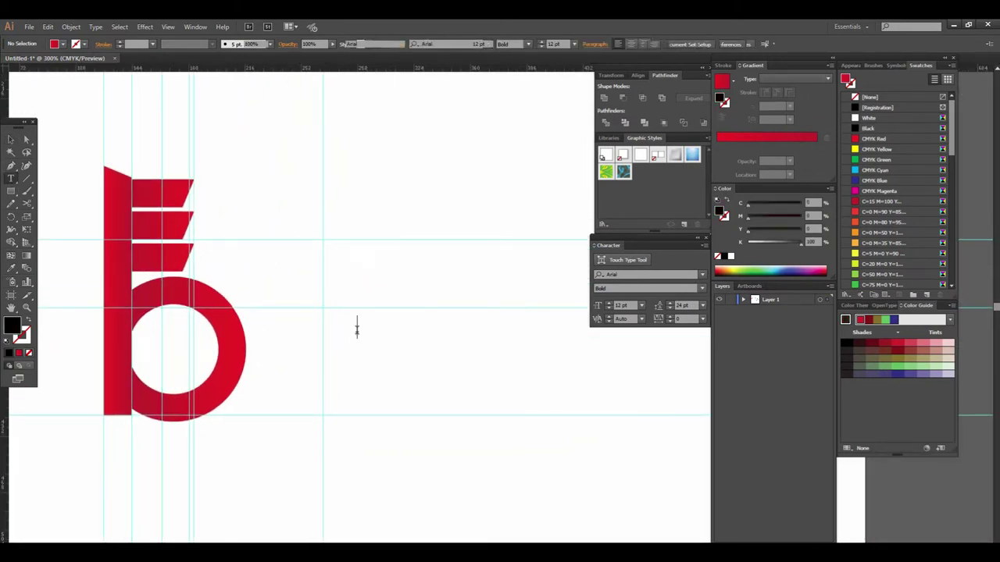
type("B")
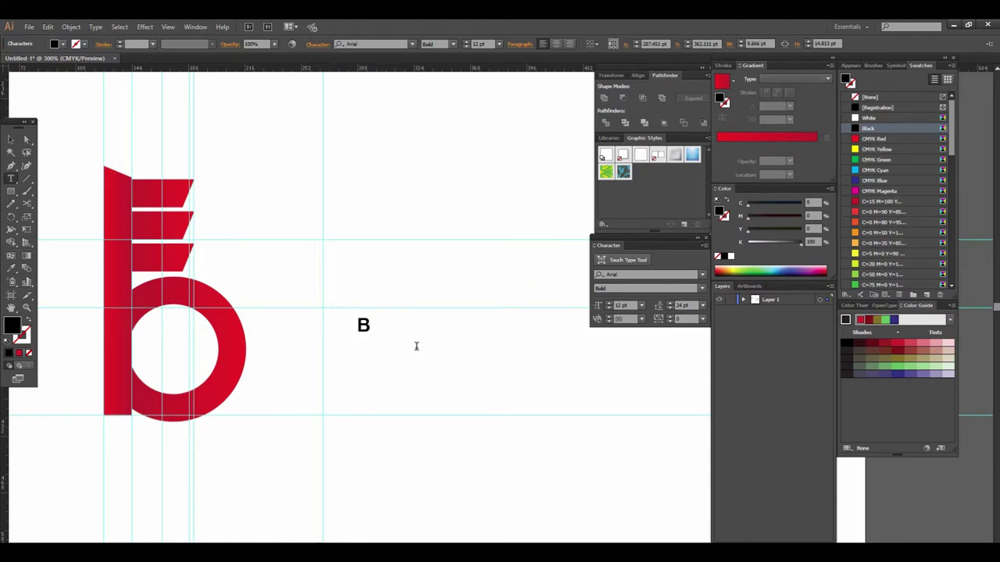
type("RUSH")
left_click(11, 139)
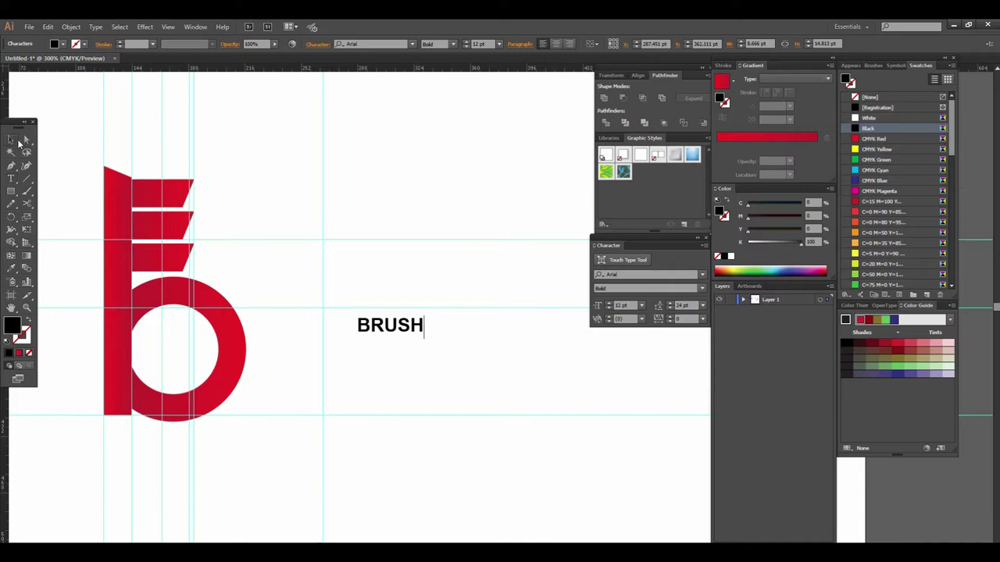
Change the text from 'BRUSH' to 'Brush'
key("ctrl+minus")
key("ctrl+minus")
left_click(336, 387)
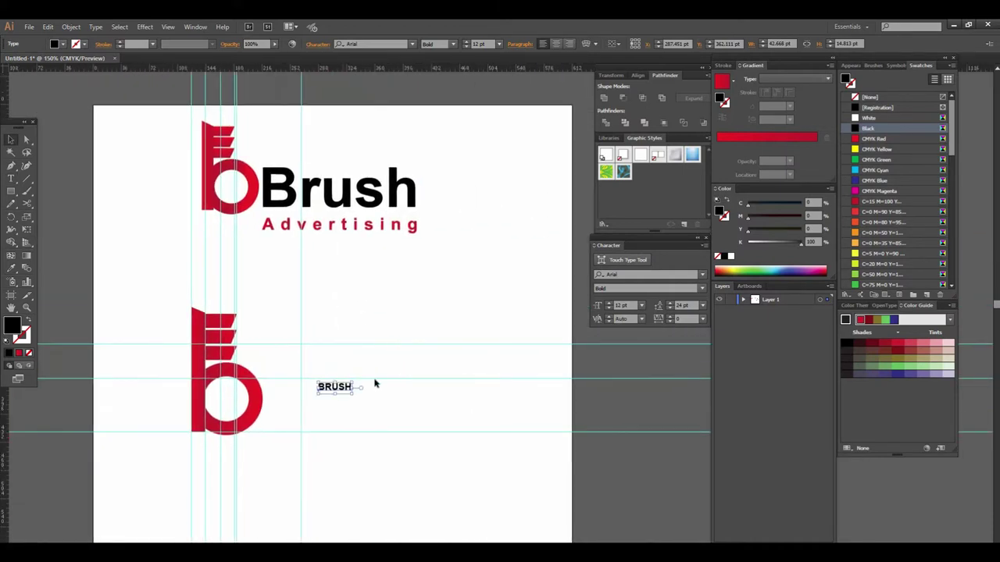
double_click(349, 388)
left_click_drag(353, 387, 320, 389)
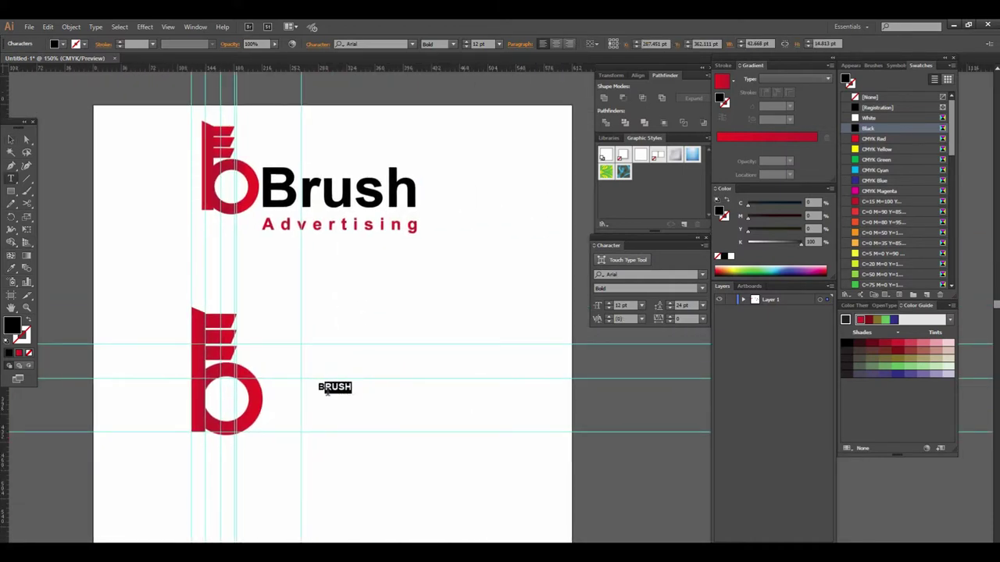
type("rush")
left_click(10, 137)
Scale the Brush text to about 82 pt and place it beside the b
left_click_drag(348, 395, 348, 393)
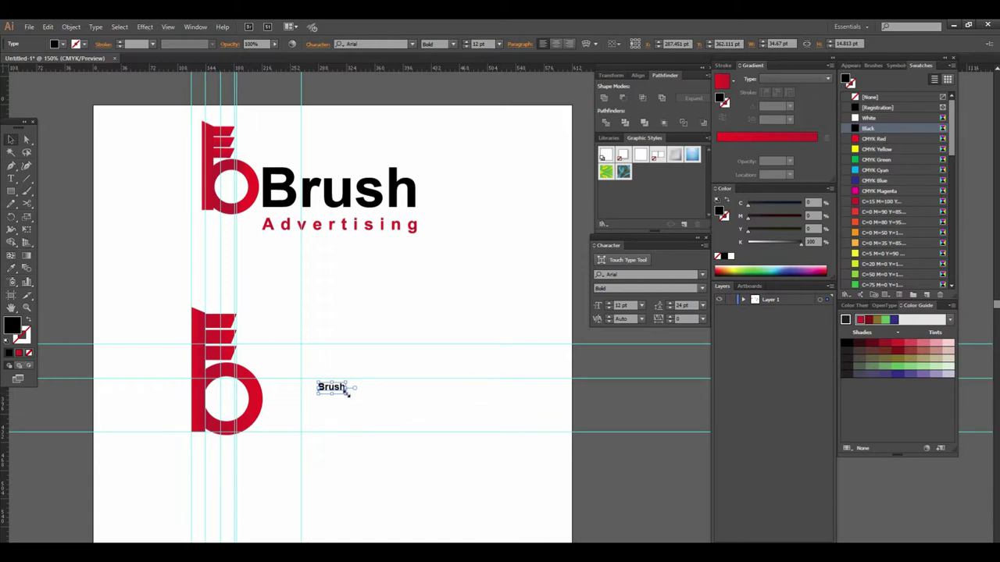
left_click_drag(348, 393, 425, 428)
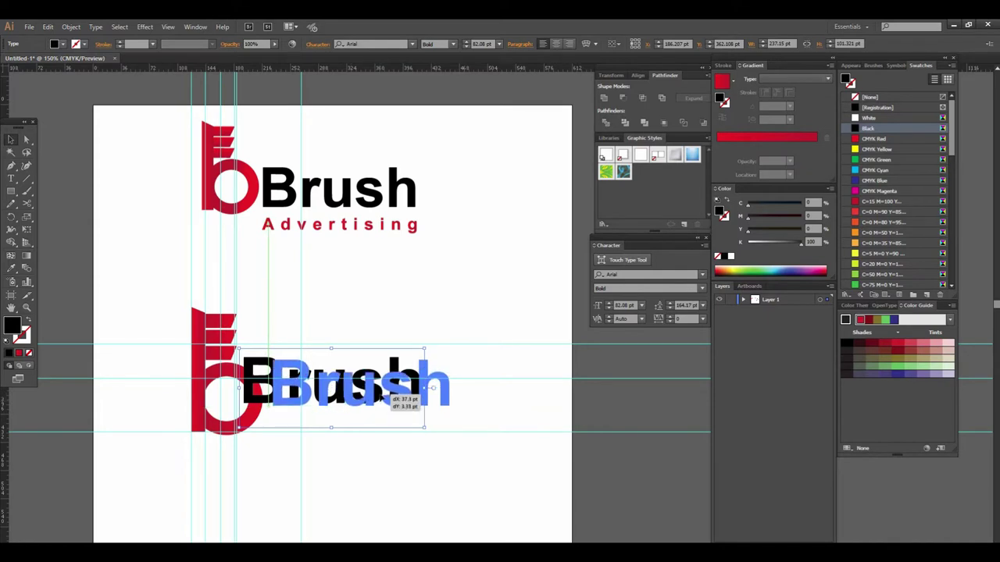
left_click_drag(376, 397, 471, 414)
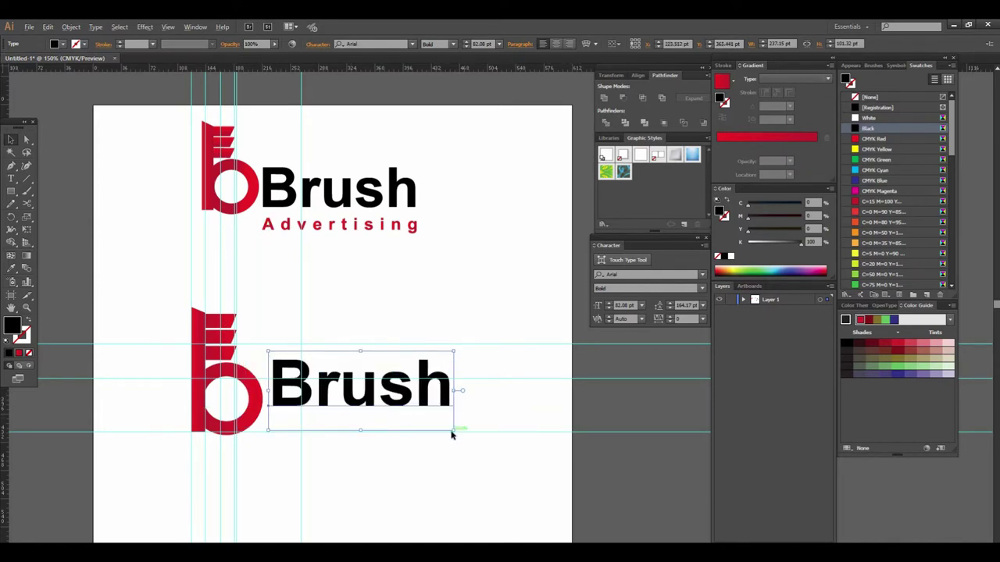
left_click_drag(454, 430, 428, 419)
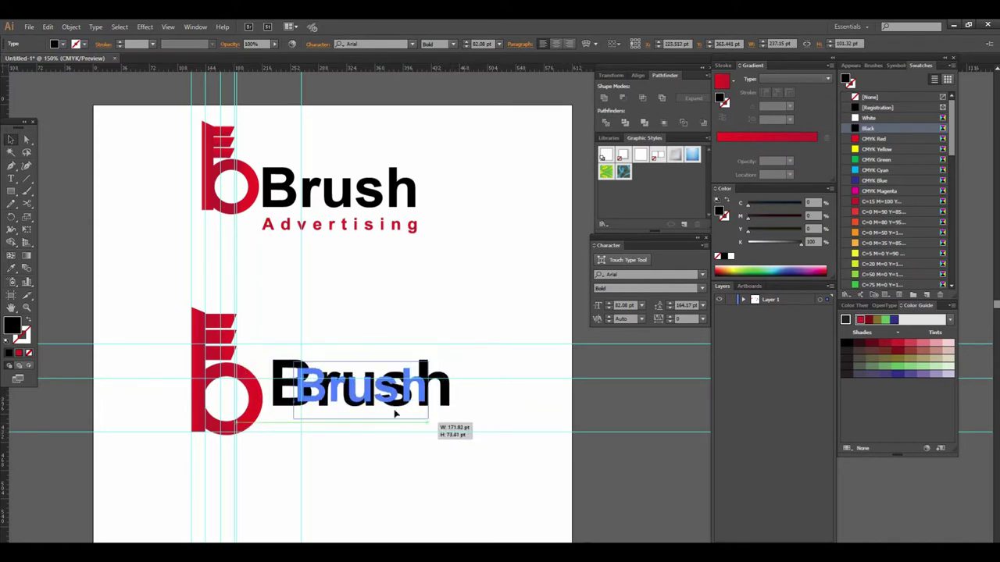
left_click_drag(378, 393, 360, 413)
left_click(453, 373)
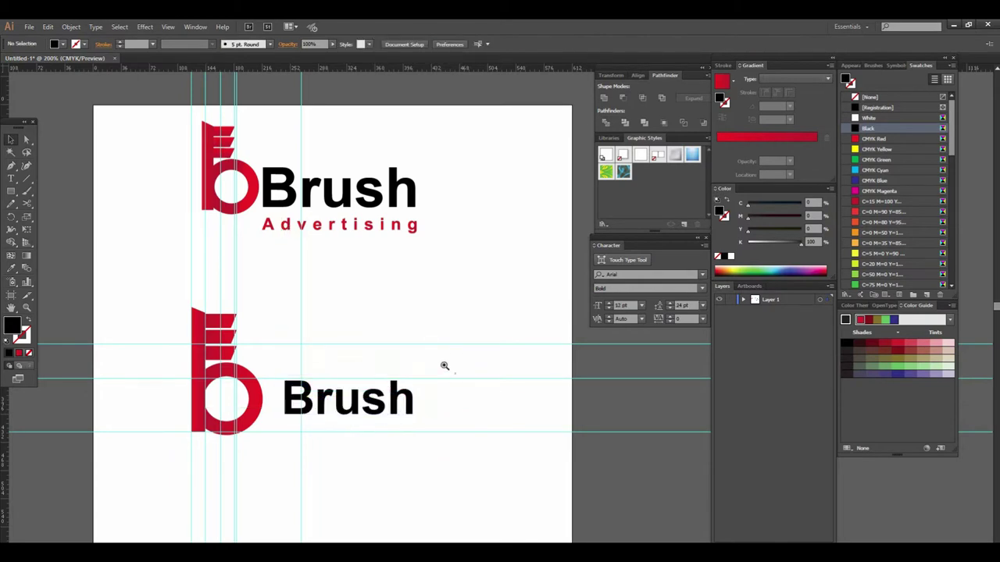
Group the red b's parts, scale the group down and move it beside Brush
key("ctrl+plus")
left_click_drag(121, 211, 241, 408)
right_click(190, 296)
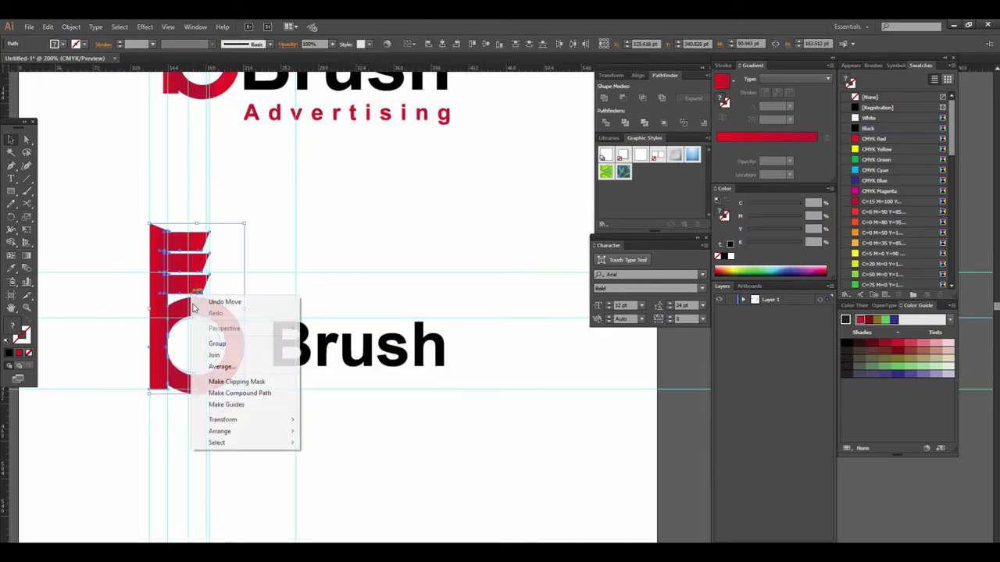
left_click(234, 352)
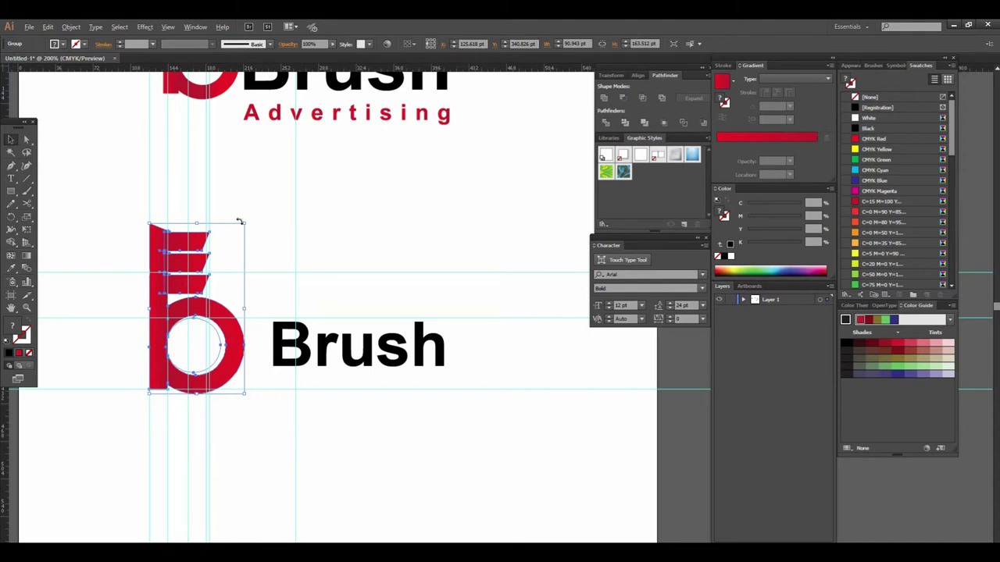
left_click_drag(245, 223, 225, 256)
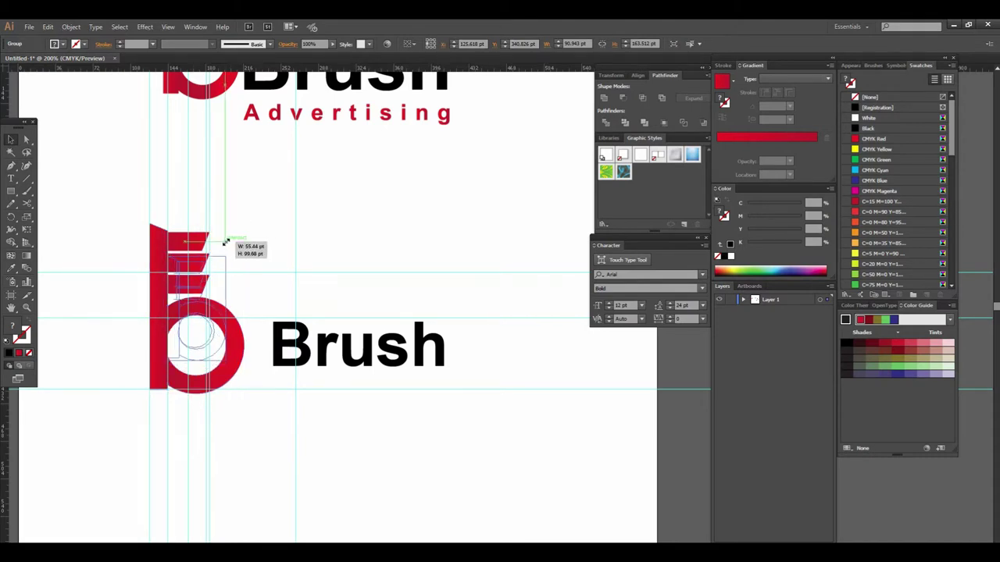
left_click_drag(229, 325, 261, 334)
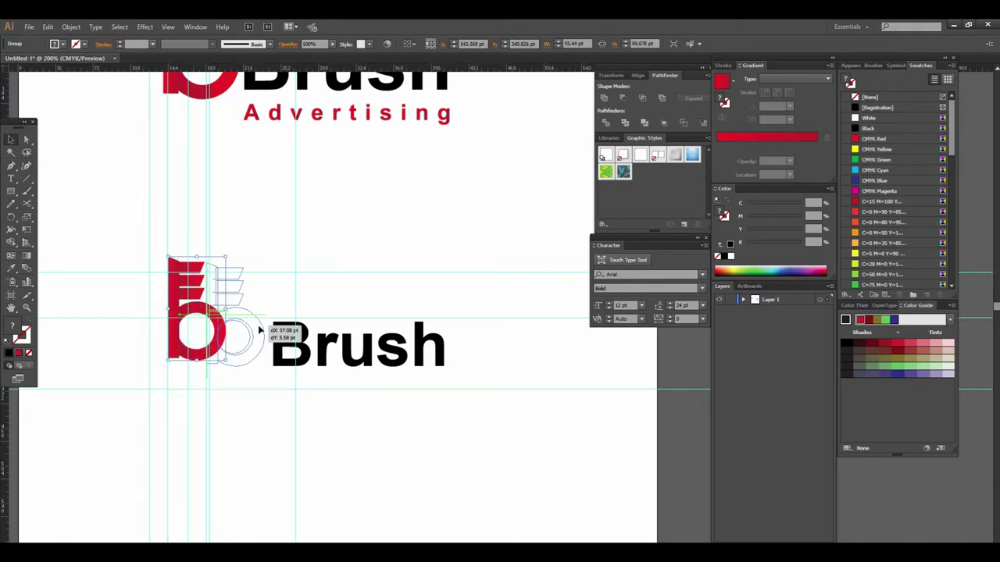
left_click(415, 409)
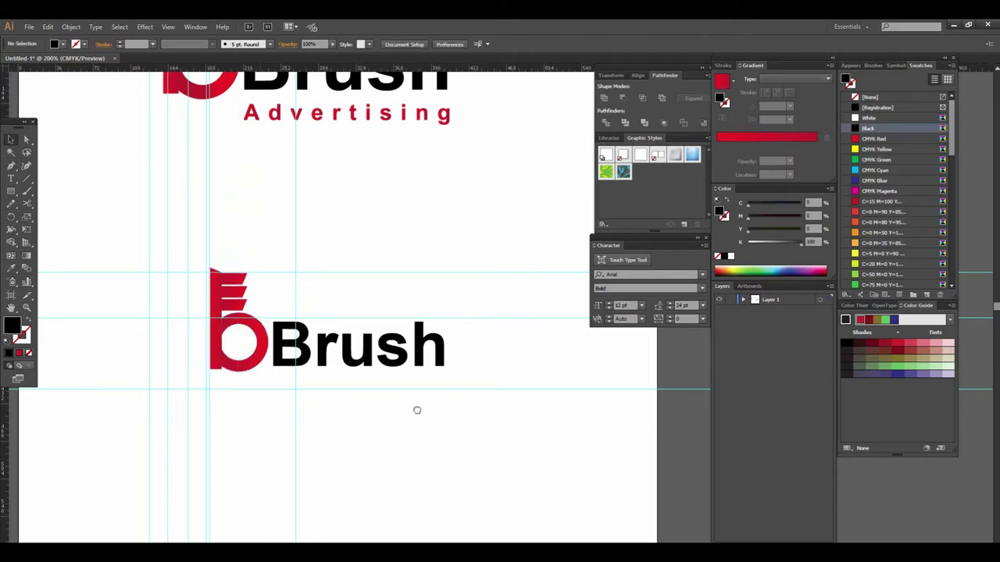
Ungroup the red b mark into separate shapes
key("ctrl+plus")
key("ctrl+plus")
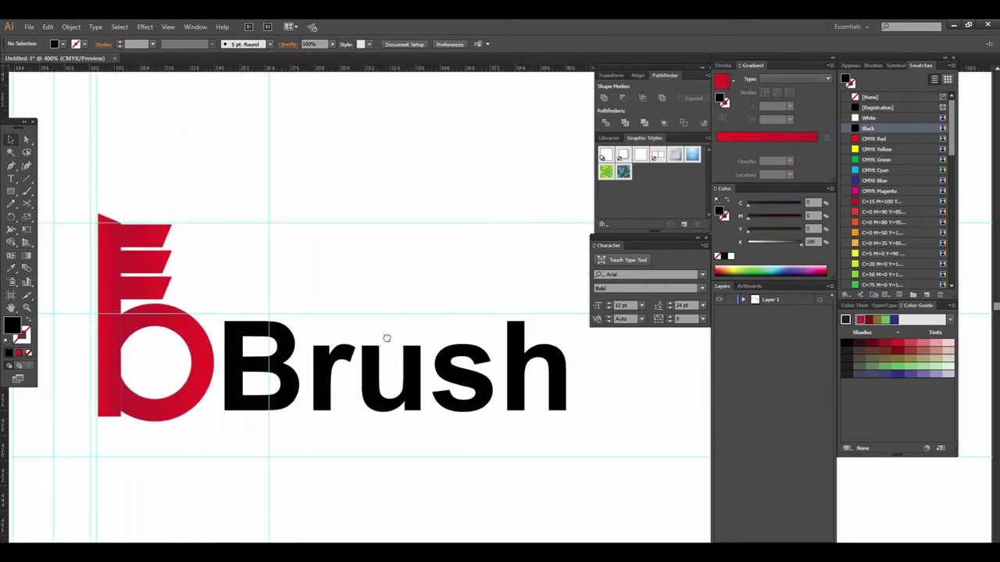
key("ctrl+plus")
key("ctrl+plus")
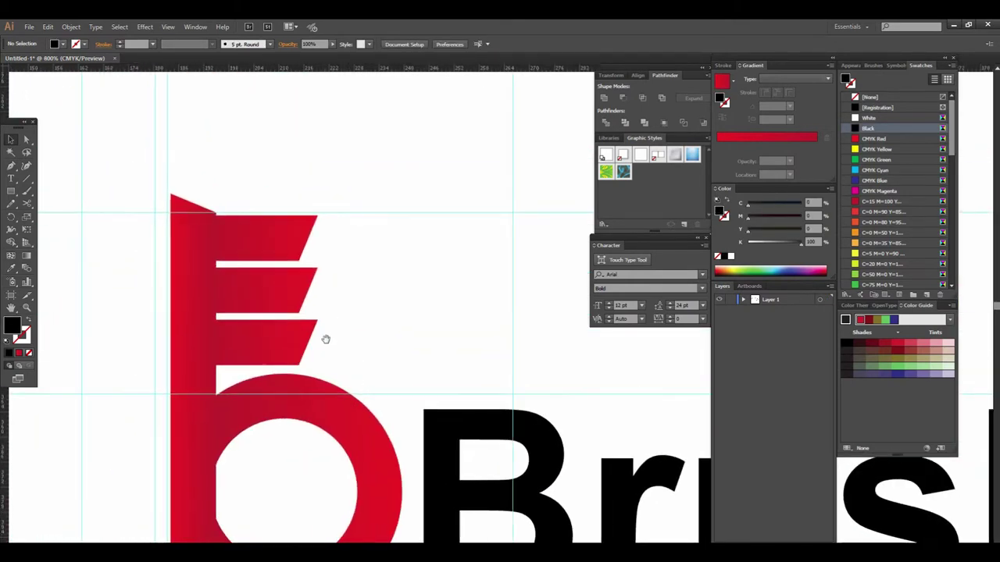
left_click(275, 244)
right_click(275, 245)
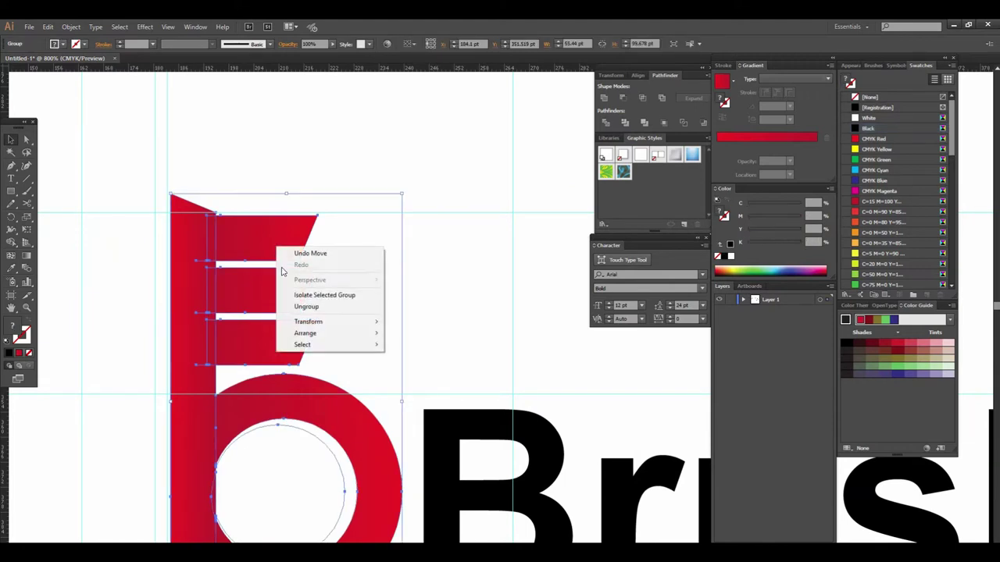
left_click(306, 306)
Nudge the three gradient bars on the b's stem slightly down
left_click(263, 252)
left_click(279, 297, "shift")
left_click(277, 338, "shift")
key("Down")
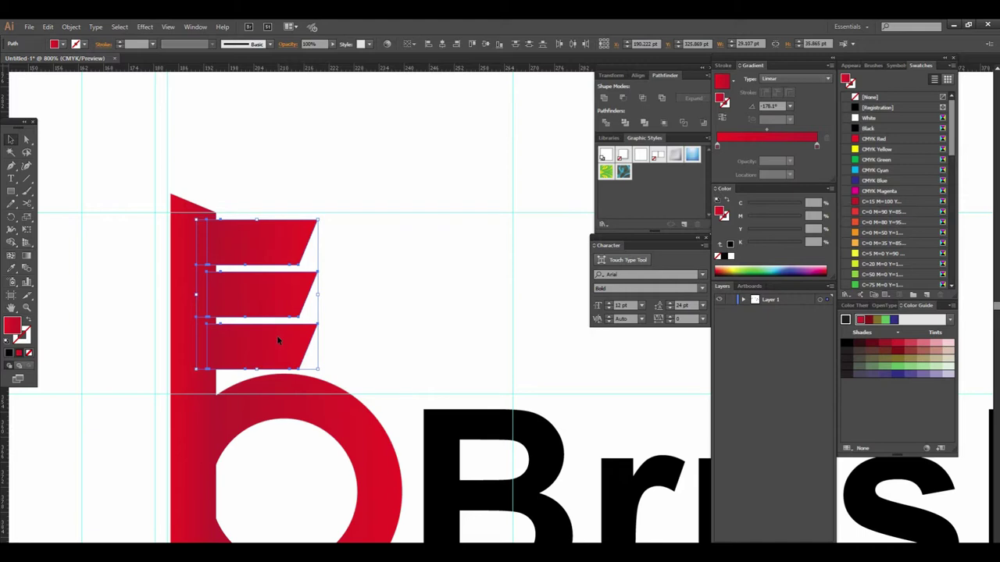
left_click(458, 335)
key("ctrl+minus")
key("ctrl+minus")
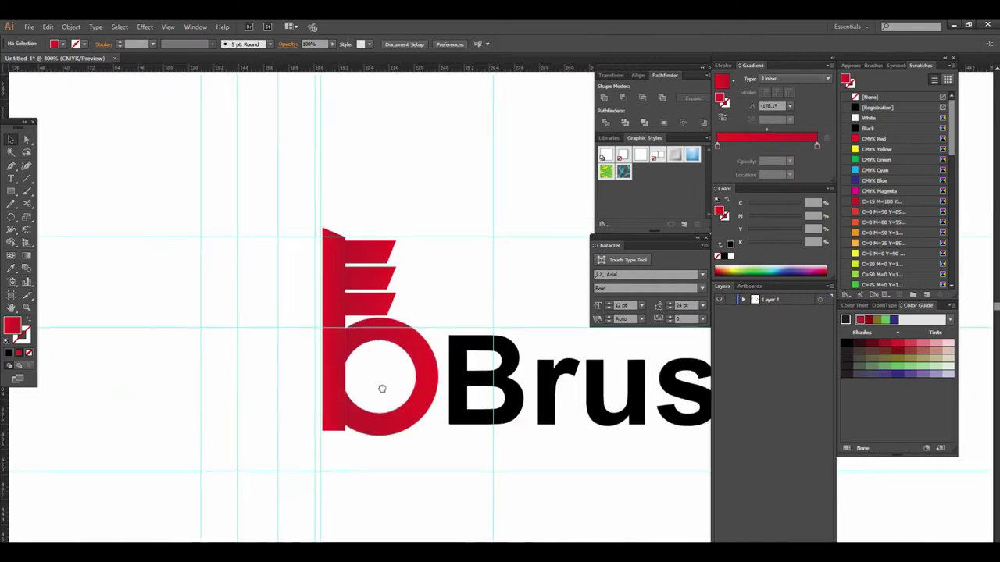
key("ctrl+minus")
left_click(458, 357)
left_click(464, 357, "alt")
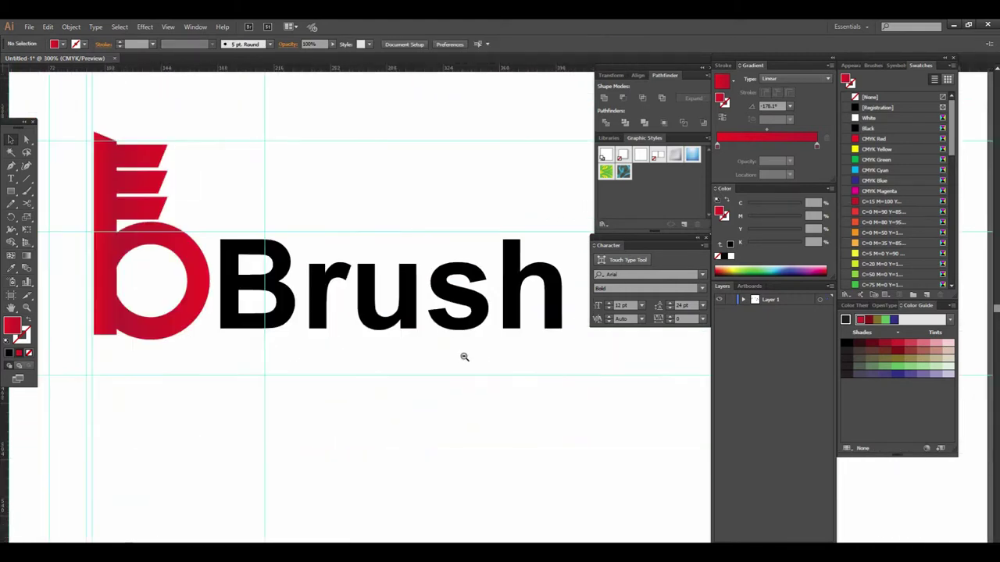
Duplicate the Brush text just below the original
key("ctrl+minus")
scroll(433, 391, "up", 5)
left_click_drag(371, 384, 370, 432)
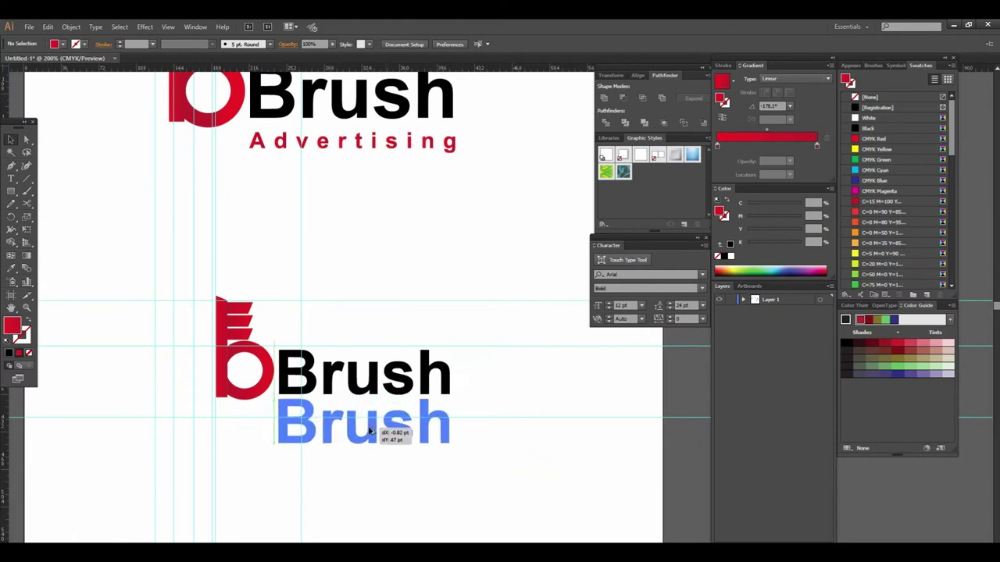
Change the copy to 'Advertising' and shrink it to about 23.84 pt under Brush
double_click(450, 422)
left_click_drag(450, 422, 190, 428)
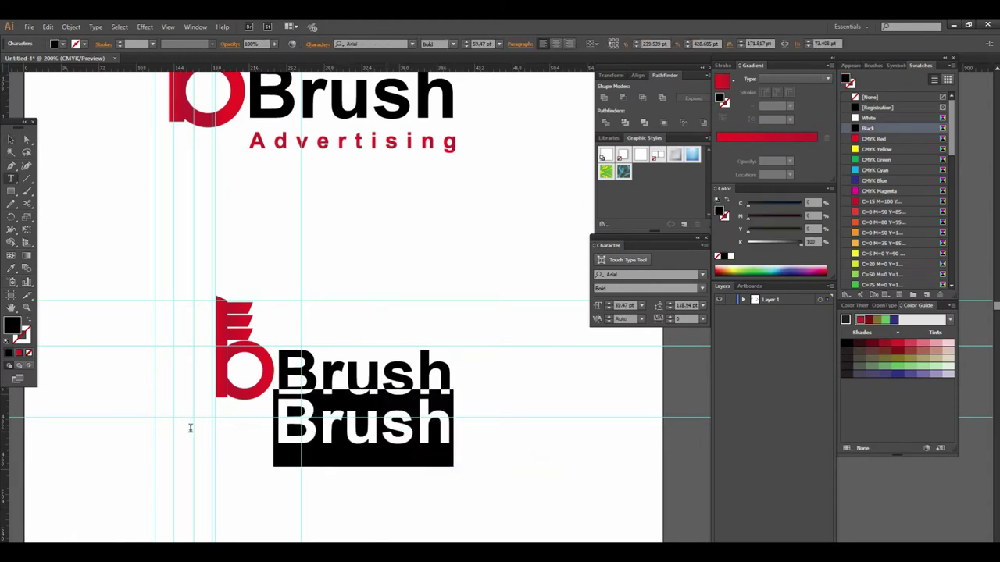
type("A")
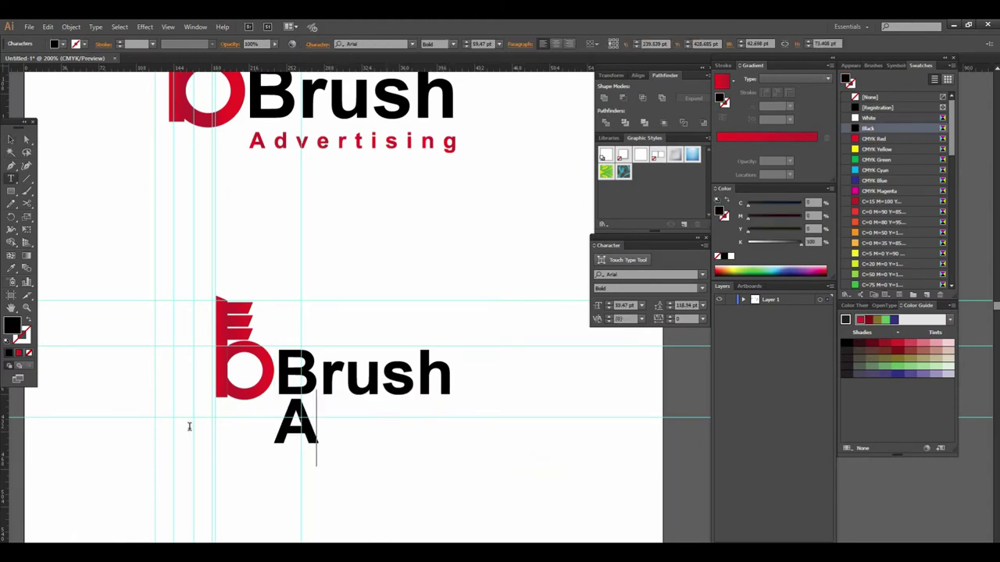
type("DVER")
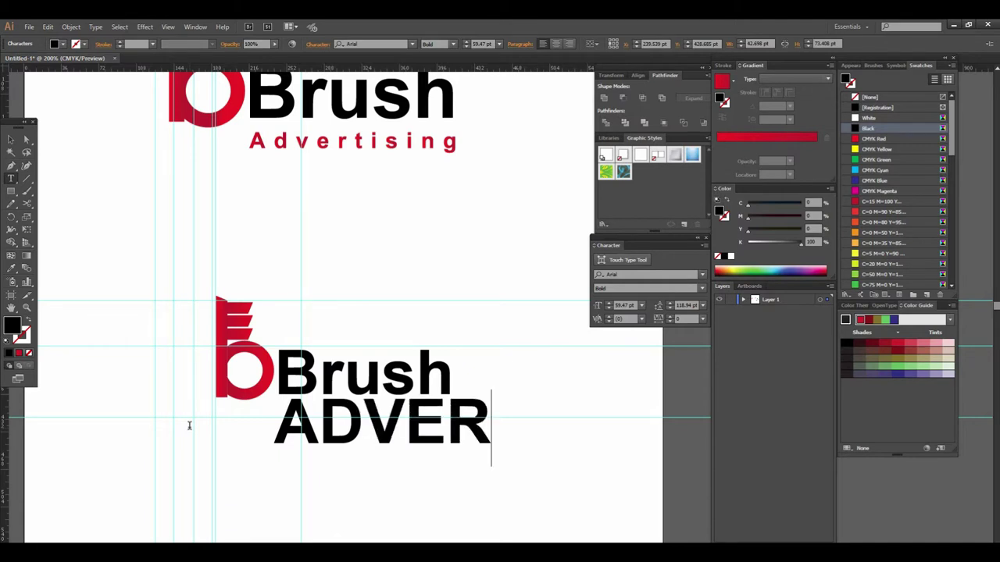
type("TISIN")
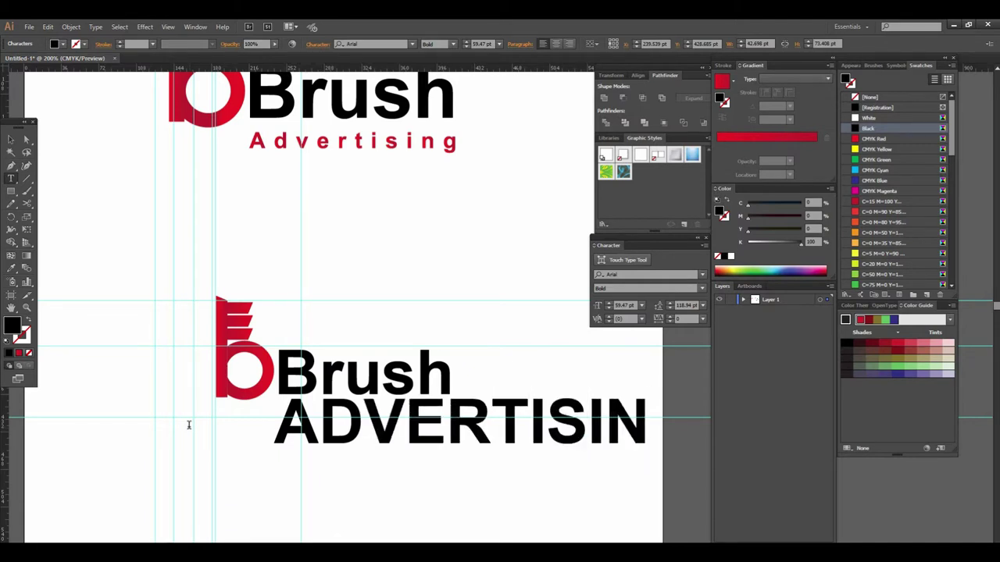
key("BackSpace")
key("BackSpace")
key("BackSpace")
key("BackSpace")
key("BackSpace")
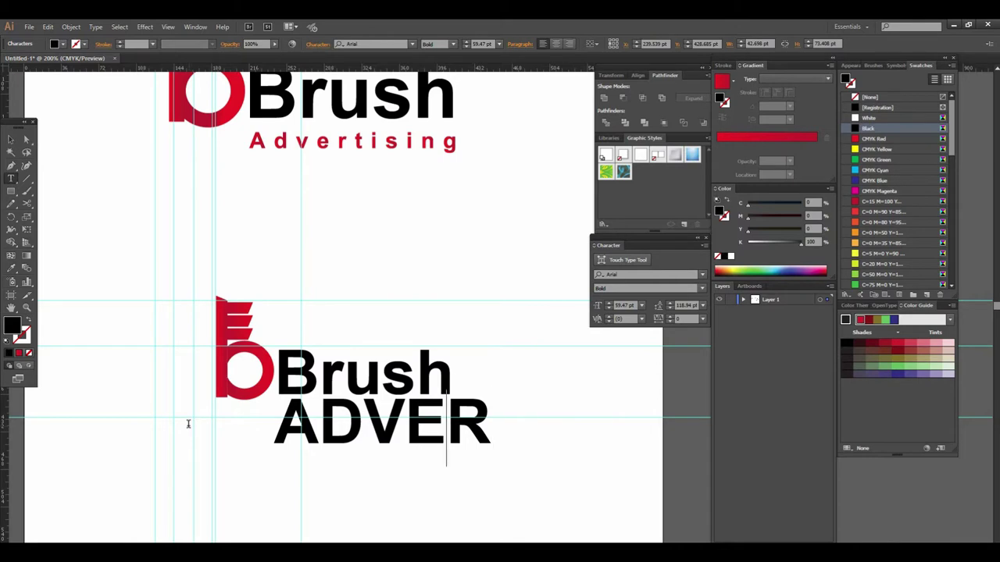
key("BackSpace")
key("BackSpace")
key("BackSpace")
key("BackSpace")
type("d")
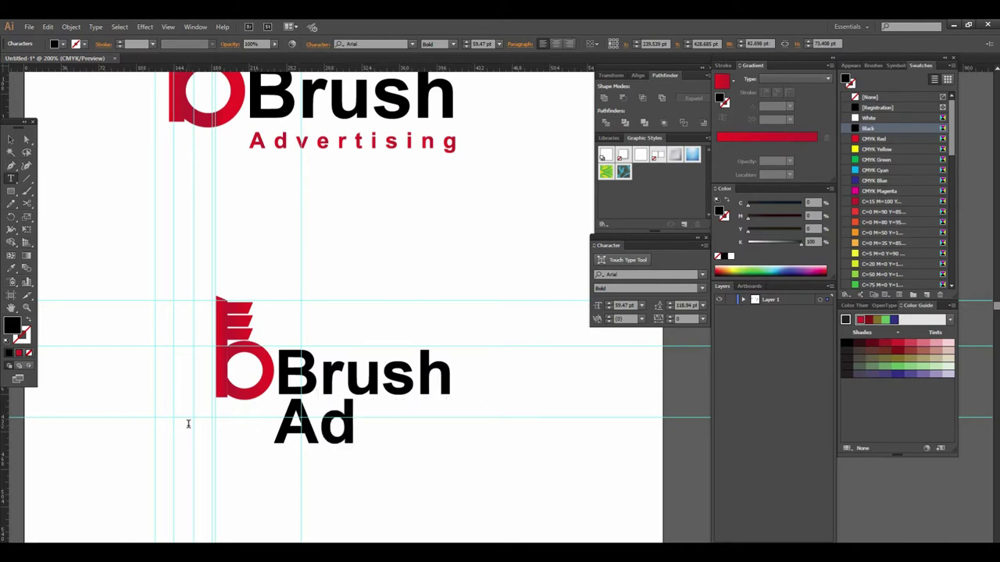
type("verti")
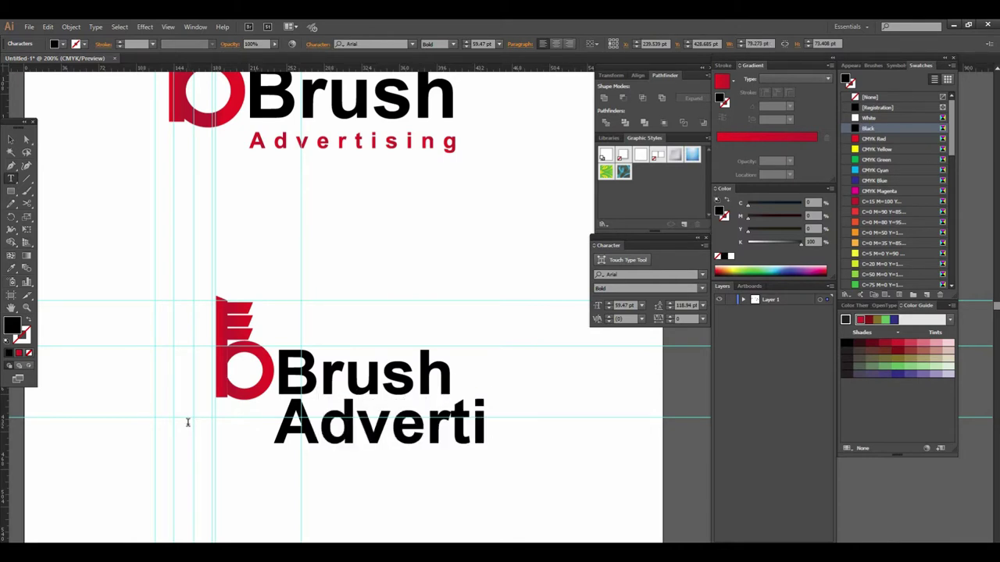
type("sin")
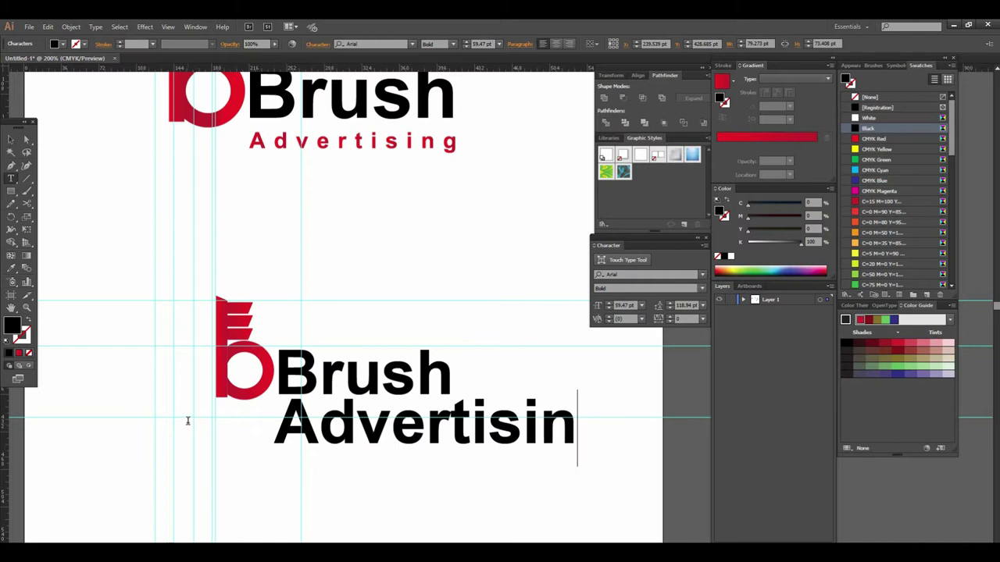
type("g")
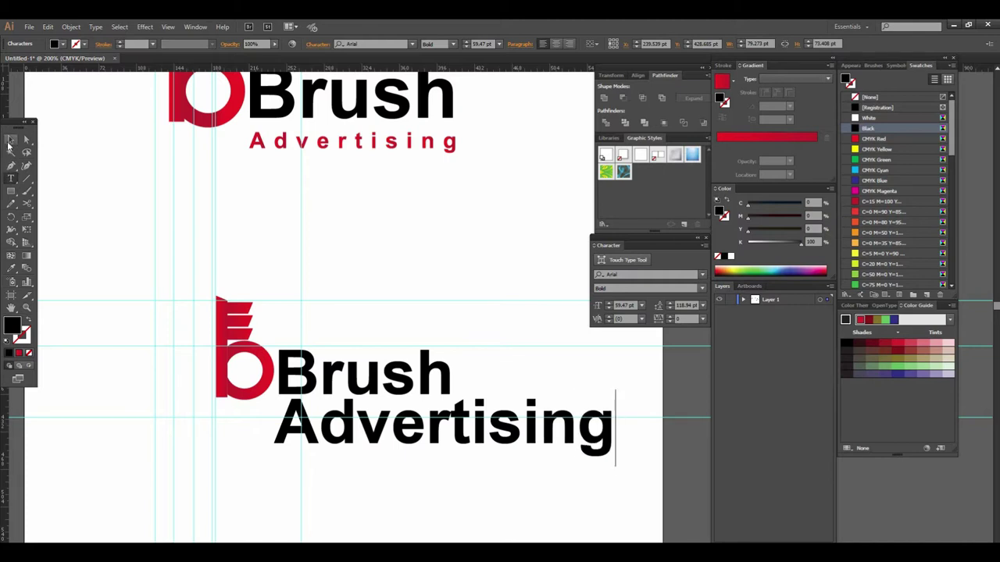
left_click(10, 141)
left_click_drag(617, 469, 381, 424)
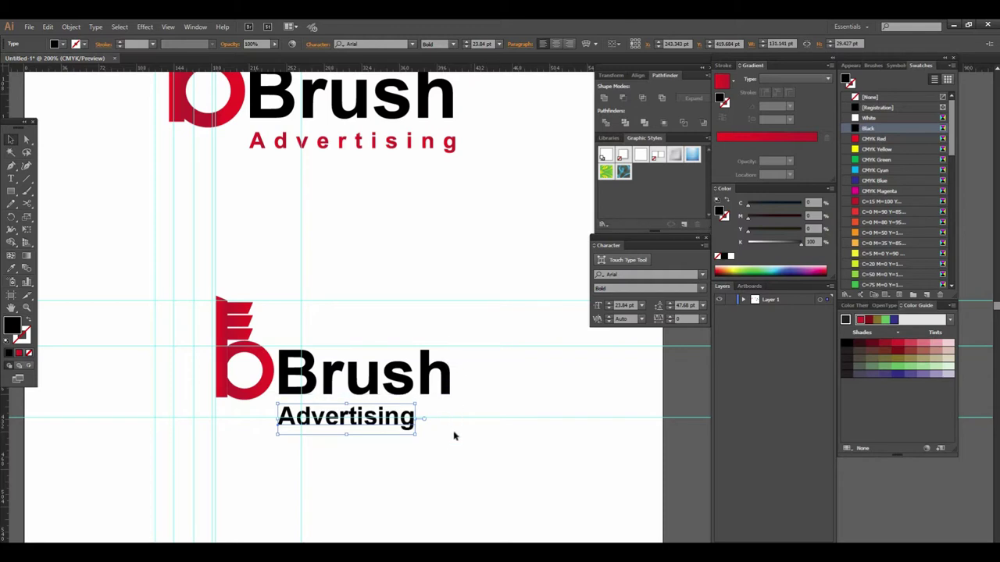
Add two vertical guides from the left ruler to mark Advertising's alignment
left_click_drag(8, 430, 449, 412)
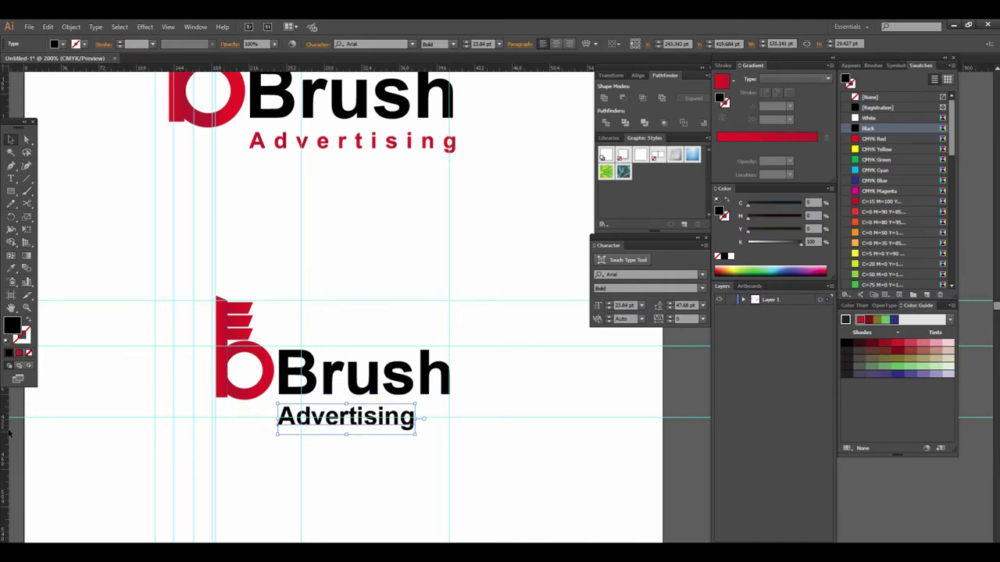
left_click_drag(8, 426, 278, 418)
left_click(437, 429)
Try stretching Advertising wider to match Brush, then undo the stretch
key("ctrl+plus")
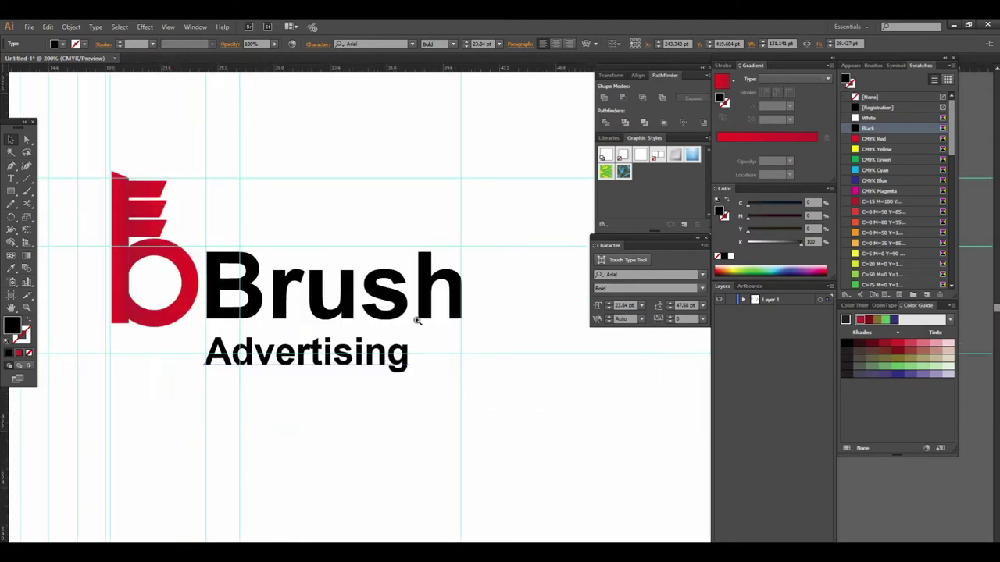
left_click_drag(414, 319, 305, 346)
left_click(356, 385)
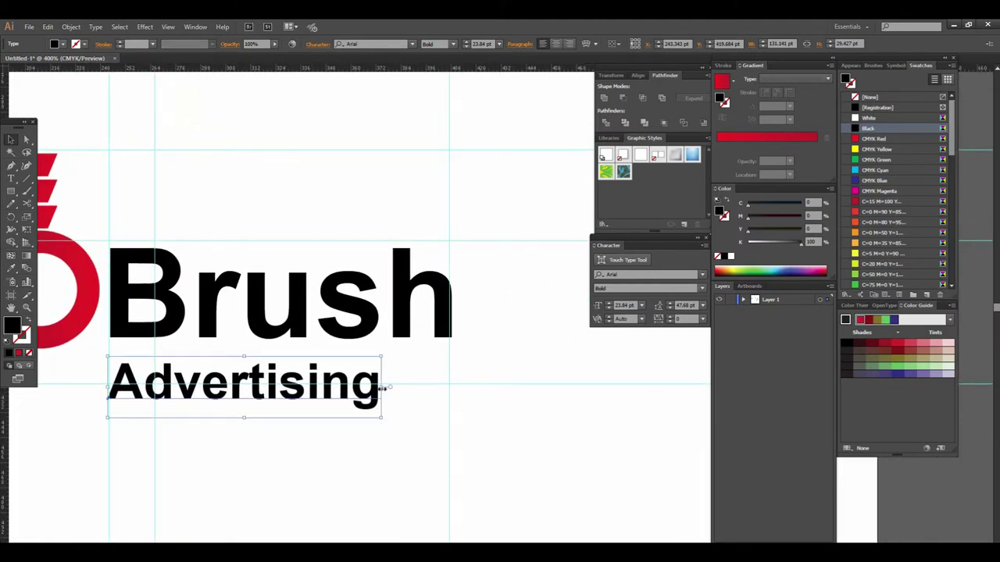
left_click_drag(382, 387, 452, 387)
left_click(506, 438)
left_click(222, 390)
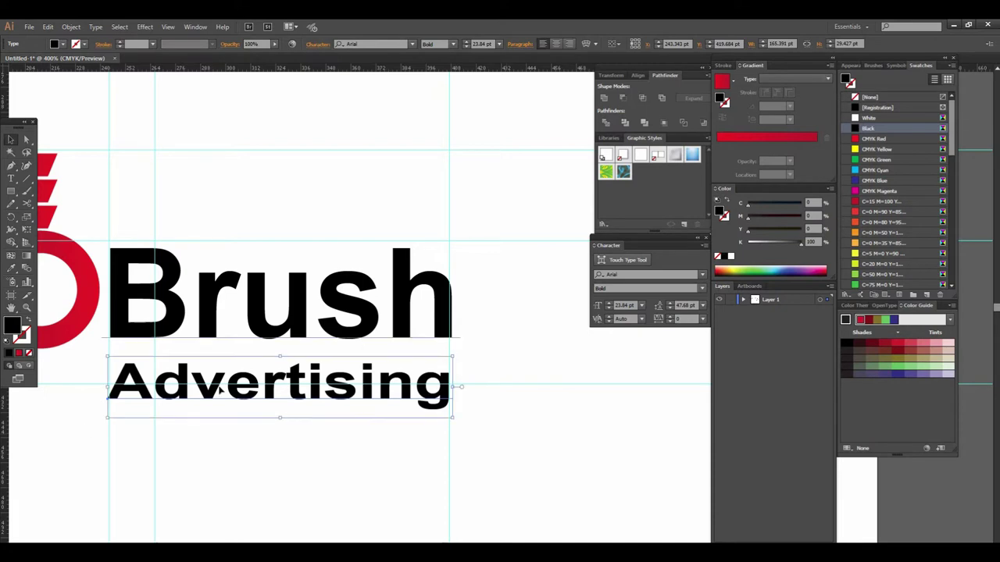
left_click(315, 487)
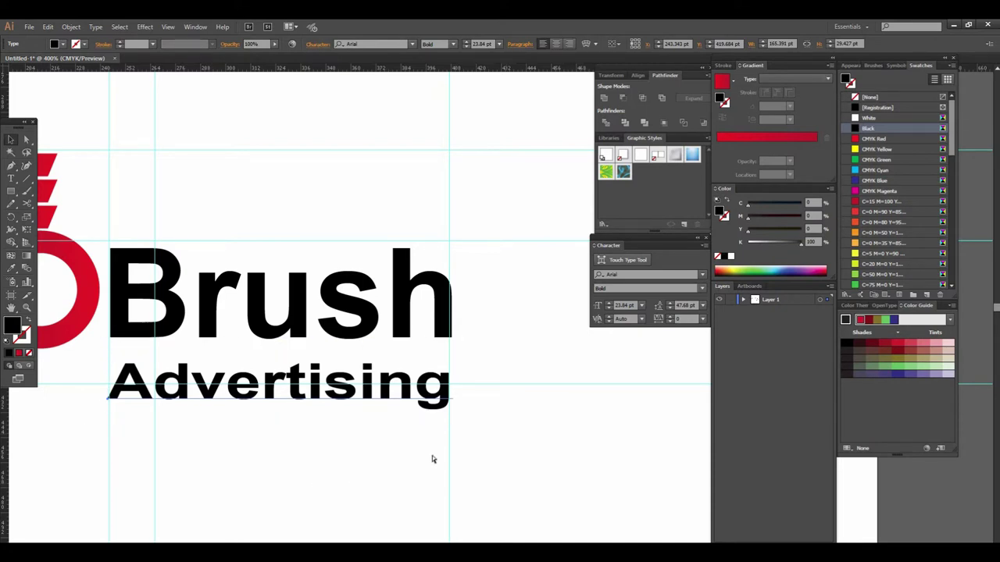
key("ctrl+z")
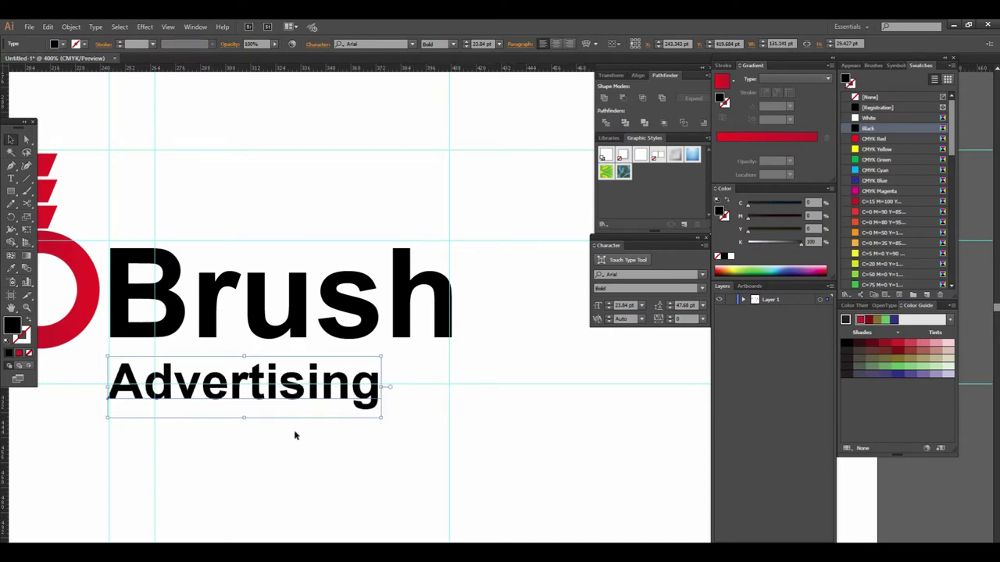
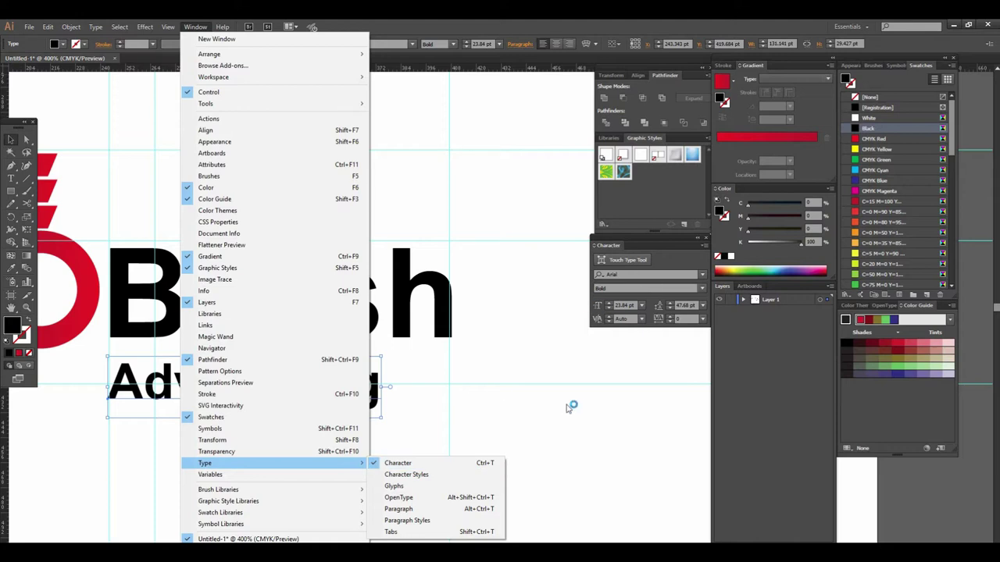
Raise the Advertising text's tracking until the line nearly spans Brush's width
left_click(611, 383)
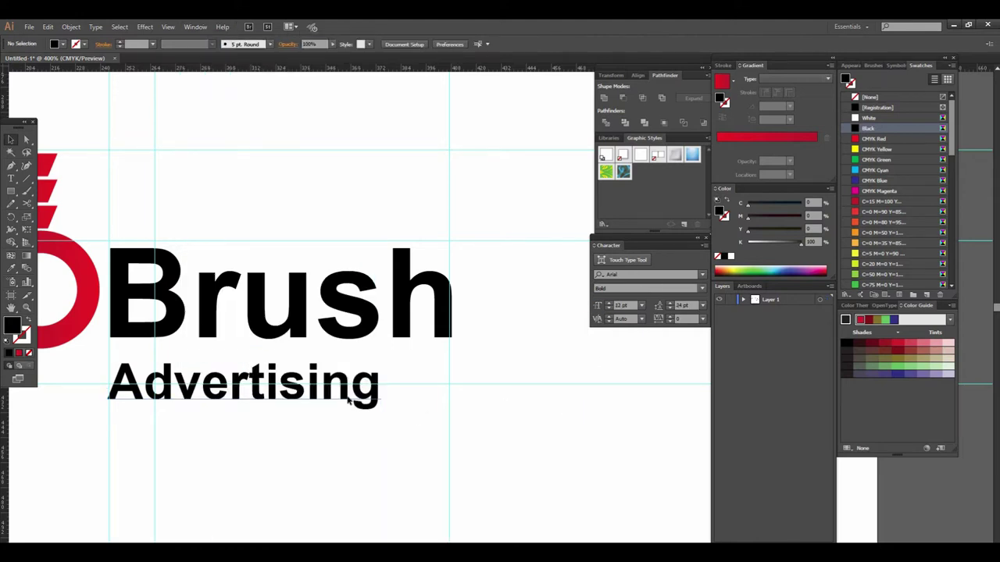
left_click(371, 386)
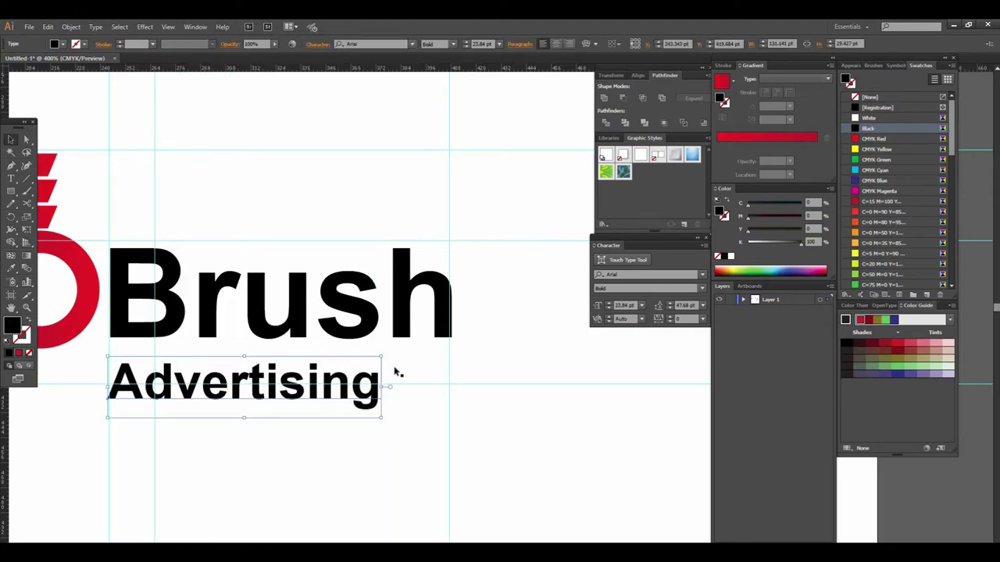
left_click(669, 319)
left_click(670, 319)
left_click(669, 318)
left_click(669, 319)
left_click(670, 318)
left_click(669, 318)
left_click(669, 318)
left_click(669, 319)
left_click(670, 319)
left_click(669, 318)
left_click(669, 319)
left_click(669, 318)
left_click(670, 319)
left_click(669, 319)
left_click(669, 319)
left_click(669, 319)
left_click(669, 318)
left_click(669, 318)
left_click(670, 318)
left_click(670, 319)
left_click(669, 319)
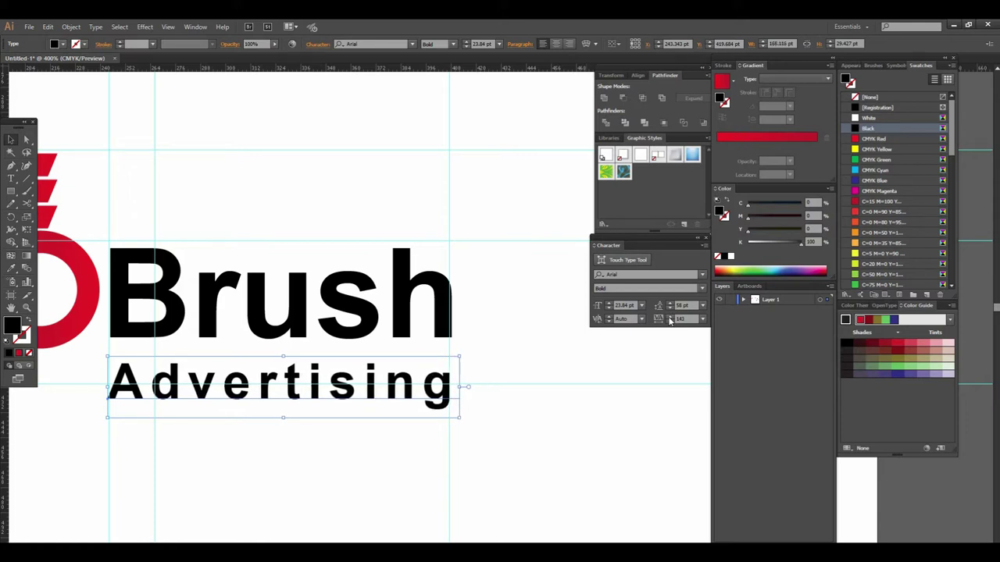
Convert the Advertising text into outlines
scroll(475, 455, "left", 5)
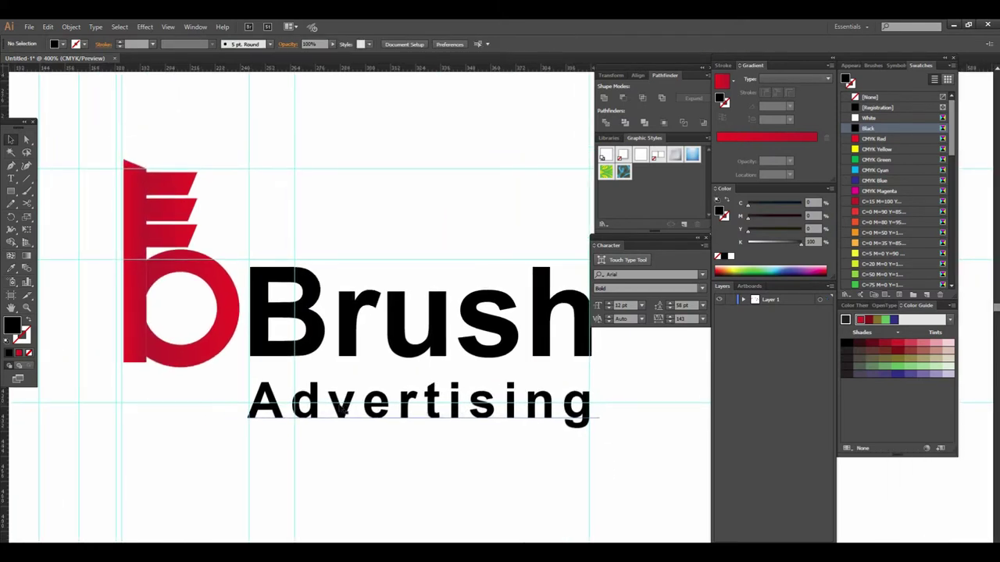
left_click(231, 322)
left_click(12, 139)
left_click(348, 395)
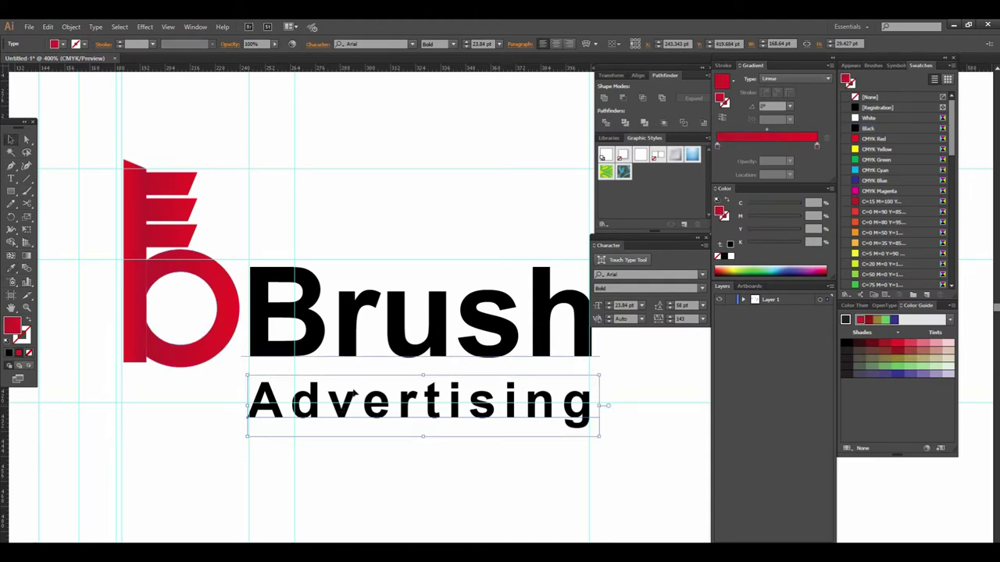
right_click(357, 394)
left_click(397, 464)
Fill the Advertising outlines with the b icon's red gradient using the Eyedropper
key("i")
left_click(211, 338)
left_click(12, 139)
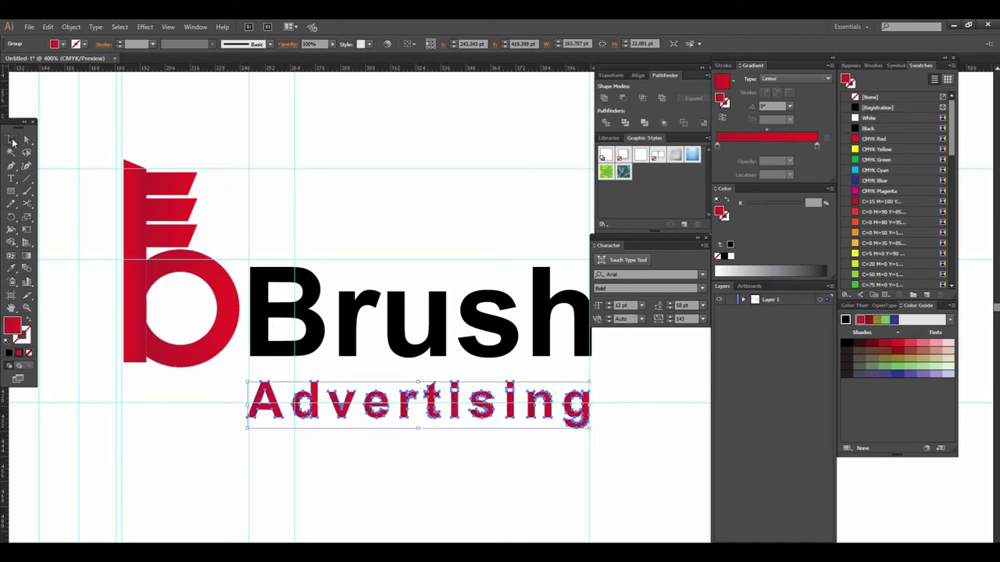
left_click(411, 466)
Zoom and pan across the canvas to bring the QTECH logo artboard into view
left_click_drag(506, 366, 475, 404)
key("ctrl+minus")
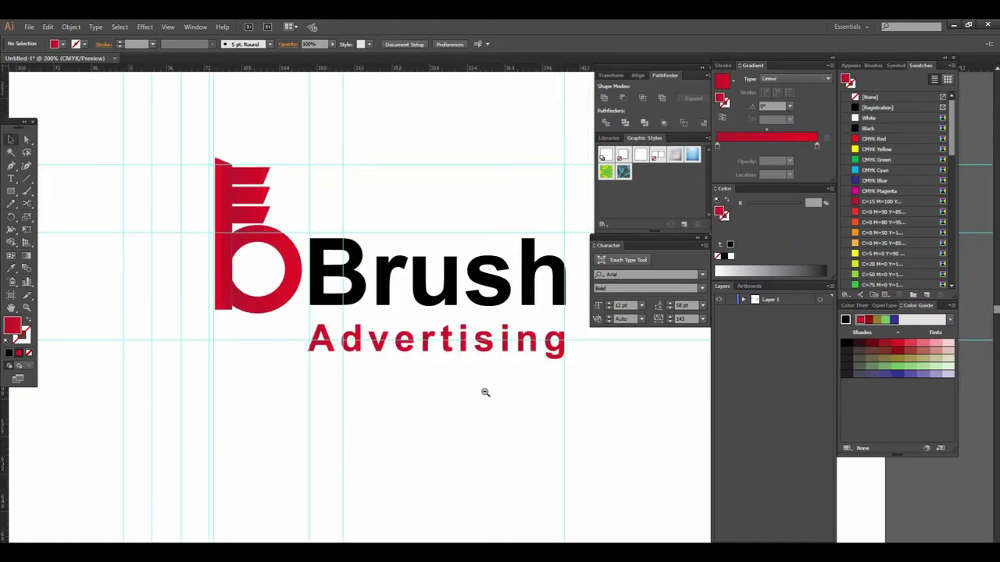
key("ctrl+minus")
key("ctrl+minus")
scroll(430, 411, "up", 3)
scroll(496, 399, "up", 2)
scroll(495, 399, "left", 1)
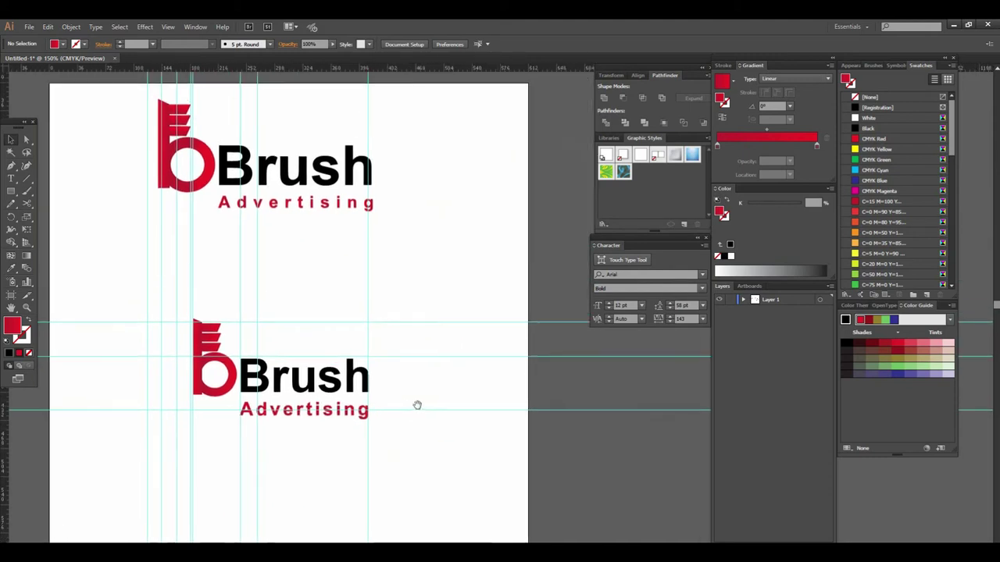
scroll(468, 406, "left", 1)
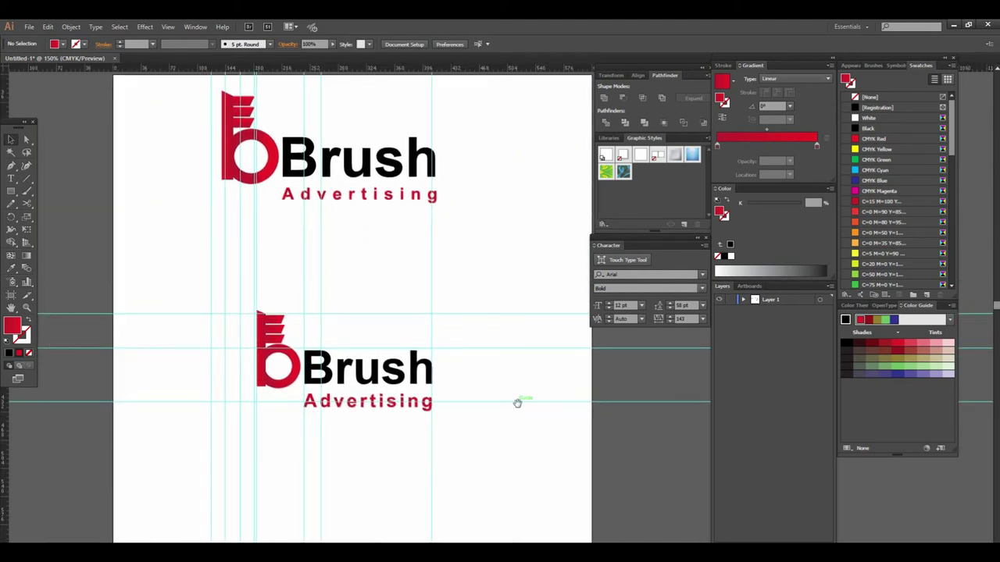
scroll(495, 405, "right", 3)
scroll(461, 383, "left", 3)
key("ctrl+plus")
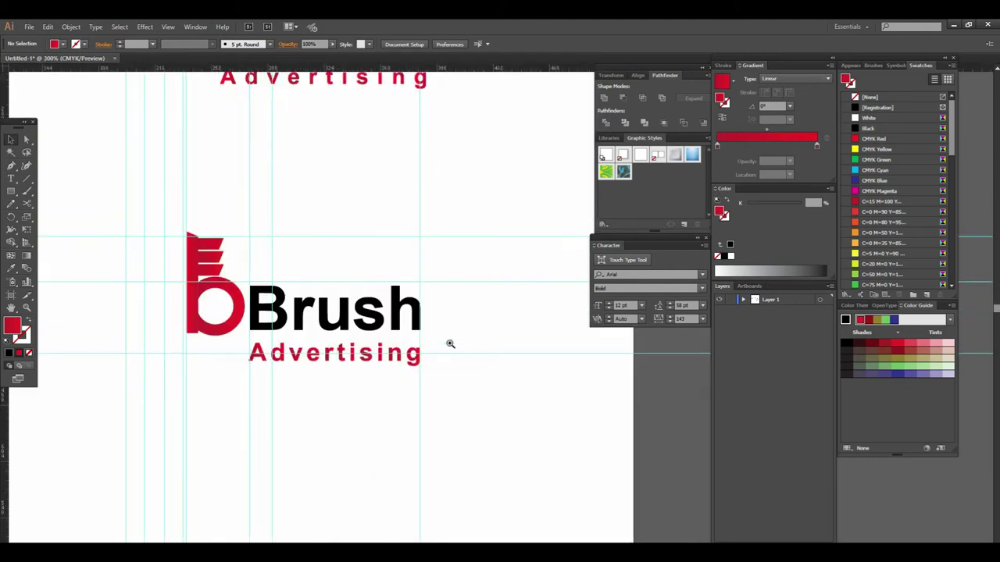
key("ctrl+plus")
scroll(488, 418, "up", 2)
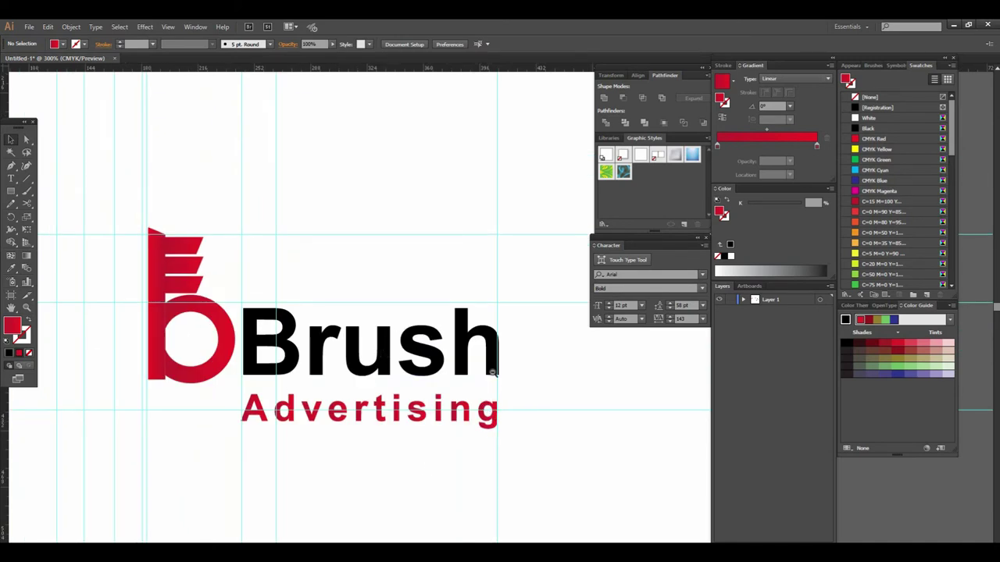
key("ctrl+minus")
key("ctrl+minus")
scroll(482, 374, "right", 5)
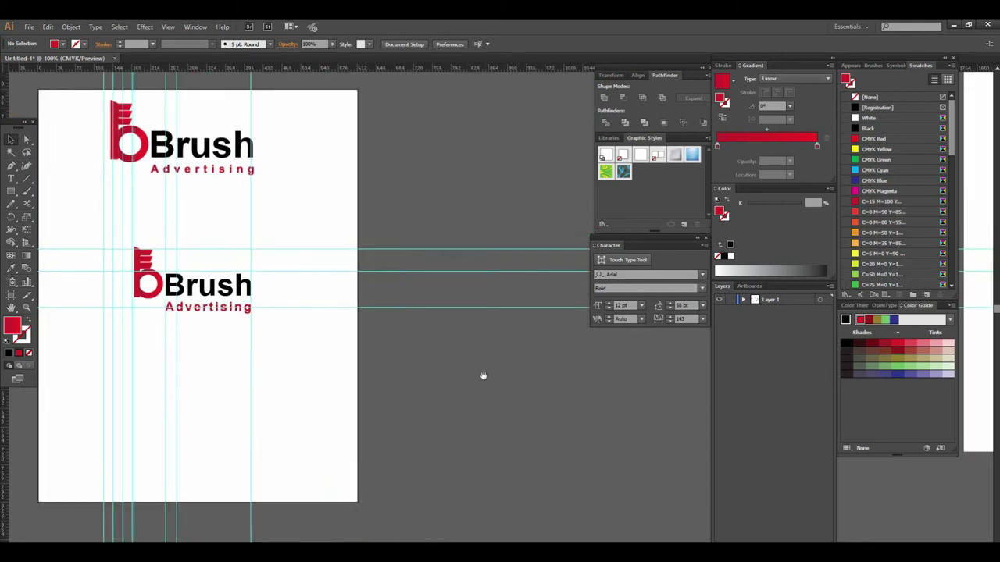
scroll(501, 392, "right", 5)
scroll(501, 392, "right", 4)
scroll(397, 384, "right", 3)
scroll(357, 366, "right", 2)
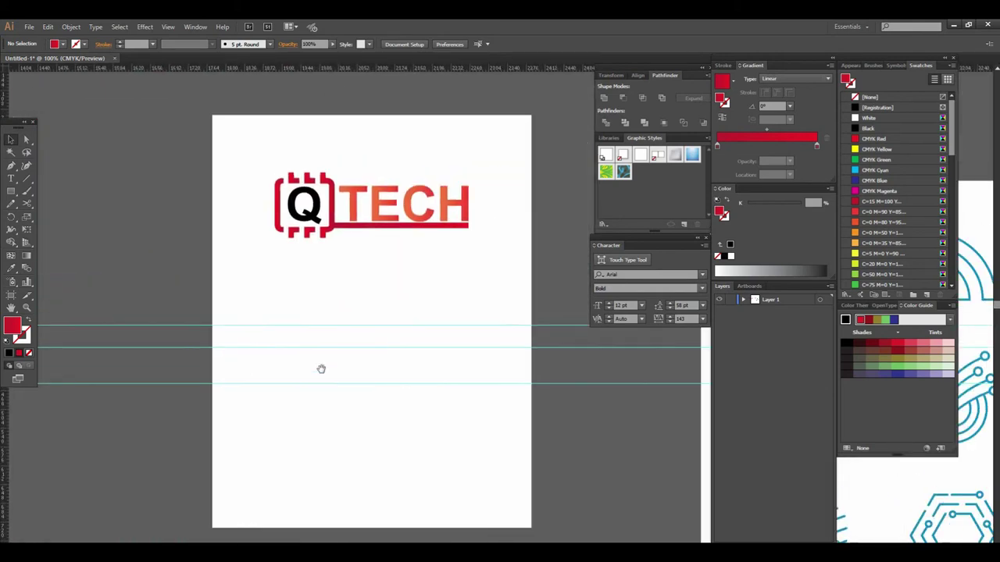
left_click(470, 307)
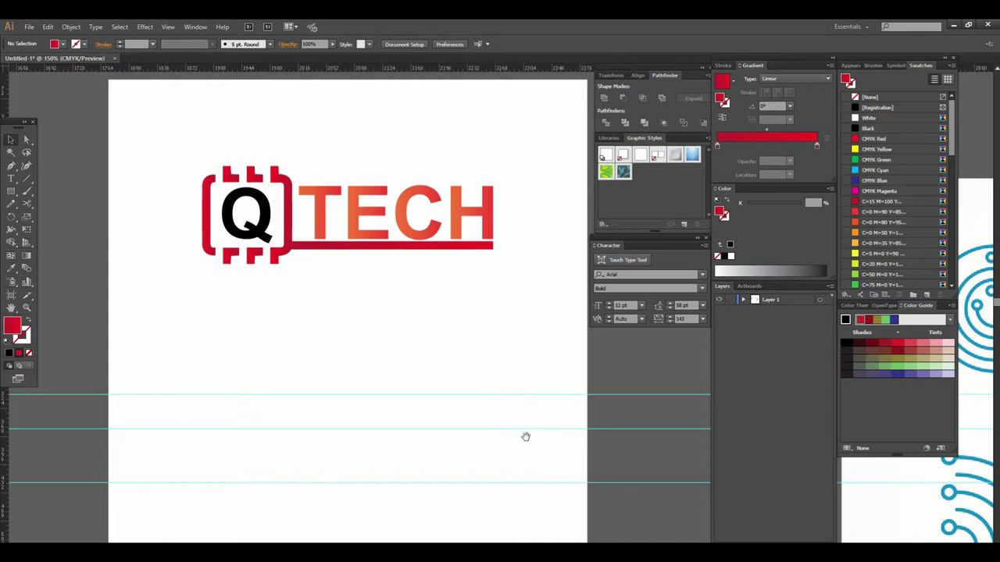
scroll(529, 408, "right", 1)
scroll(529, 408, "down", 2)
scroll(540, 438, "up", 1)
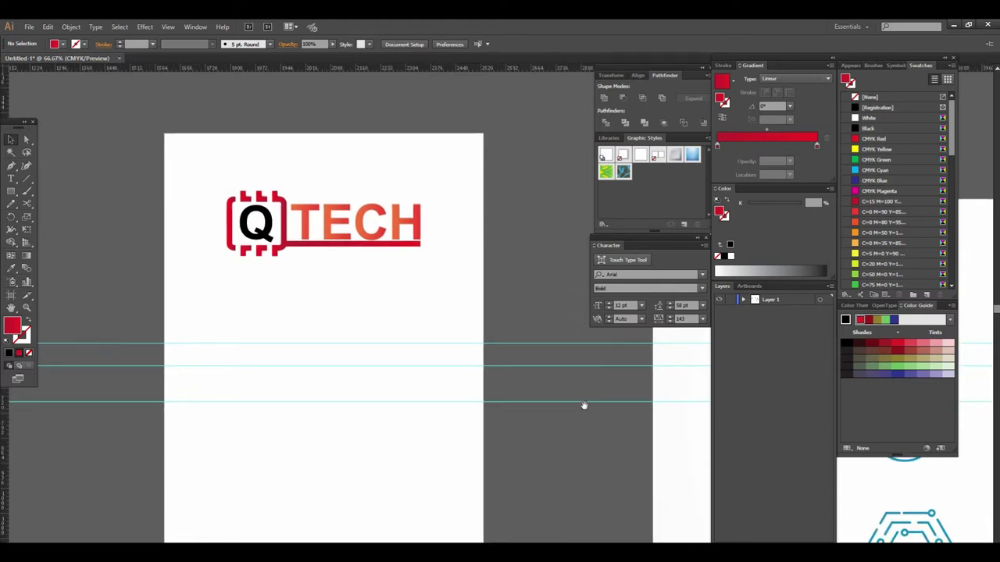
scroll(547, 403, "down", 1)
scroll(484, 407, "right", 3)
scroll(445, 412, "down", 2)
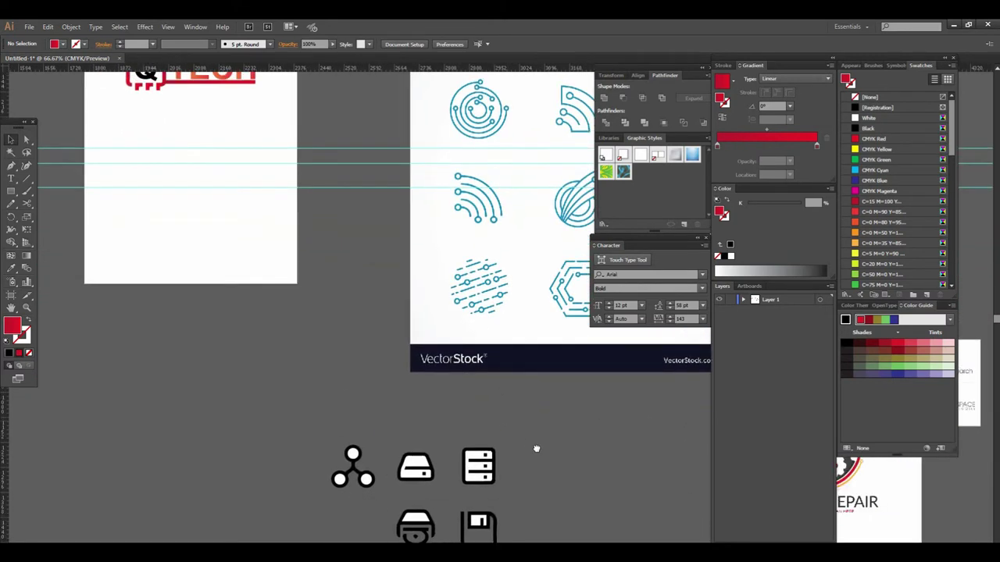
scroll(531, 437, "left", 1)
scroll(414, 484, "down", 1)
scroll(414, 484, "up", 1)
scroll(410, 411, "right", 3)
scroll(411, 411, "down", 2)
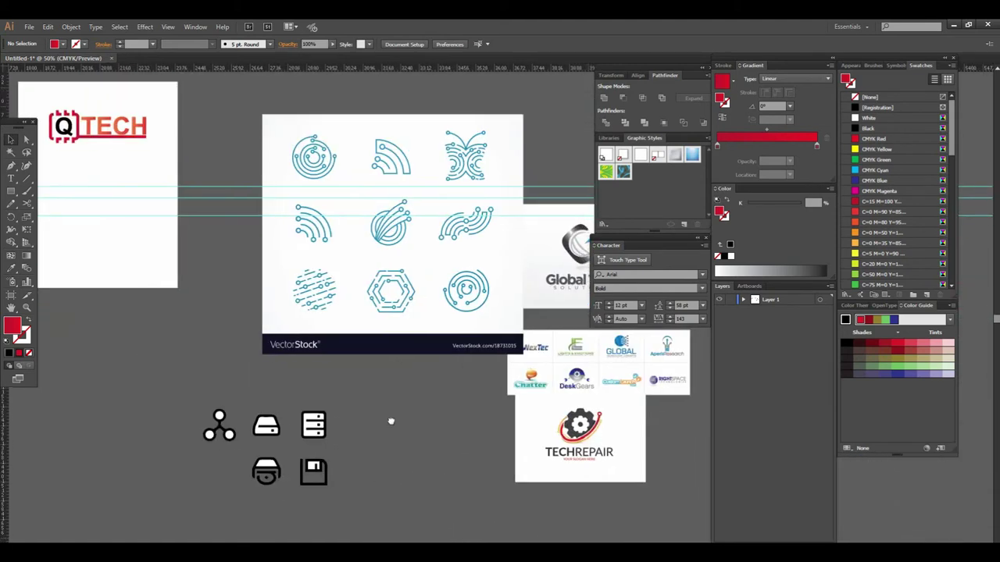
scroll(411, 411, "right", 2)
scroll(477, 443, "left", 2)
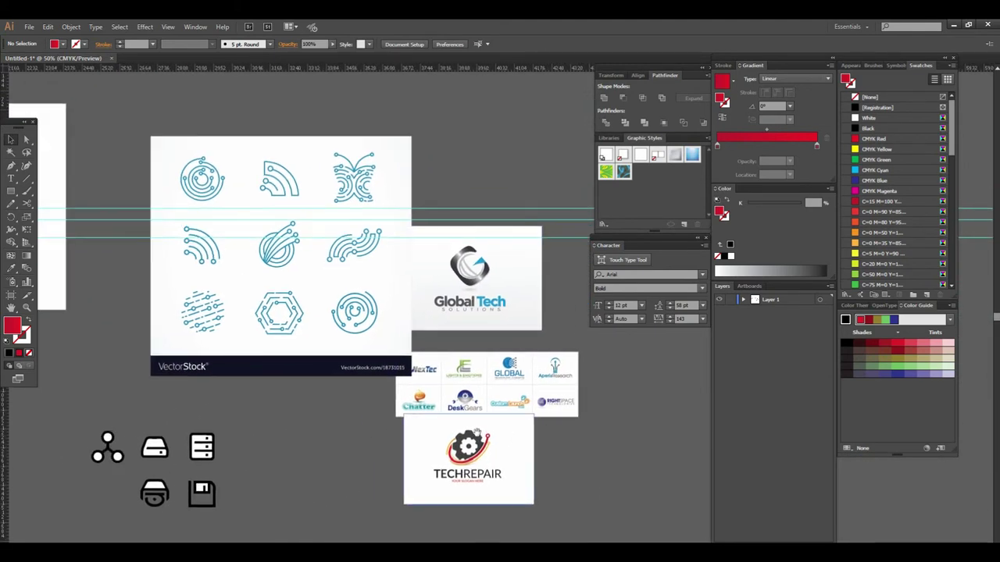
scroll(380, 426, "left", 5)
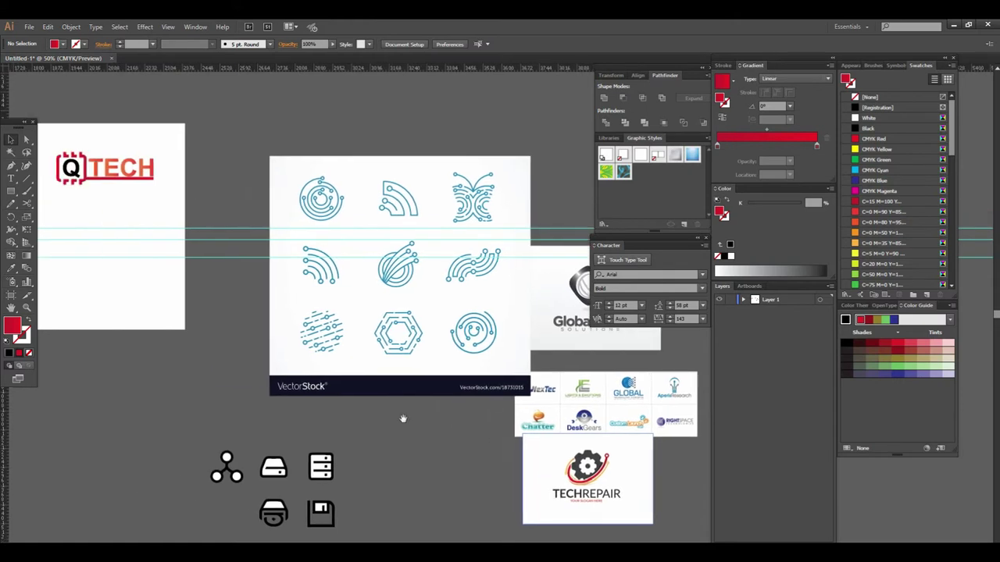
scroll(462, 430, "up", 3)
scroll(482, 437, "left", 5)
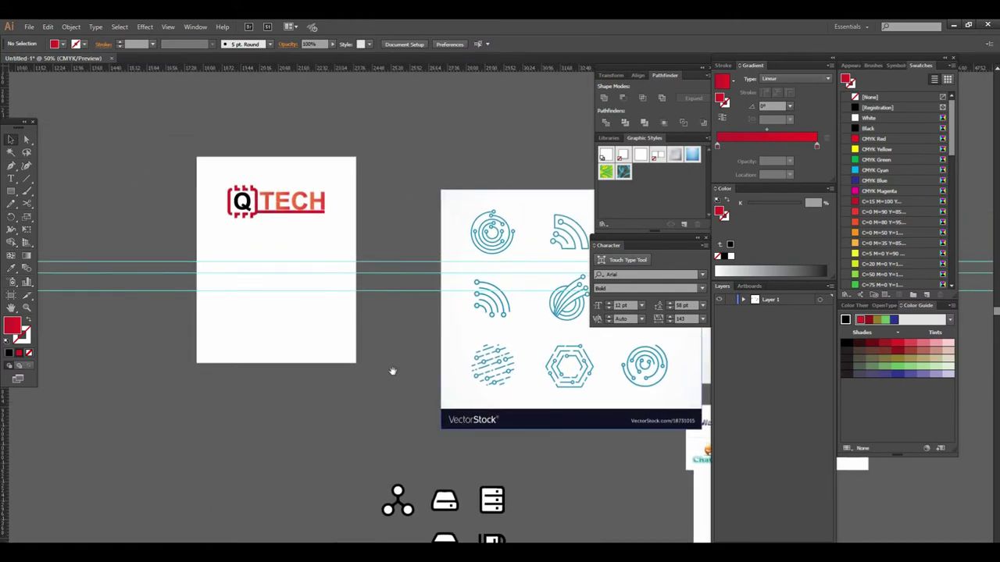
scroll(413, 415, "left", 3)
scroll(452, 333, "up", 1)
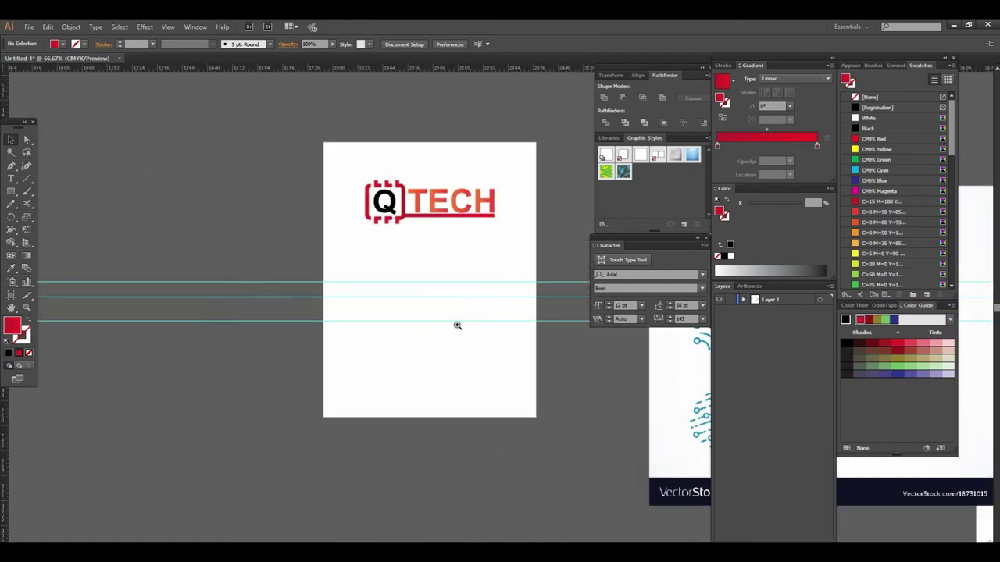
scroll(457, 325, "up", 1)
scroll(382, 328, "right", 3)
scroll(354, 319, "up", 2)
scroll(406, 325, "up", 1)
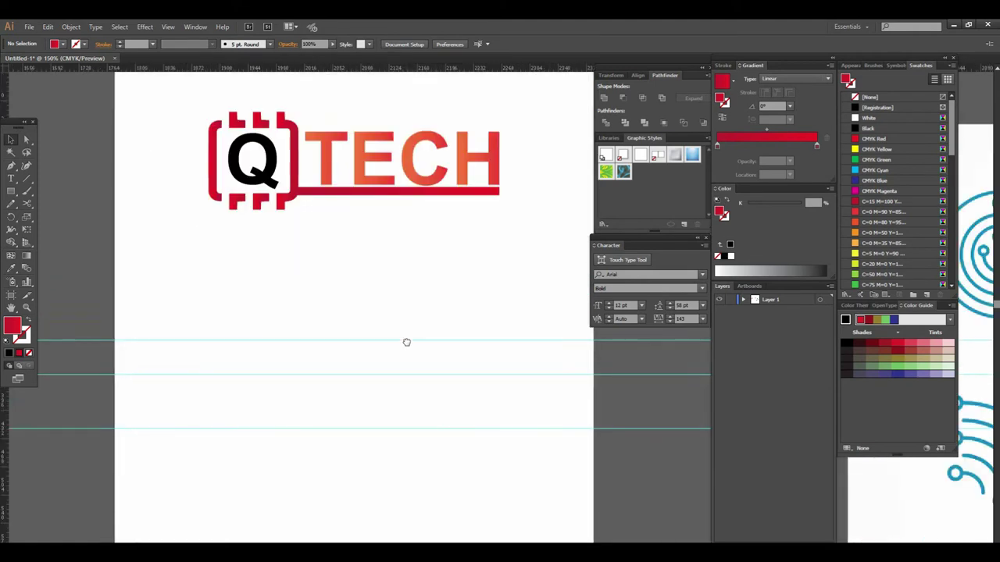
scroll(411, 315, "up", 3)
scroll(507, 414, "right", 1)
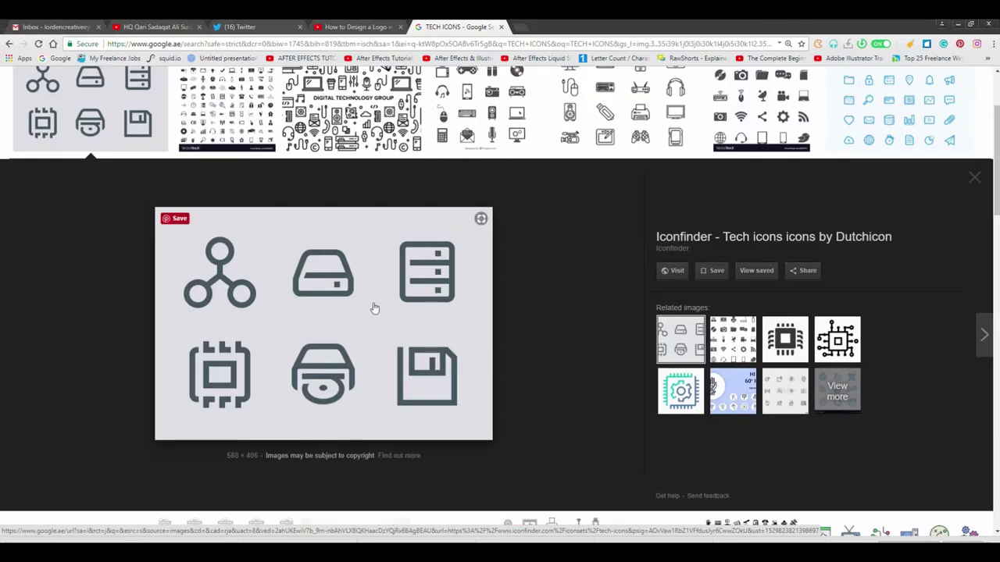
Save the grey tech icons image to the Desktop as tech-icons.png
scroll(423, 313, "up", 2)
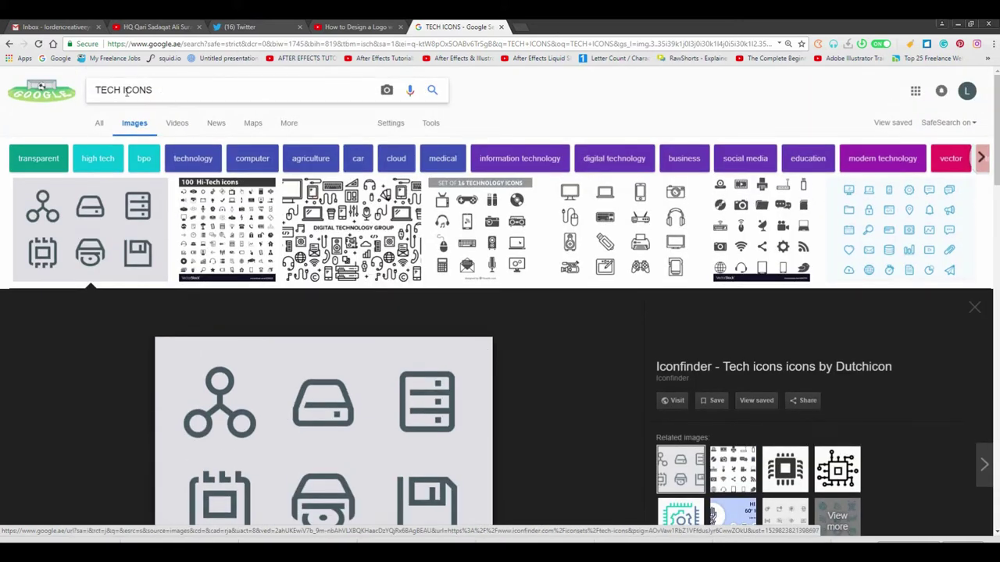
scroll(336, 234, "down", 2)
scroll(336, 190, "down", 3)
right_click(336, 190)
left_click(378, 287)
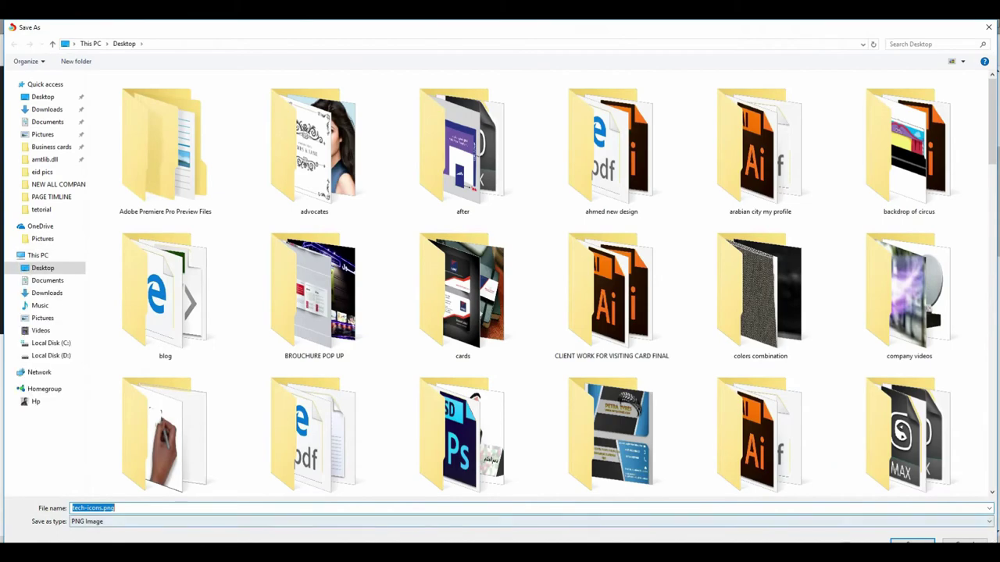
key("Return")
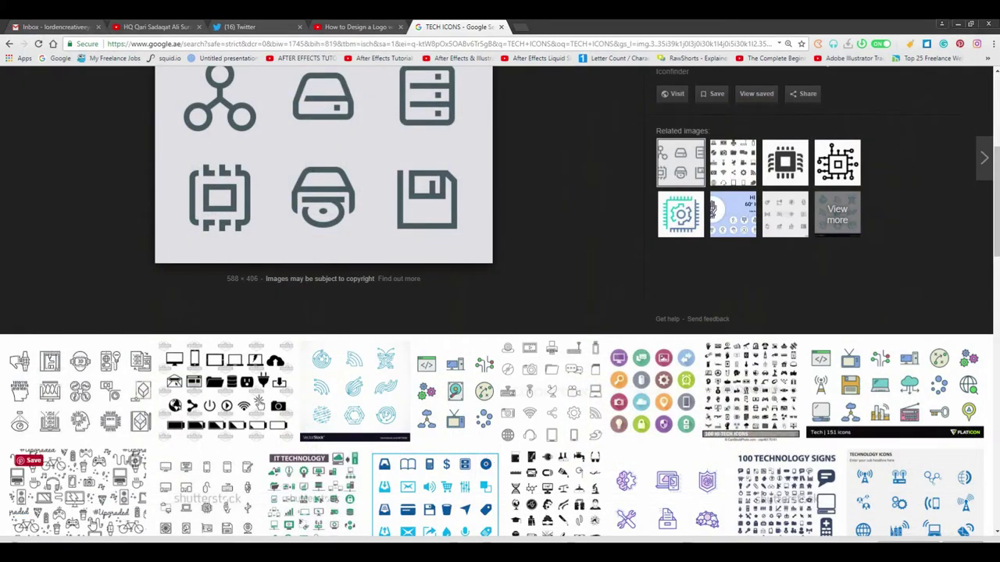
Show tech-icons.png in its folder and drag it into the logo document
right_click(99, 532)
left_click(137, 516)
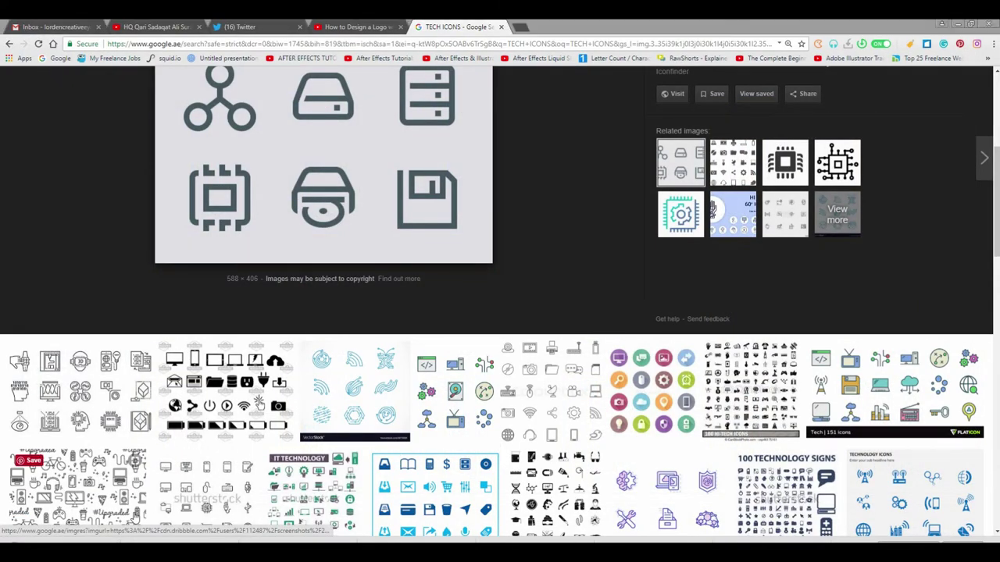
mouse_move(574, 359)
left_mouse_down()
mouse_move(402, 520)
mouse_move(469, 395)
left_mouse_up()
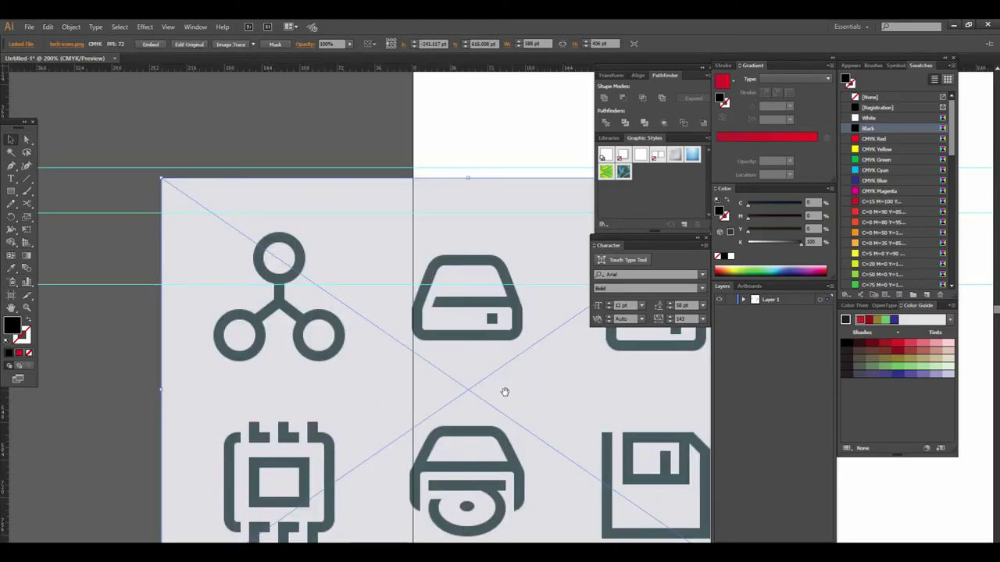
Move the placed tech-icons image away from the logo and zoom in on it
key("ctrl+minus")
key("ctrl+minus")
key("ctrl+minus")
scroll(375, 332, "up", 2)
left_click_drag(376, 332, 400, 458)
scroll(328, 313, "down", 3)
left_click_drag(326, 289, 329, 342)
key("ctrl+plus")
scroll(484, 342, "left", 2)
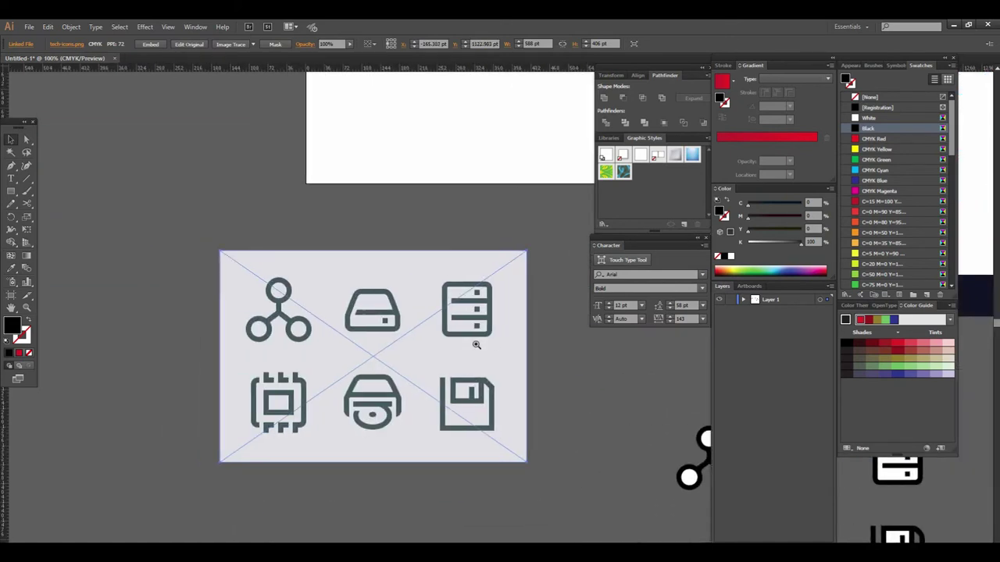
key("ctrl+plus")
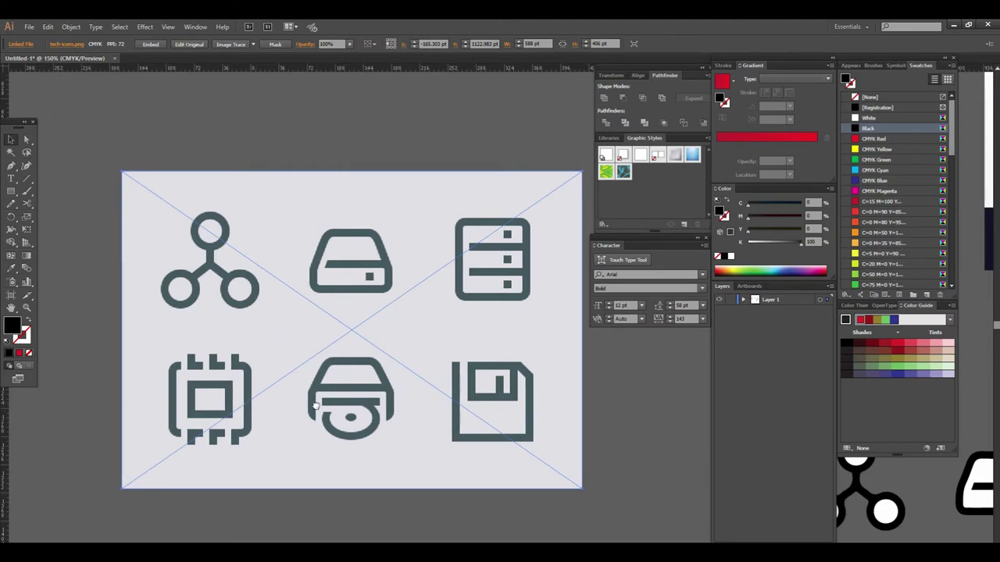
scroll(199, 172, "left", 2)
Image Trace the icons and expand the tracing into vector paths
left_click(235, 44)
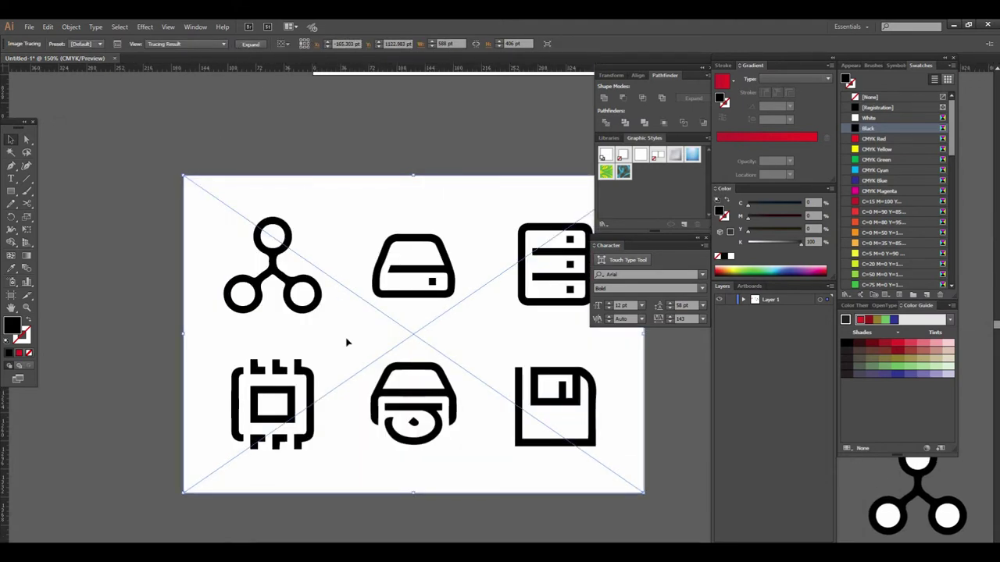
right_click(348, 342)
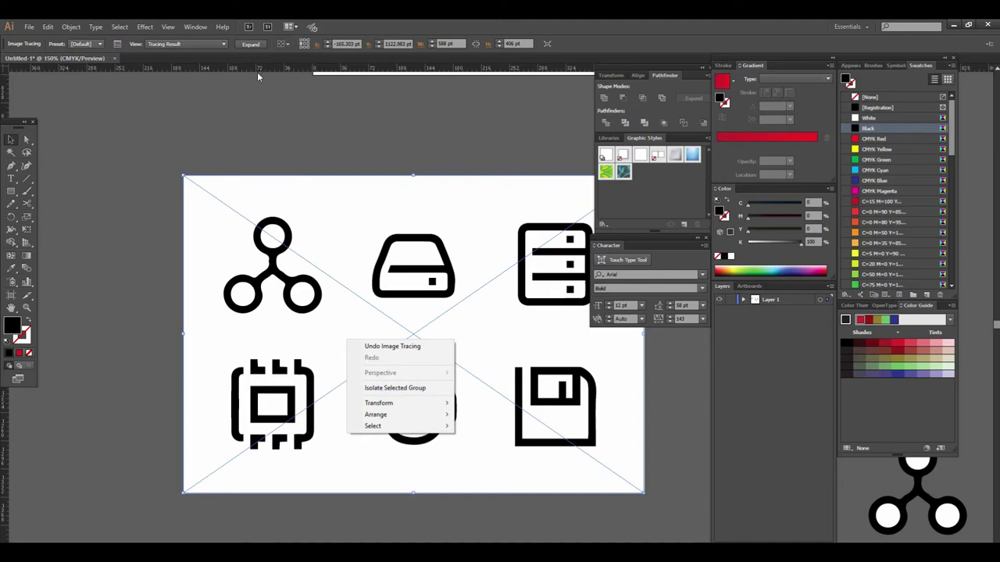
left_click(250, 45)
right_click(345, 265)
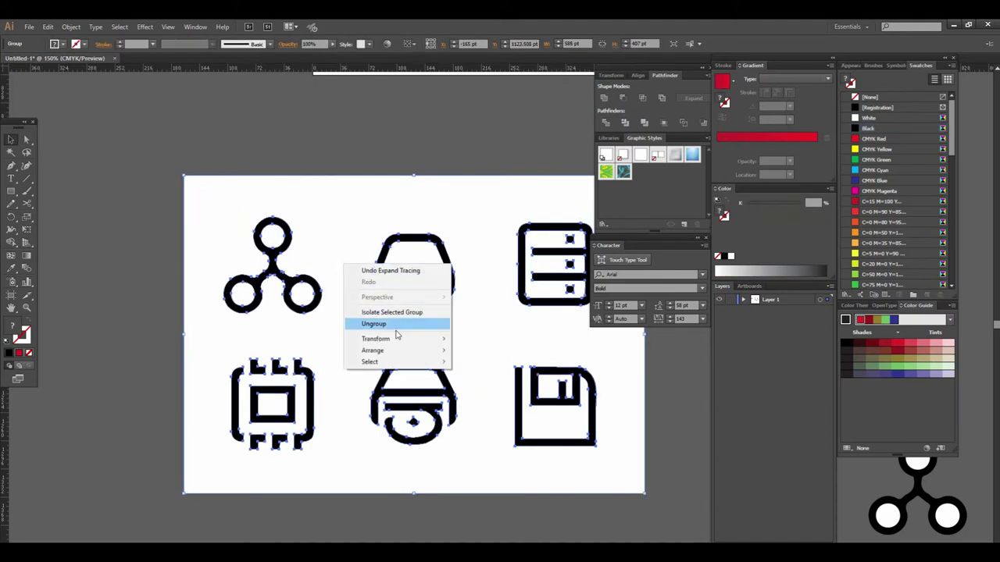
Ungroup the traced icons and delete the white background and the chip's white fill
left_click(396, 328)
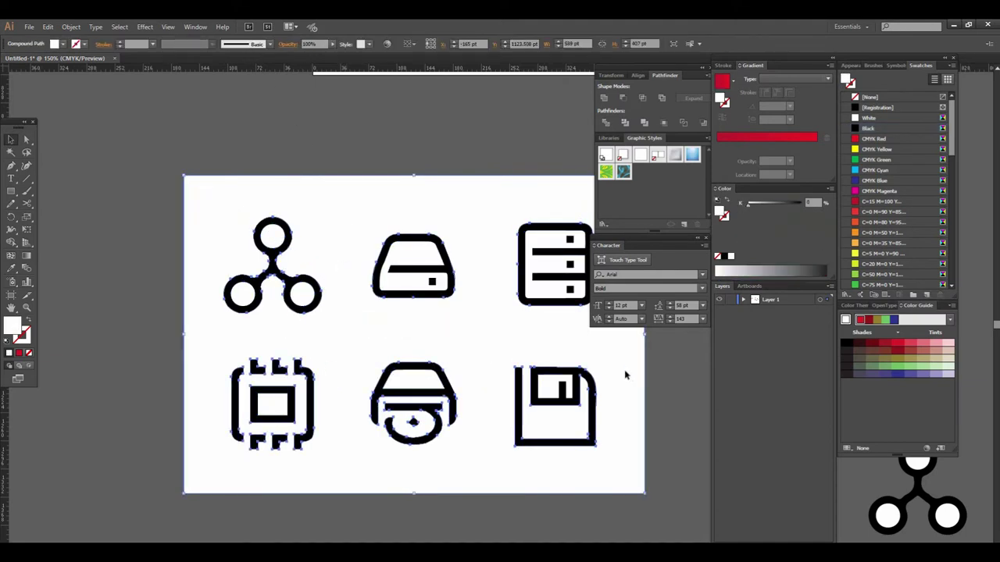
key("Delete")
left_click(282, 405)
key("Delete")
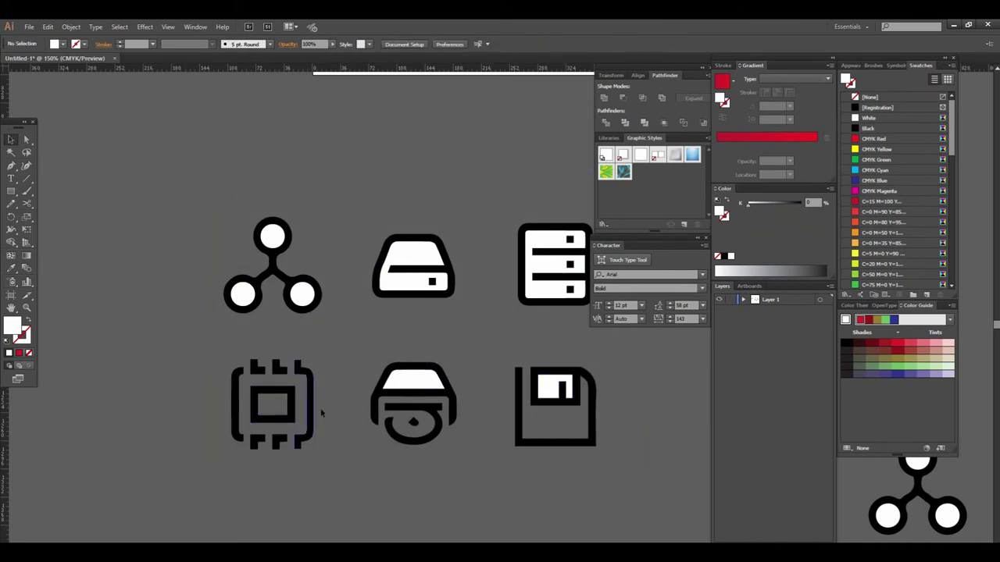
Select all the chip icon's parts and group them with Ctrl+G
left_click(291, 404)
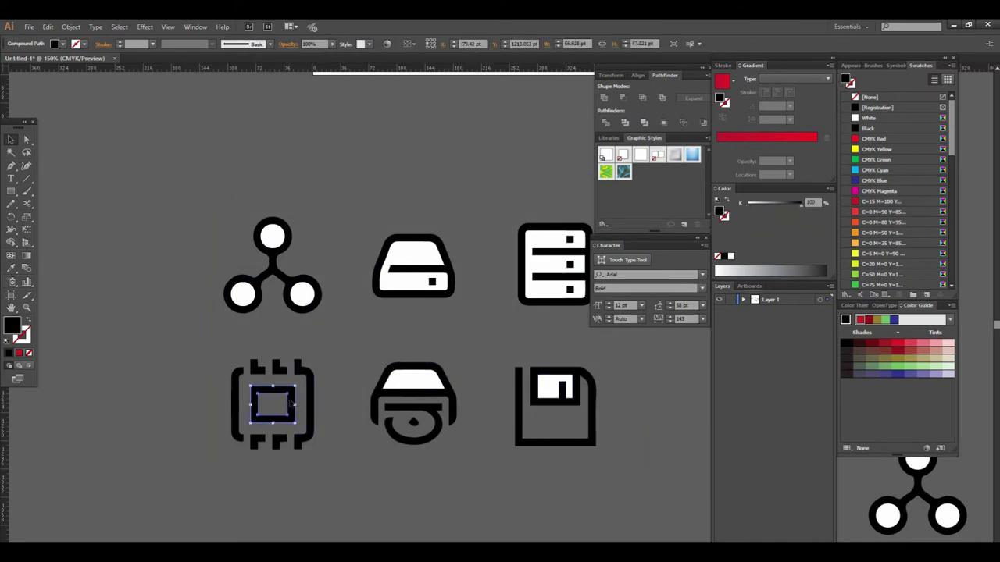
left_click_drag(201, 350, 340, 474)
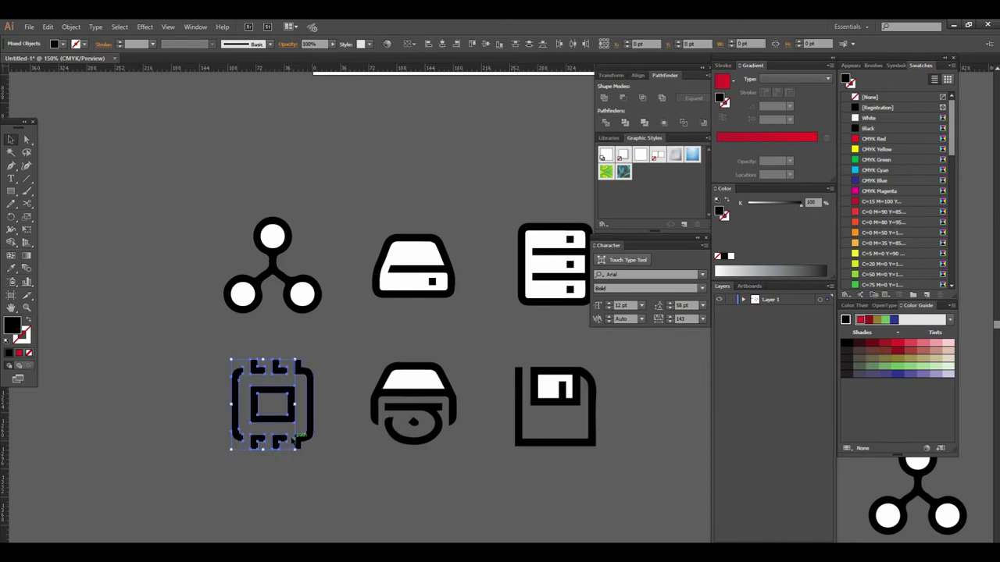
key("ctrl+g")
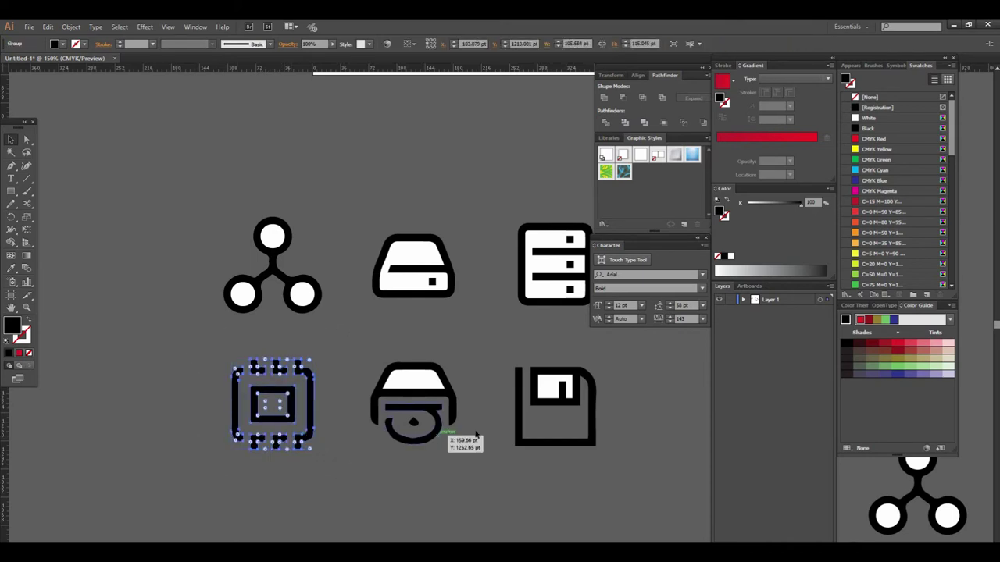
key("ctrl+minus")
key("ctrl+minus")
scroll(367, 352, "up", 5)
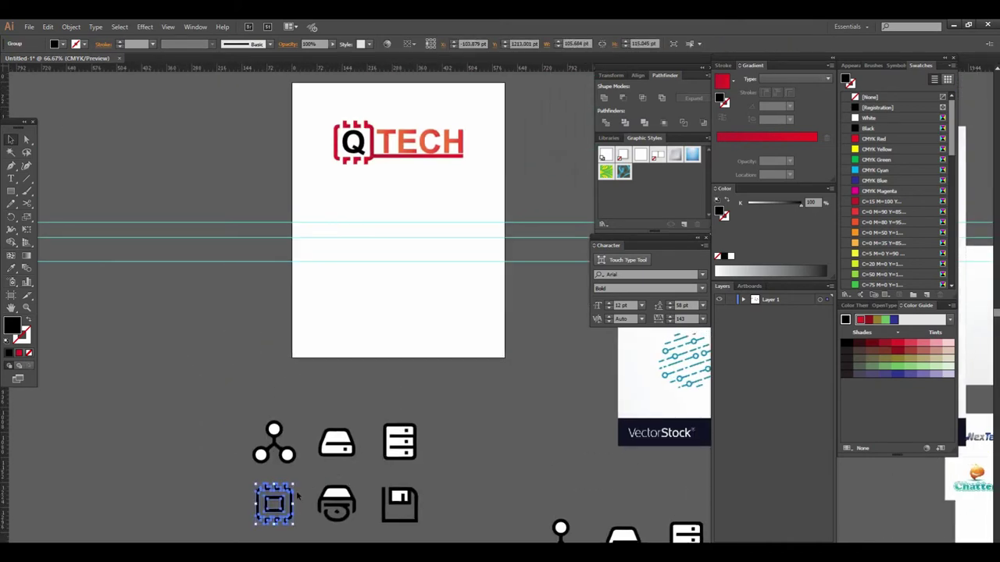
Move the chip icon onto the artboard under the QTECH logo and scale it up from its centre
left_click_drag(242, 538, 332, 412)
left_click(305, 475)
left_click_drag(288, 495, 359, 218)
key("ctrl+plus")
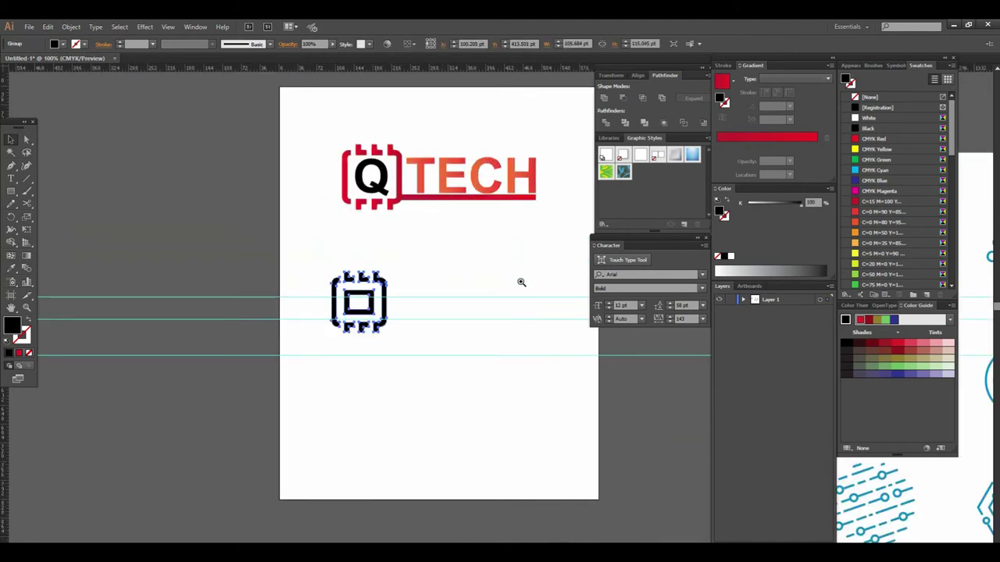
key("ctrl+plus")
key("ctrl+plus")
left_click_drag(424, 355, 363, 319)
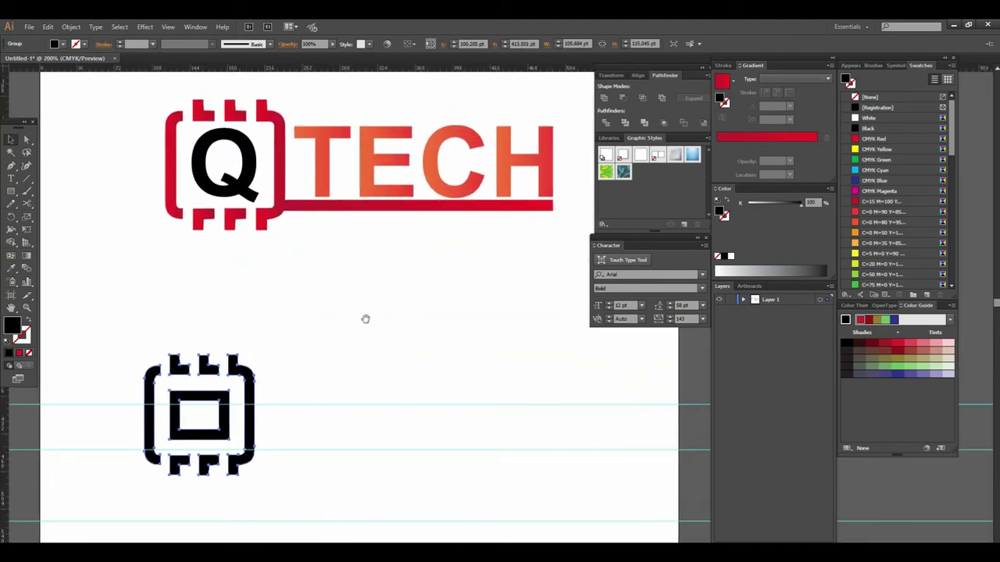
left_click_drag(278, 403, 304, 331)
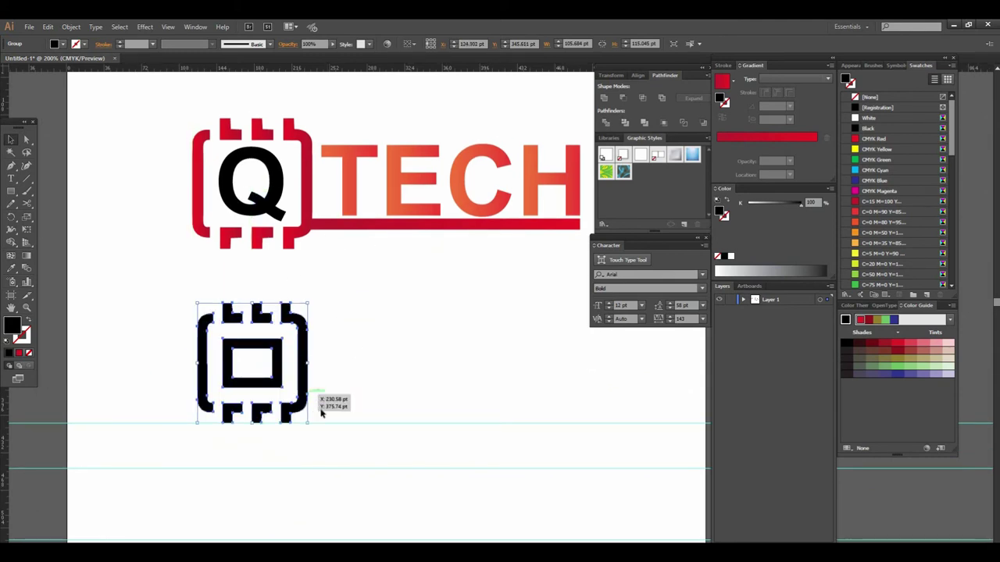
left_click_drag(309, 424, 317, 430)
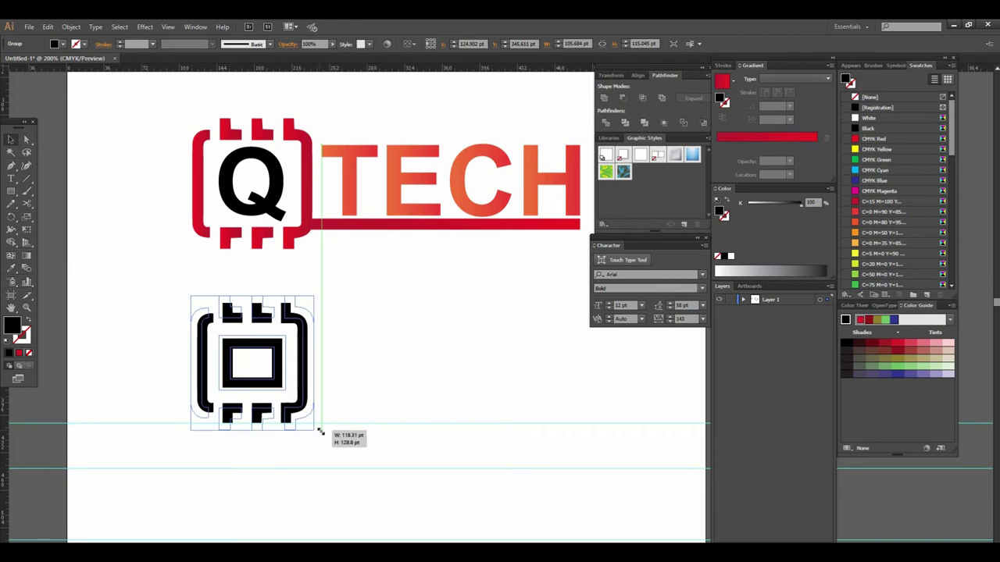
left_click(352, 464)
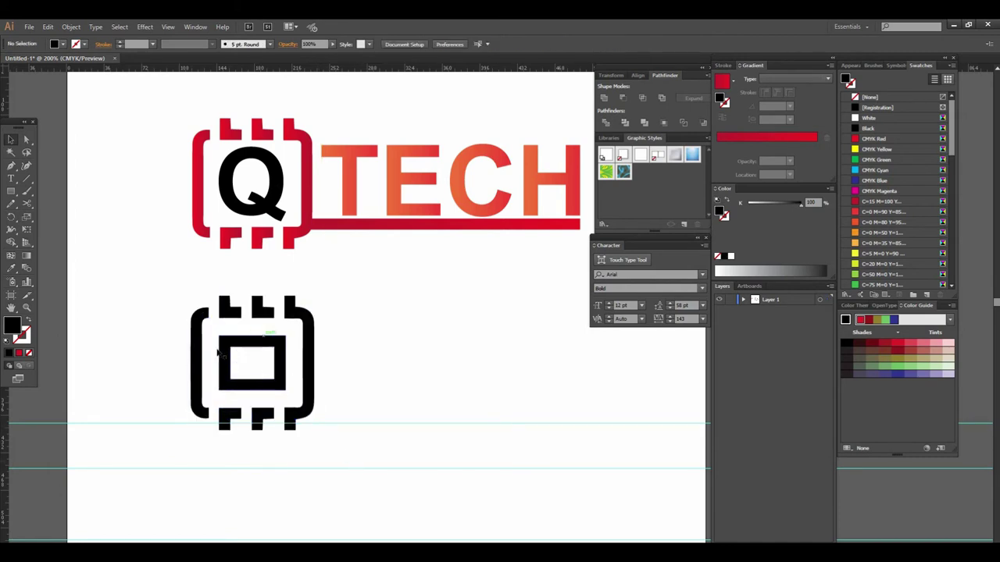
Ungroup the chip icon and delete its inner square
left_click(273, 349)
right_click(272, 350)
left_click(316, 410)
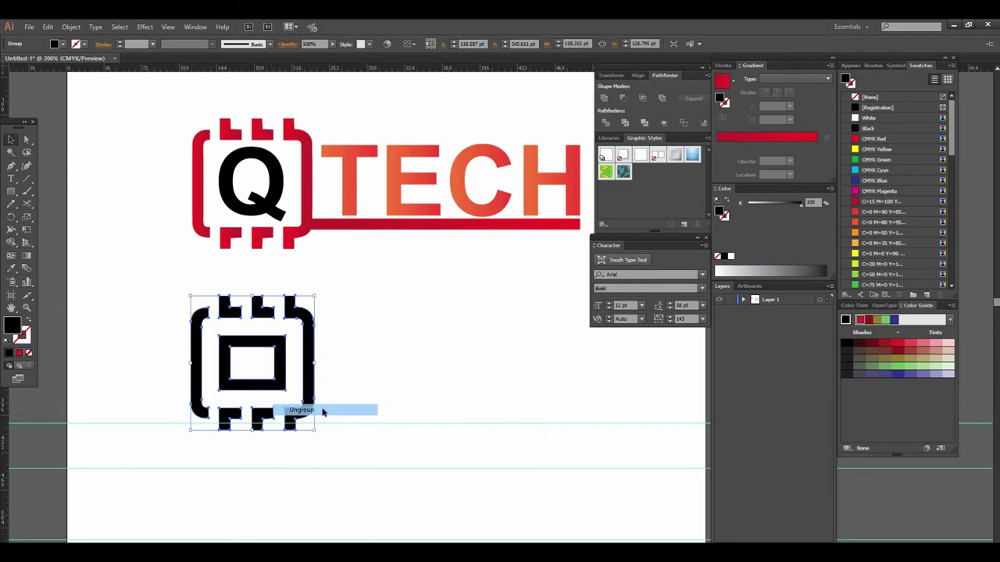
left_click(284, 364)
key("Delete")
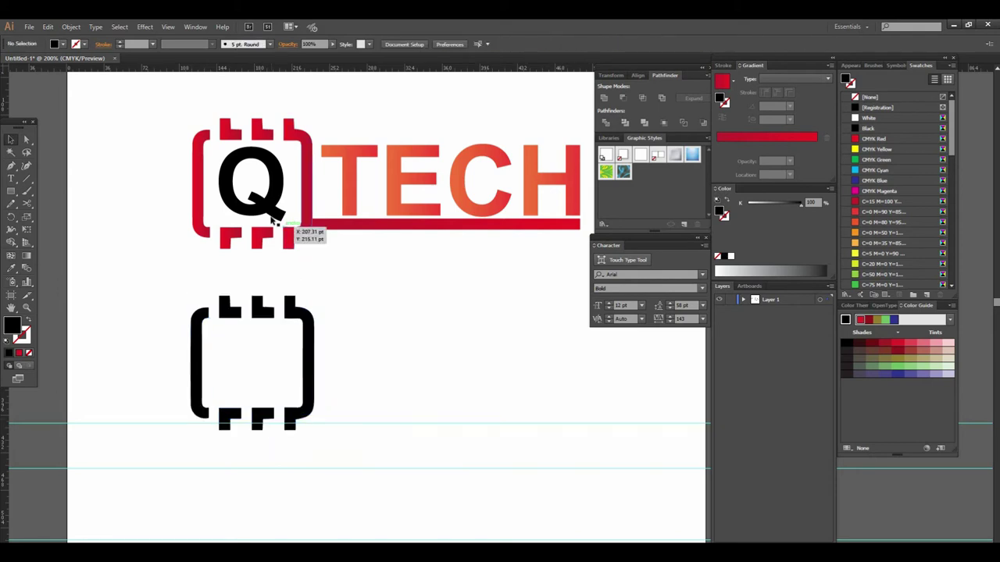
left_click(268, 207)
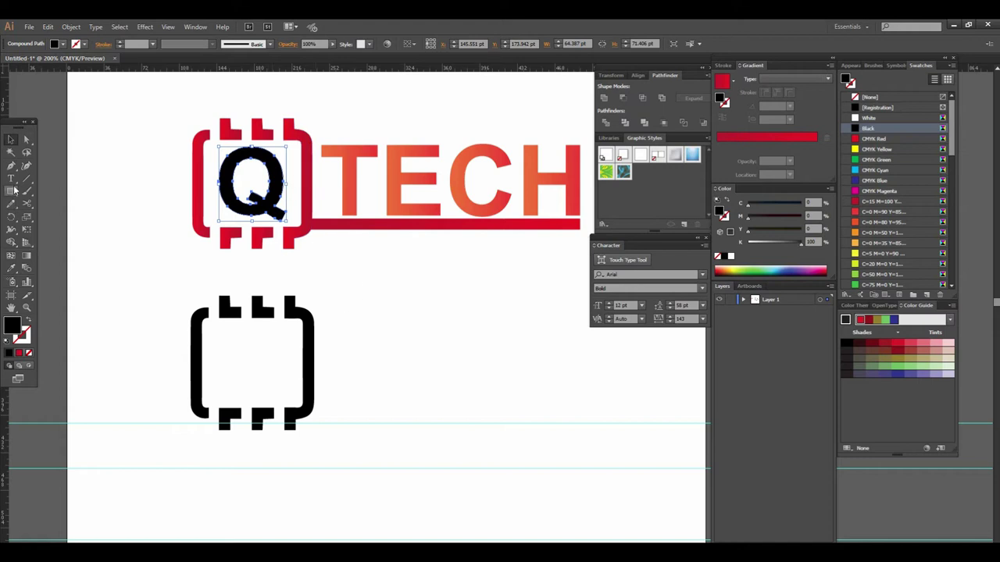
left_click(12, 178)
Type a new Q, enlarge it to 67.63 pt and convert it to outlines
left_click(400, 331)
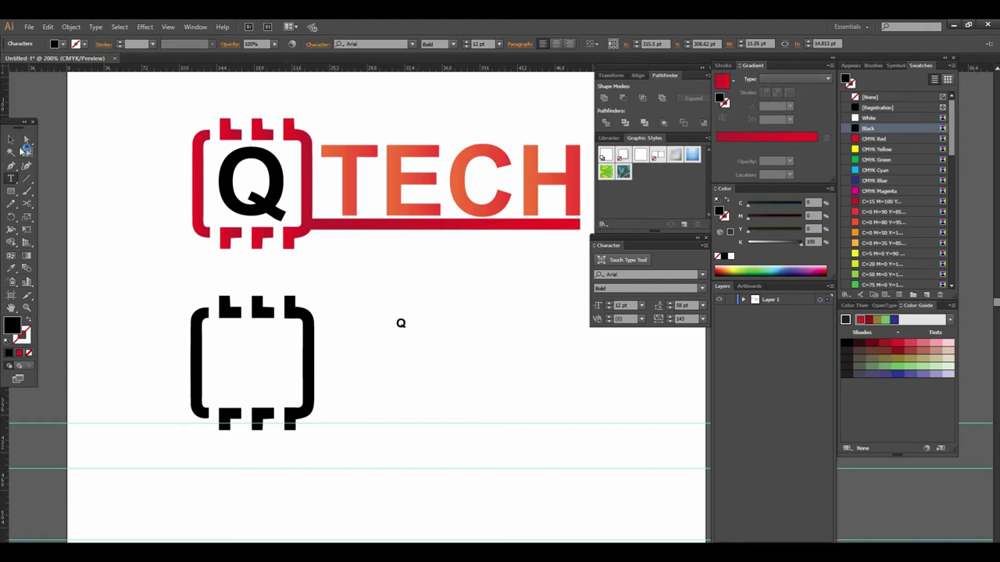
key("Escape")
mouse_move(408, 332)
left_mouse_down()
mouse_move(427, 358)
mouse_move(264, 376)
mouse_move(276, 386)
left_mouse_up()
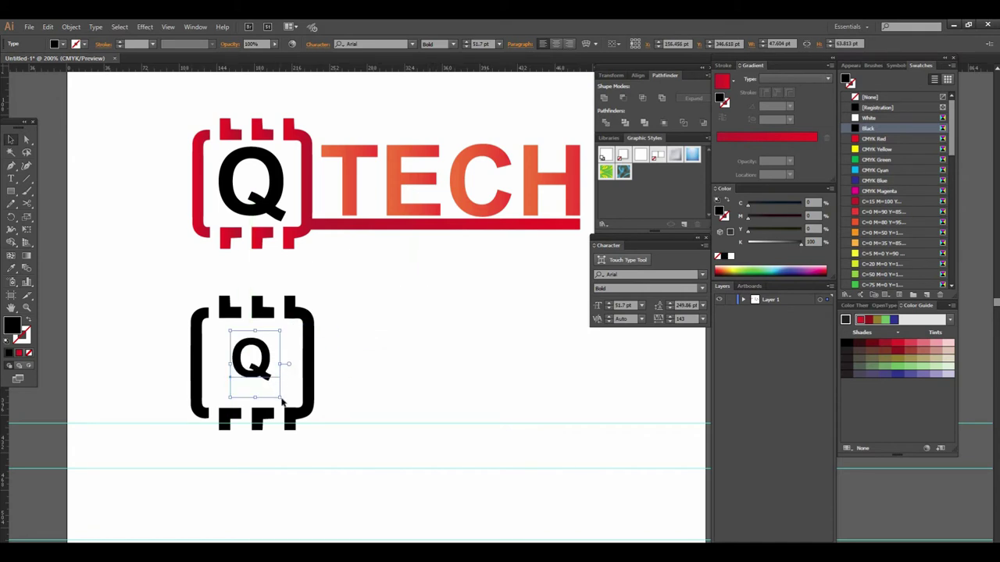
mouse_move(280, 399)
left_mouse_down()
mouse_move(268, 379)
mouse_move(420, 374)
left_mouse_up()
right_click(423, 364)
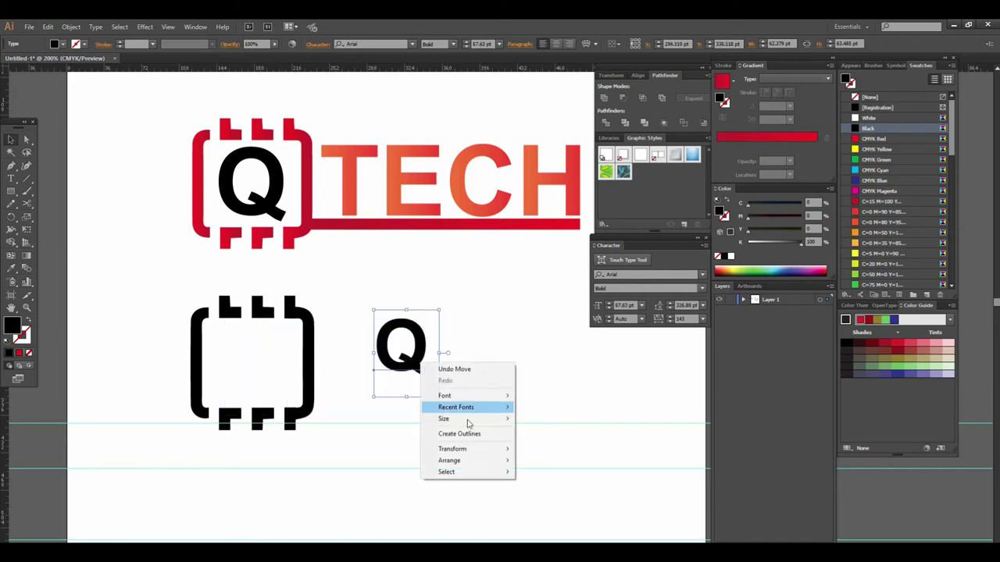
left_click(461, 431)
Marquee-select the chip outline pieces and group them with Ctrl+G
left_click(242, 354)
left_click_drag(158, 283, 322, 443)
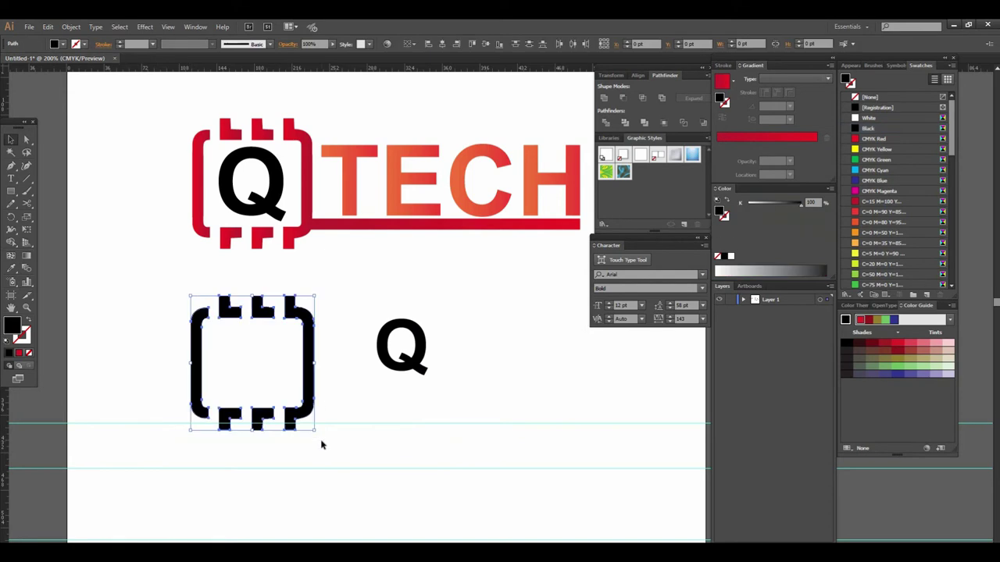
key("ctrl+g")
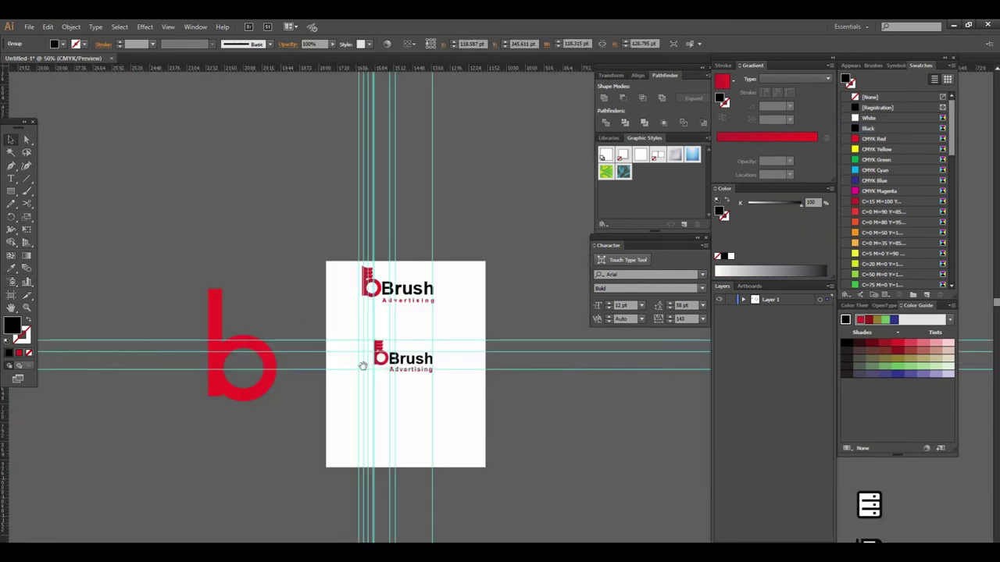
Zoom in on the chip outline and apply the red gradient from the Gradient panel
left_click(475, 382)
left_click(495, 375)
left_click(460, 380)
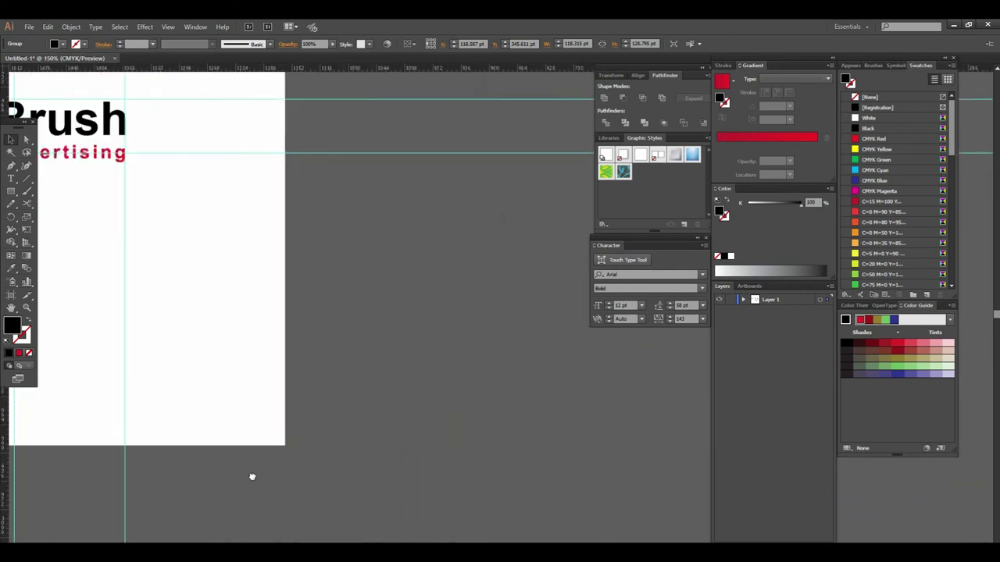
left_click_drag(252, 475, 82, 463)
scroll(134, 422, "up", 2)
scroll(367, 411, "right", 5)
scroll(361, 444, "up", 2)
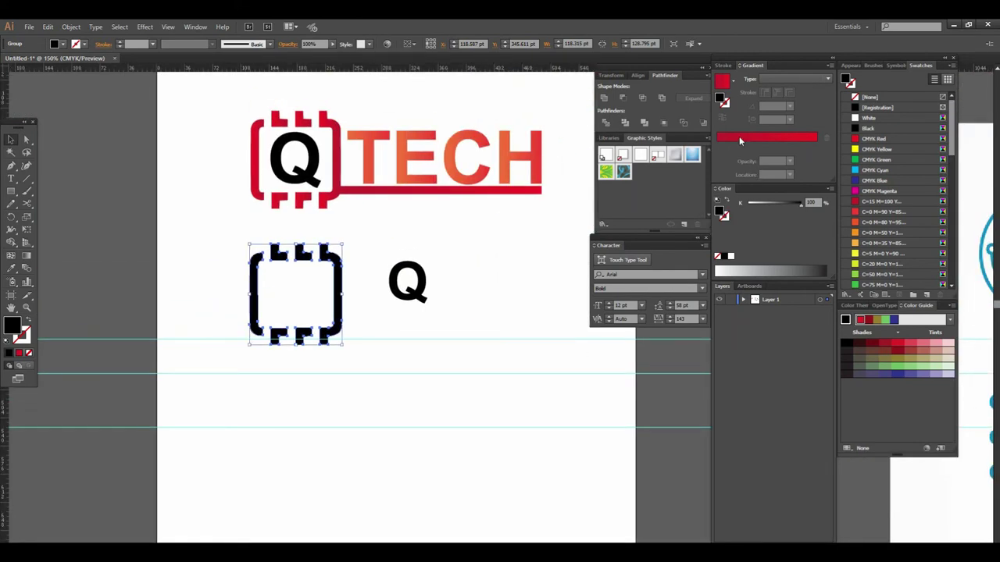
left_click(740, 141)
Deselect the chip outline and drag the black Q toward it
key("ctrl+plus")
left_click_drag(440, 320, 391, 417)
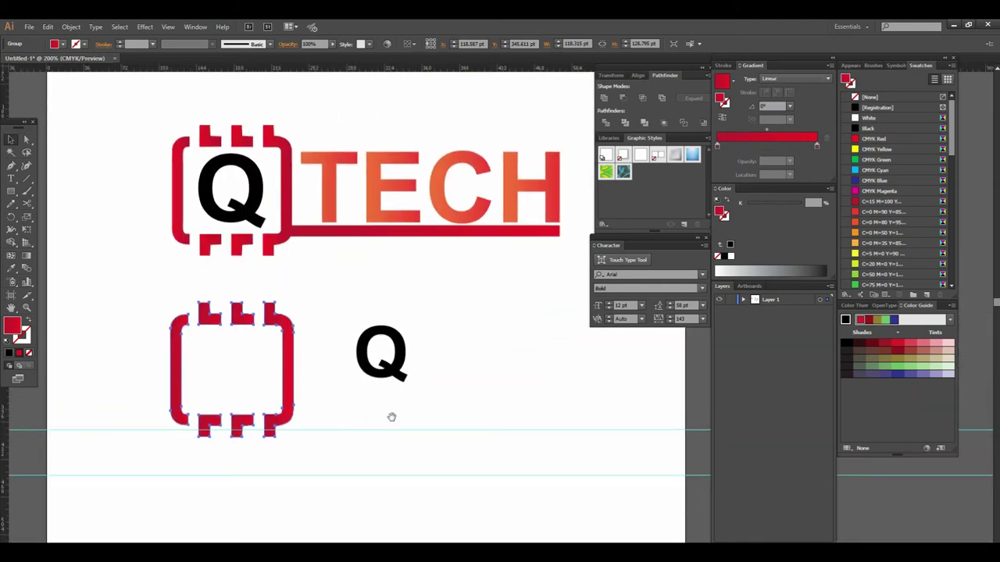
left_click(391, 417)
left_click_drag(368, 375, 215, 387)
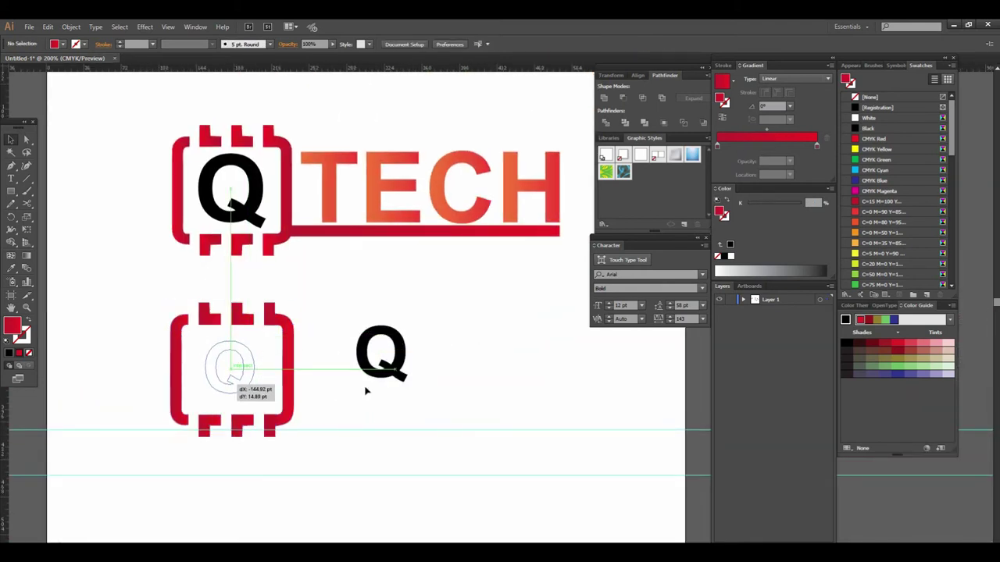
Drop the black Q inside the lower red gradient chip frame
left_click_drag(365, 391, 371, 412)
left_click_drag(145, 295, 304, 425)
left_click(284, 369)
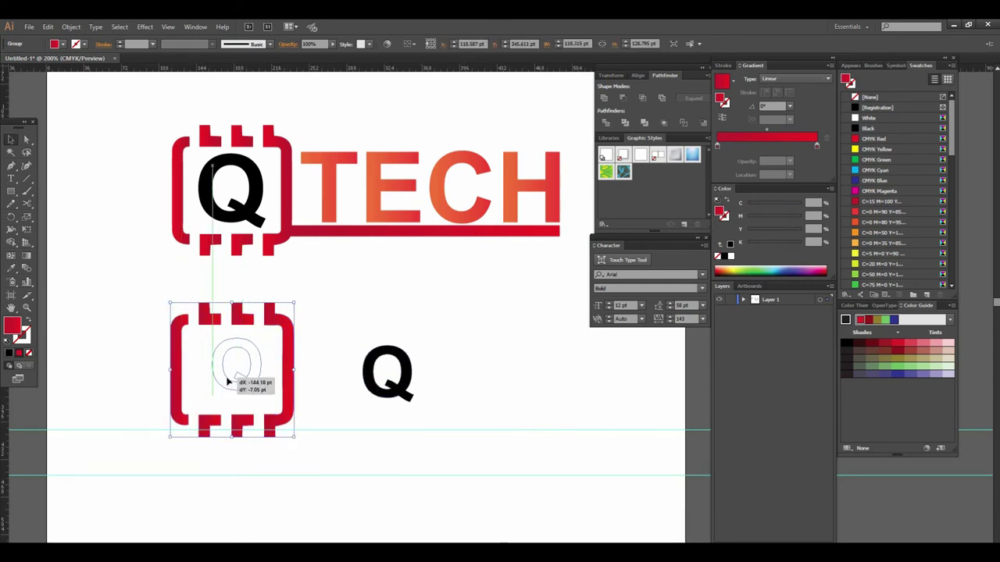
left_click_drag(221, 371, 264, 402)
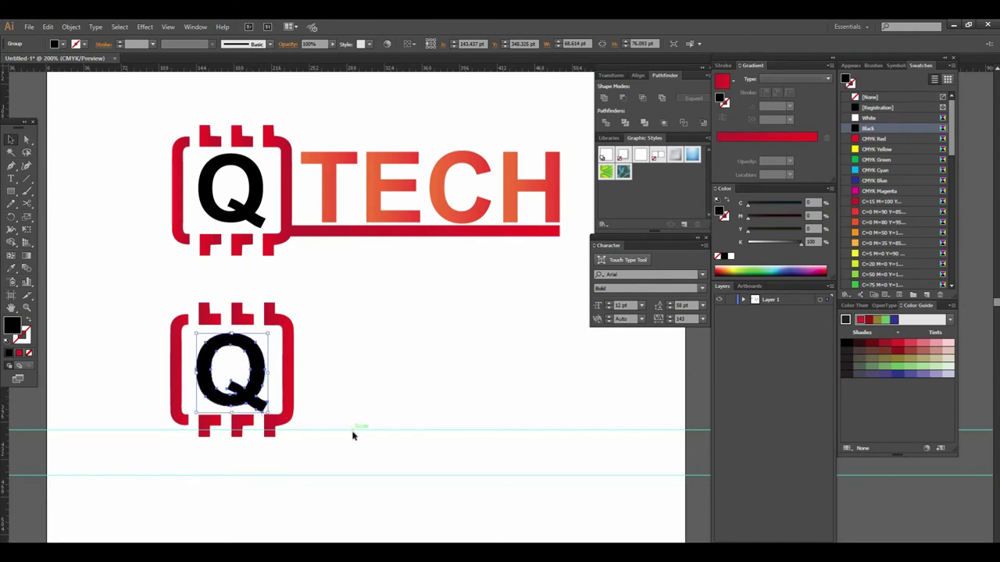
Select the Q and chip frame together and align them to centre
left_click_drag(352, 430, 403, 466)
left_click_drag(172, 321, 381, 475)
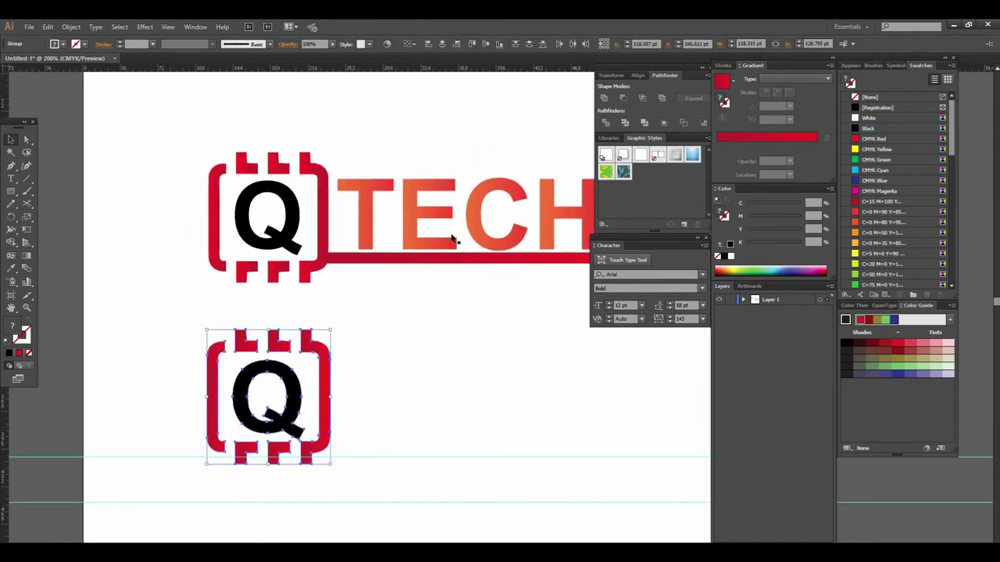
left_click(442, 45)
scroll(364, 279, "down", 1)
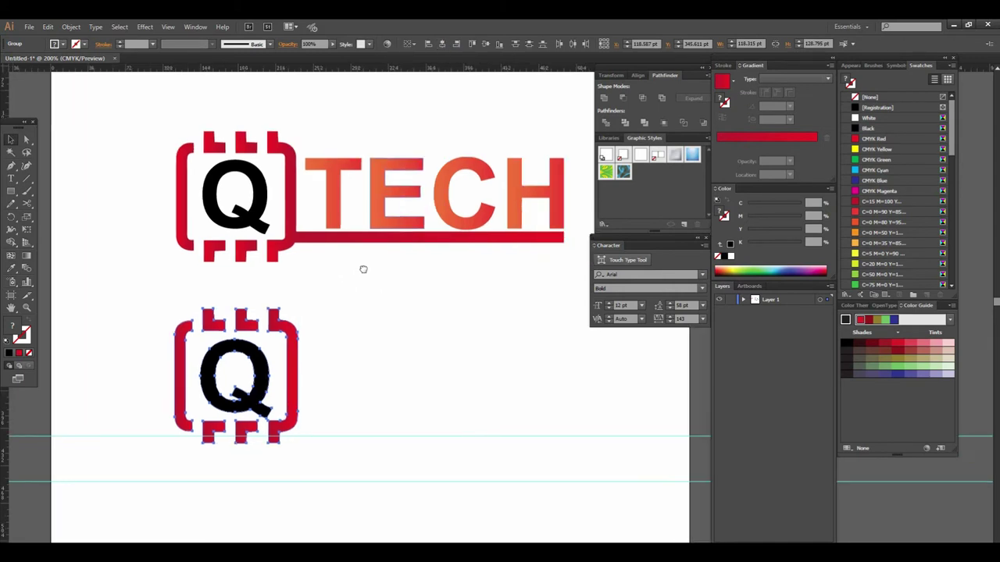
scroll(364, 279, "right", 2)
left_click(355, 351)
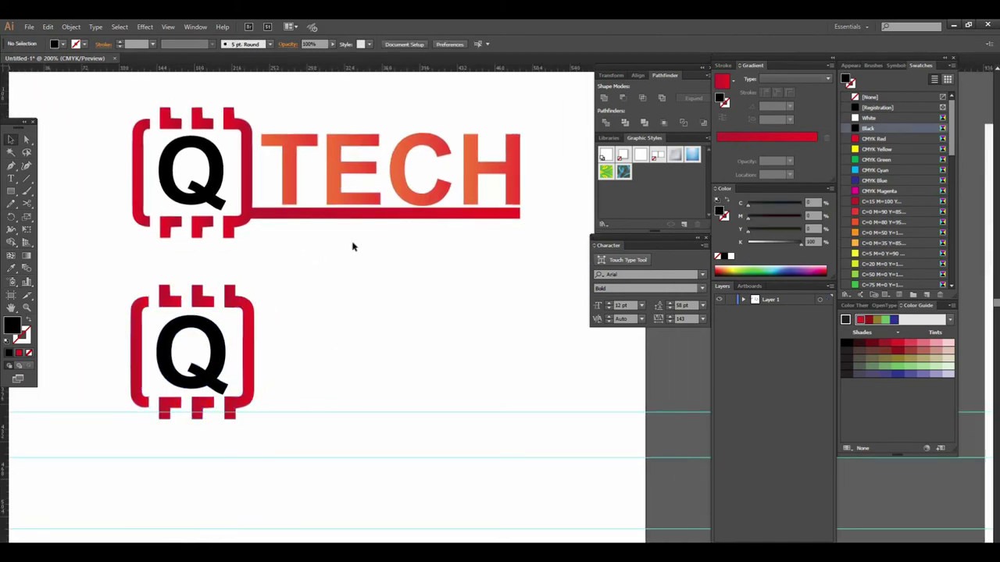
left_click(11, 178)
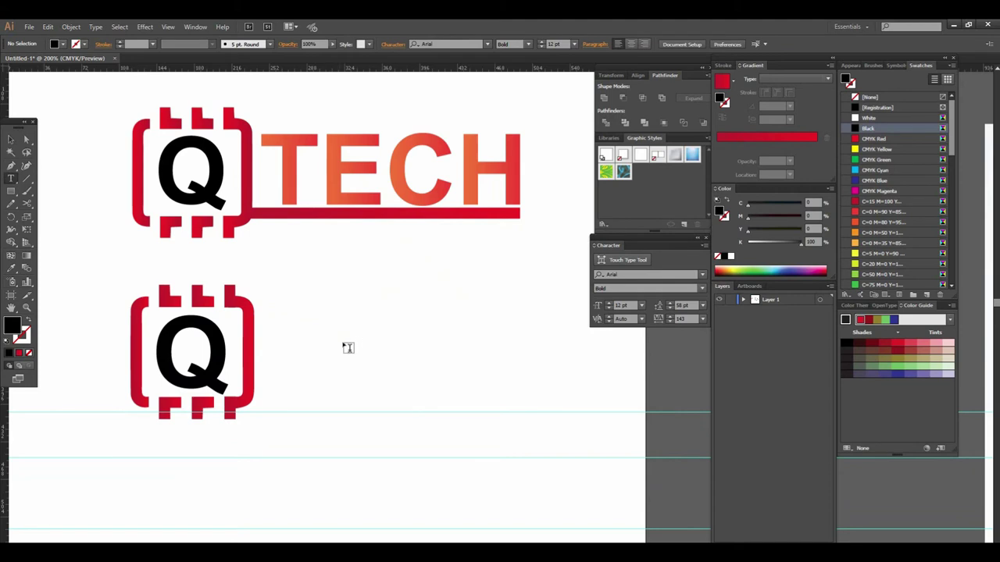
Type TECH beside the Q chip icon and scale it up to about 74.5 pt
left_click(313, 334)
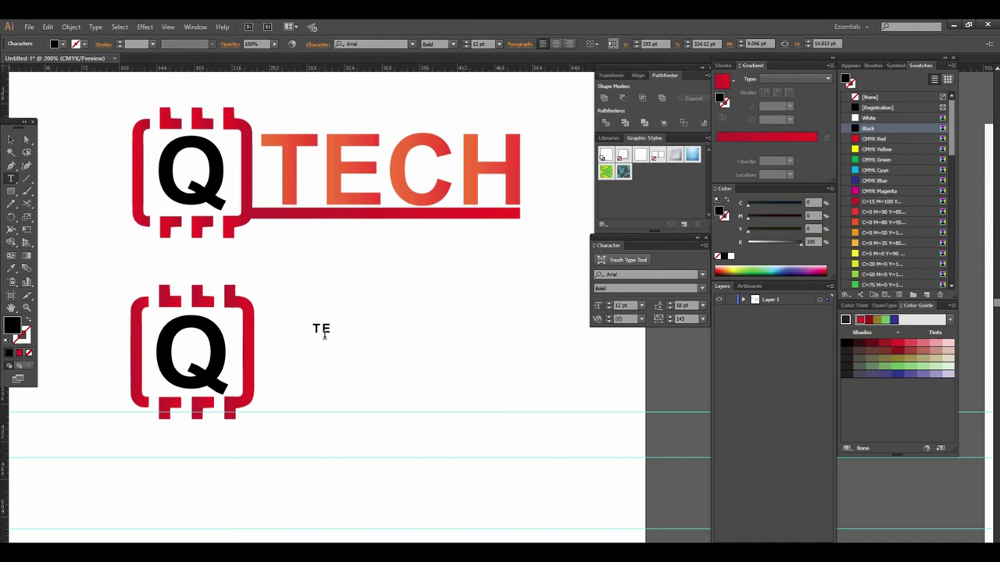
type("TECH")
key("Escape")
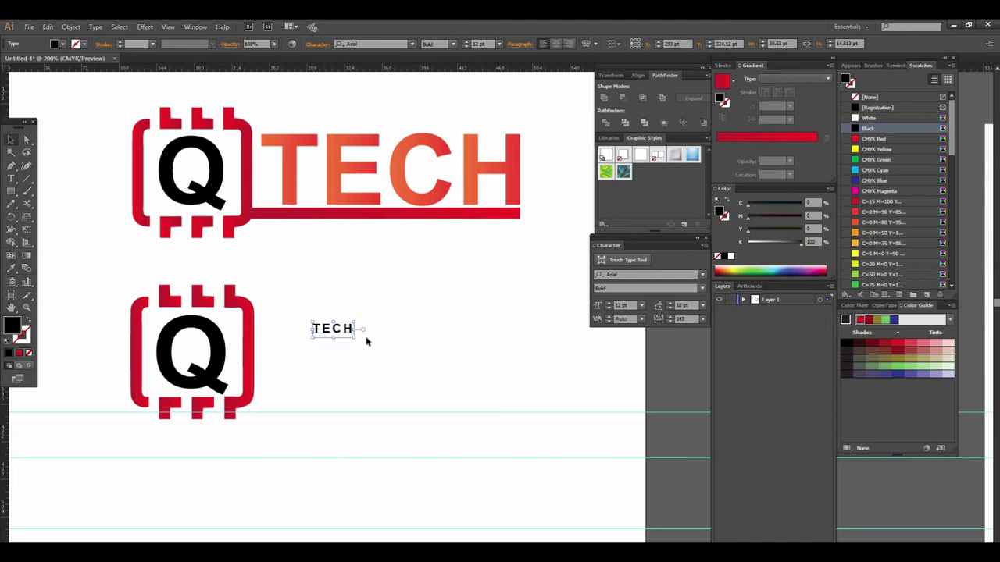
left_click_drag(356, 337, 418, 361)
left_click_drag(344, 338, 374, 383)
left_click_drag(449, 406, 490, 422)
left_click_drag(304, 380, 357, 367)
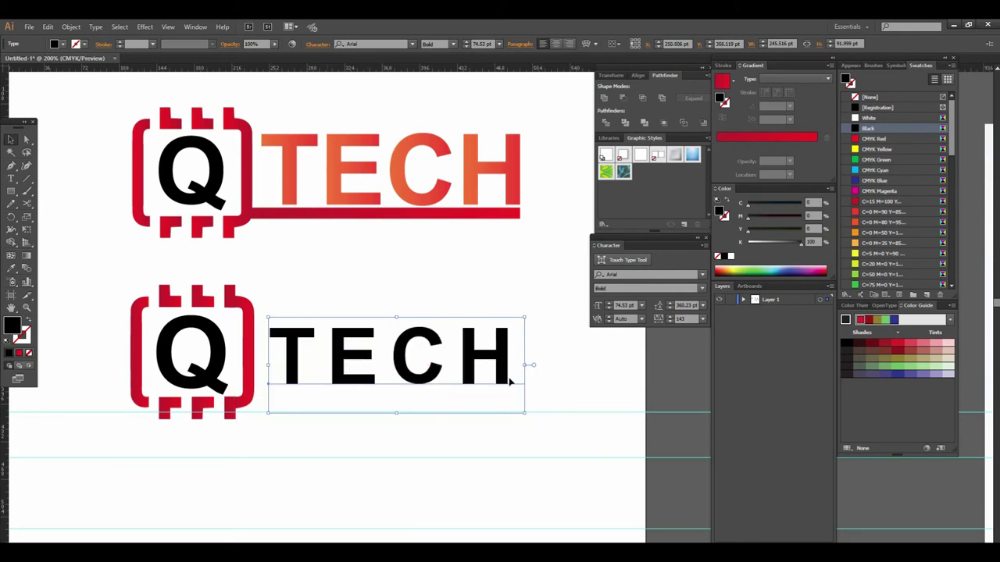
Set the TECH tracking to 0 and nudge the text slightly up and left
double_click(680, 319)
type("0")
key("Return")
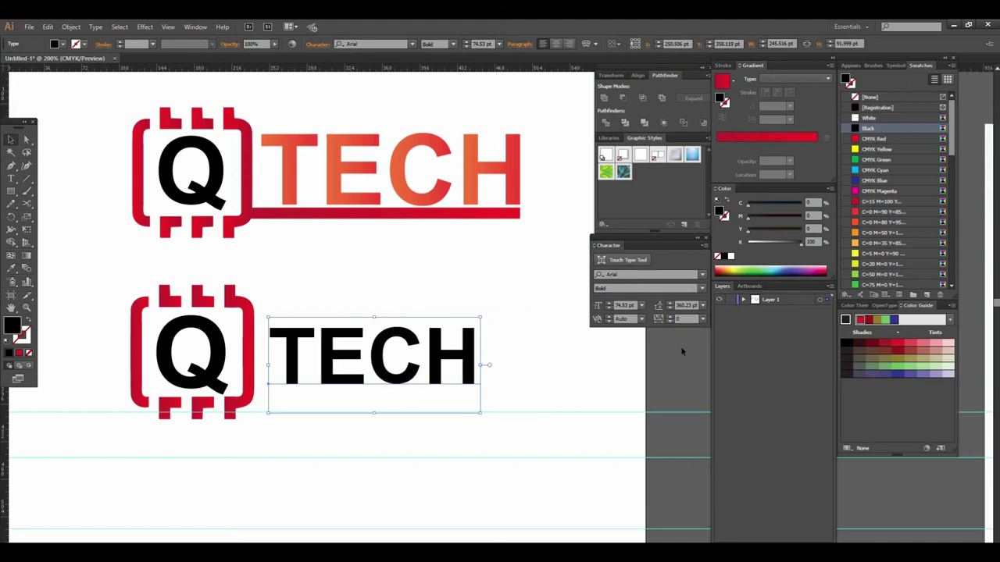
left_click(430, 436)
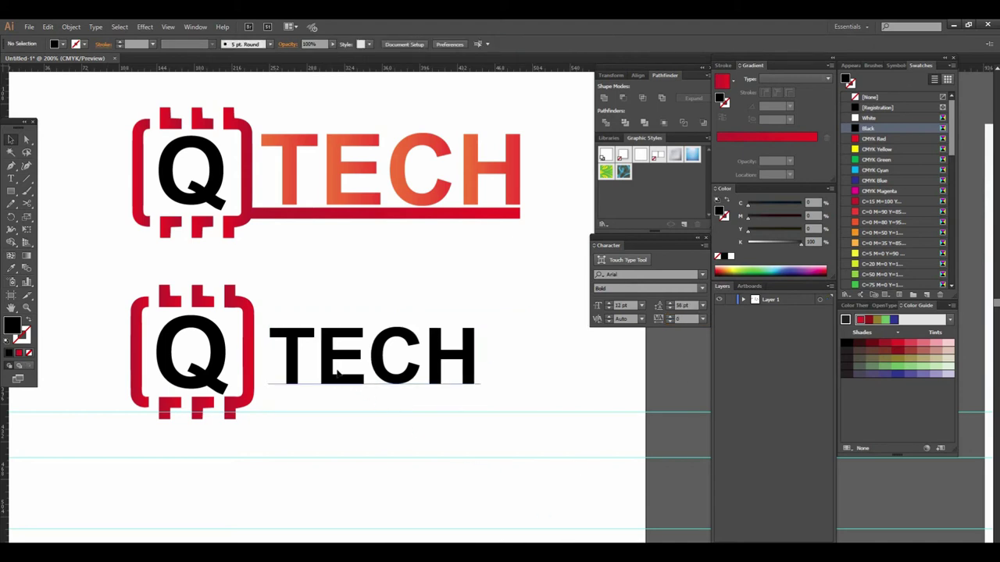
left_click_drag(367, 380, 365, 372)
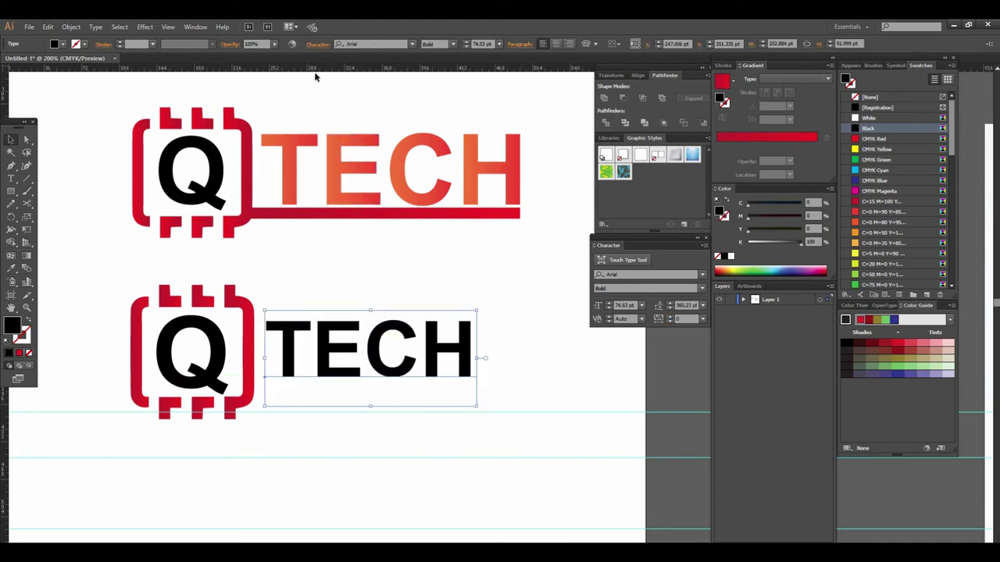
Drag two horizontal guides from the ruler to line up the TECH lettering
left_click_drag(304, 68, 318, 316)
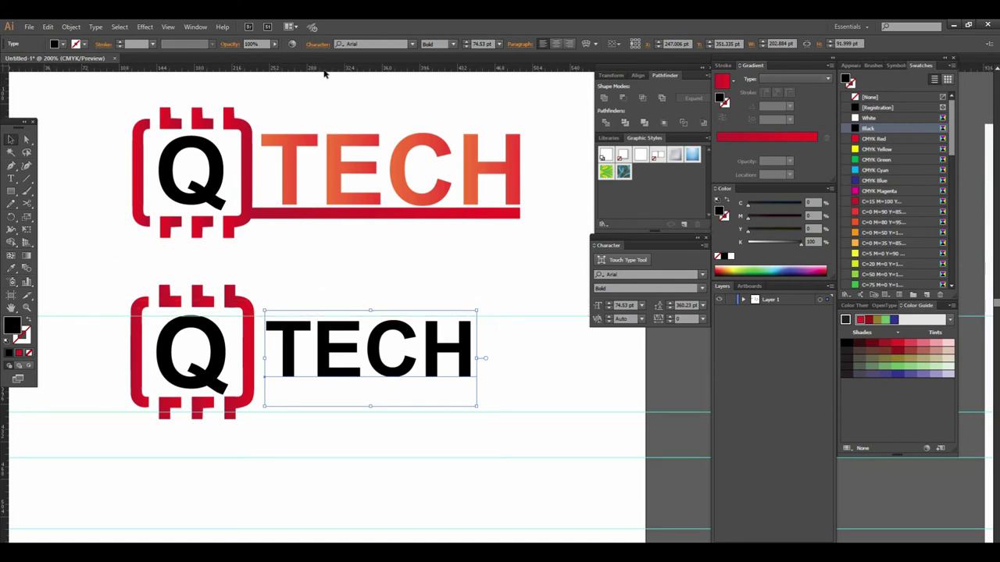
left_click_drag(317, 72, 334, 388)
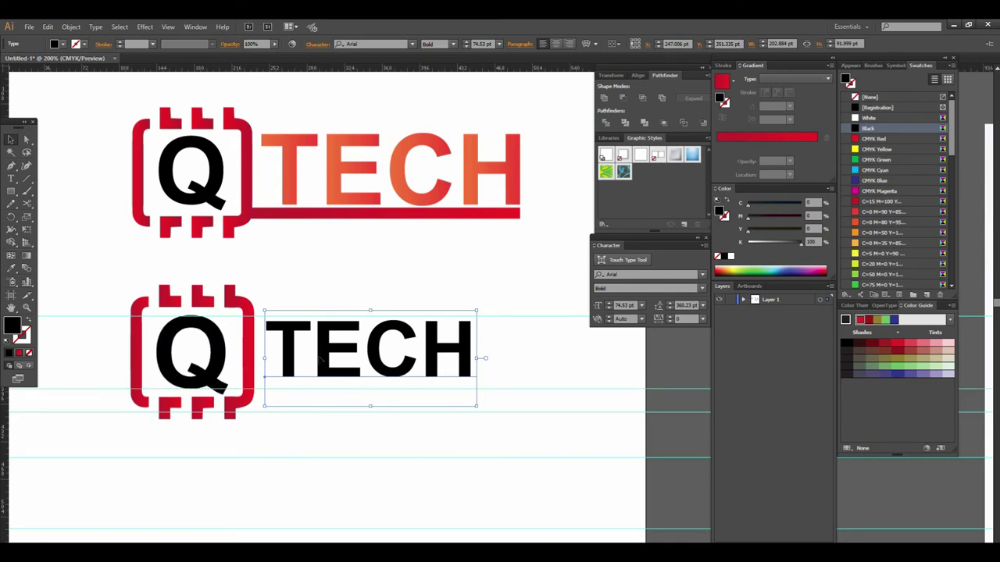
right_click(320, 357)
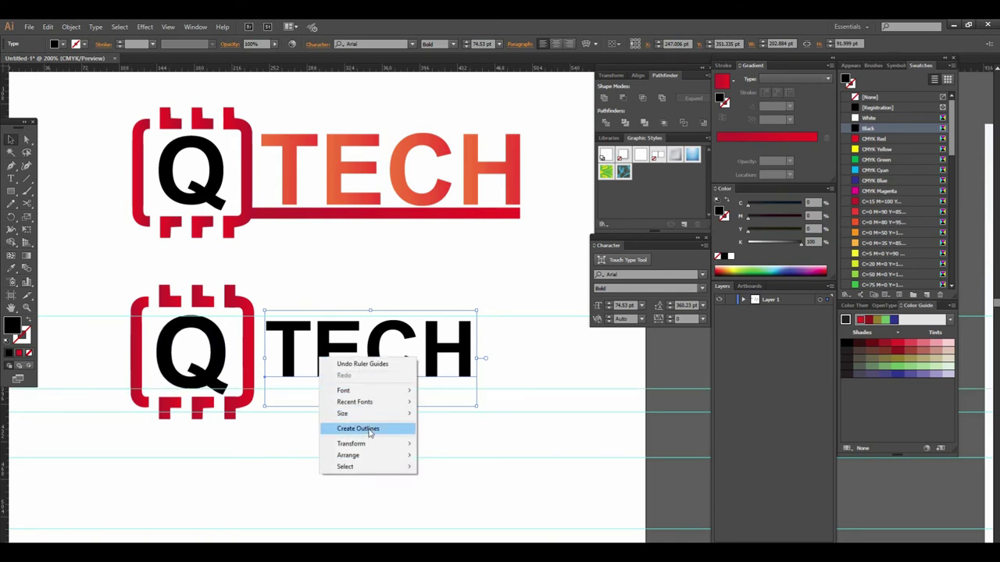
Outline the TECH text and enlarge it to match the Q
left_click(369, 429)
left_click(392, 467)
left_click_drag(330, 371, 330, 362)
left_click_drag(471, 378, 523, 398)
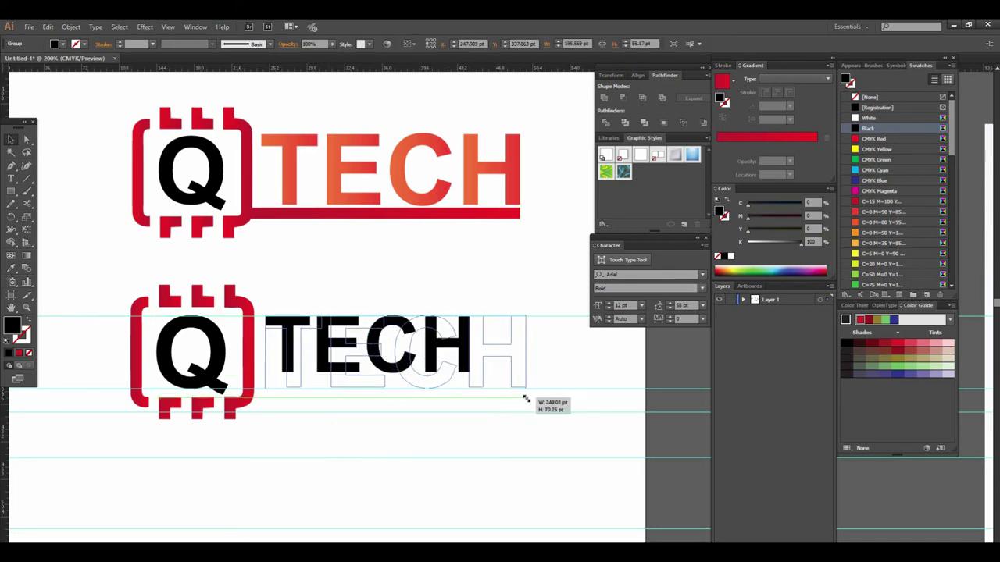
left_click_drag(523, 398, 526, 402)
left_click(517, 414)
Widen the TECH group to 254.511 × 71.547 pt, then reselect the lower logo's TECH lettering
left_click(517, 383)
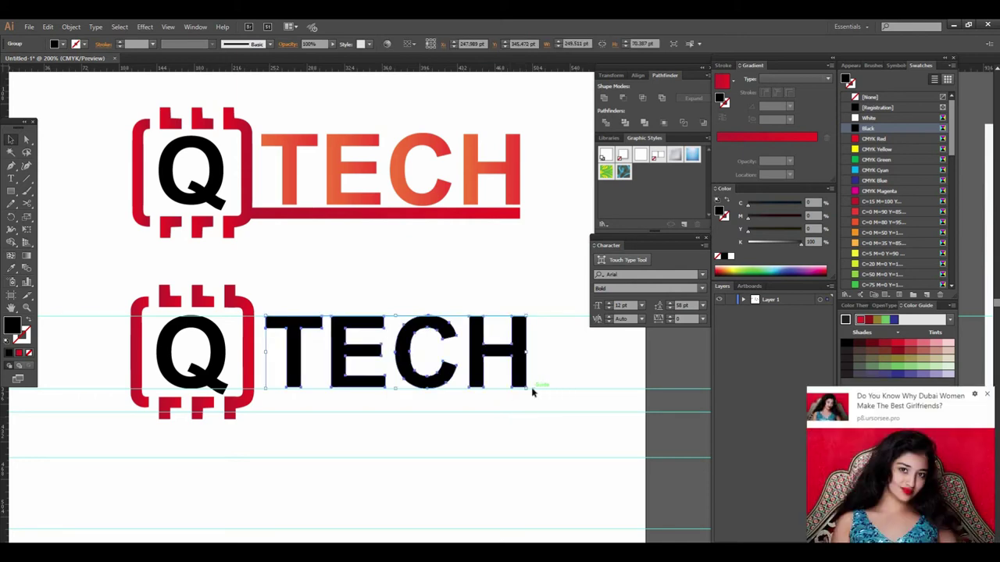
left_click(988, 396)
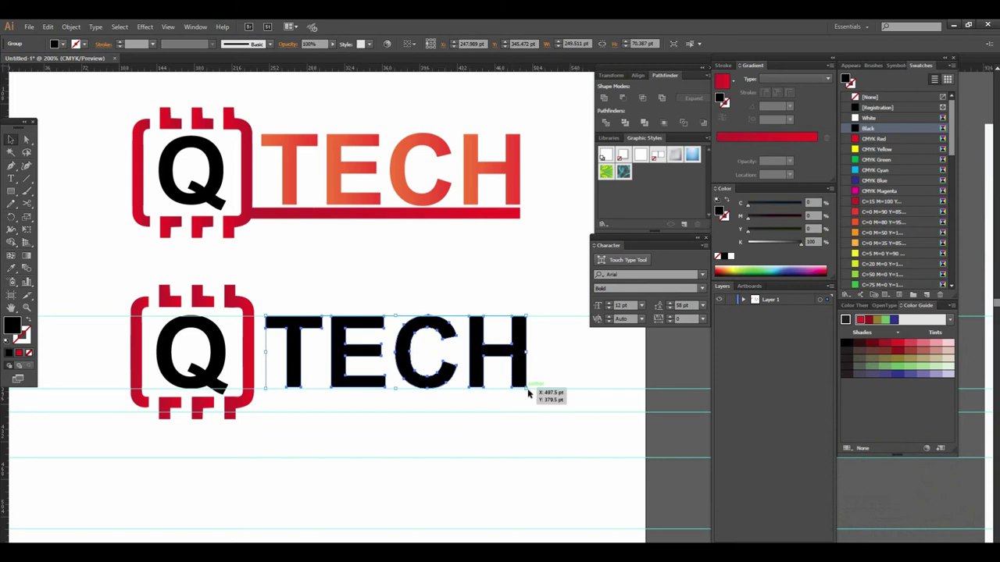
mouse_move(528, 388)
left_mouse_down()
mouse_move(513, 386)
mouse_move(536, 393)
left_mouse_up()
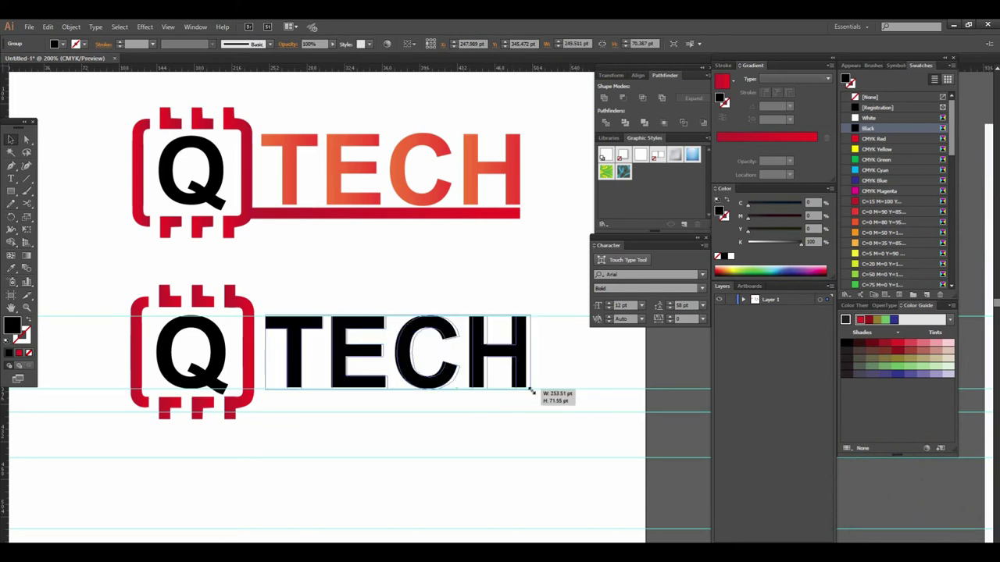
left_click(535, 410)
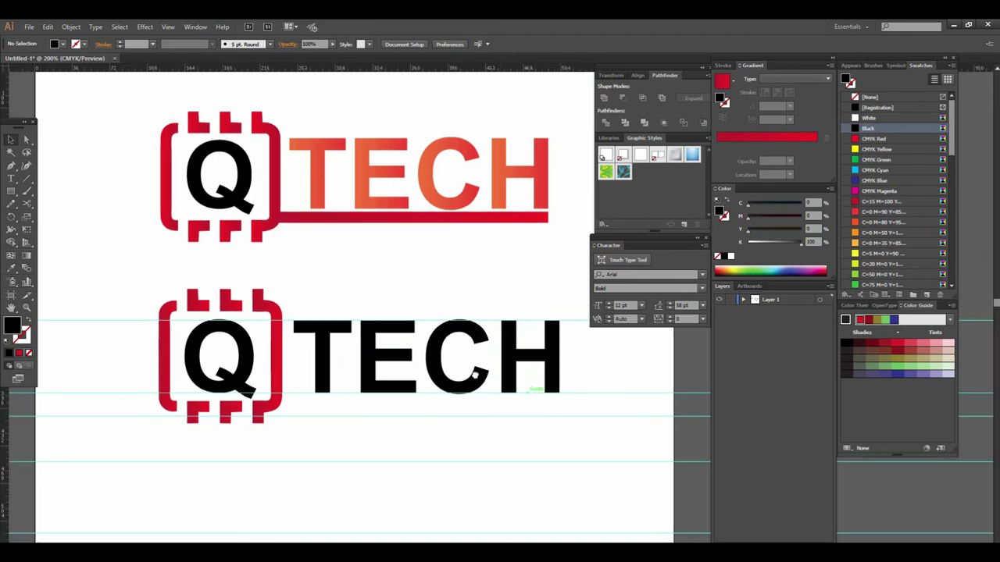
scroll(509, 398, "up", 2)
scroll(516, 422, "right", 1)
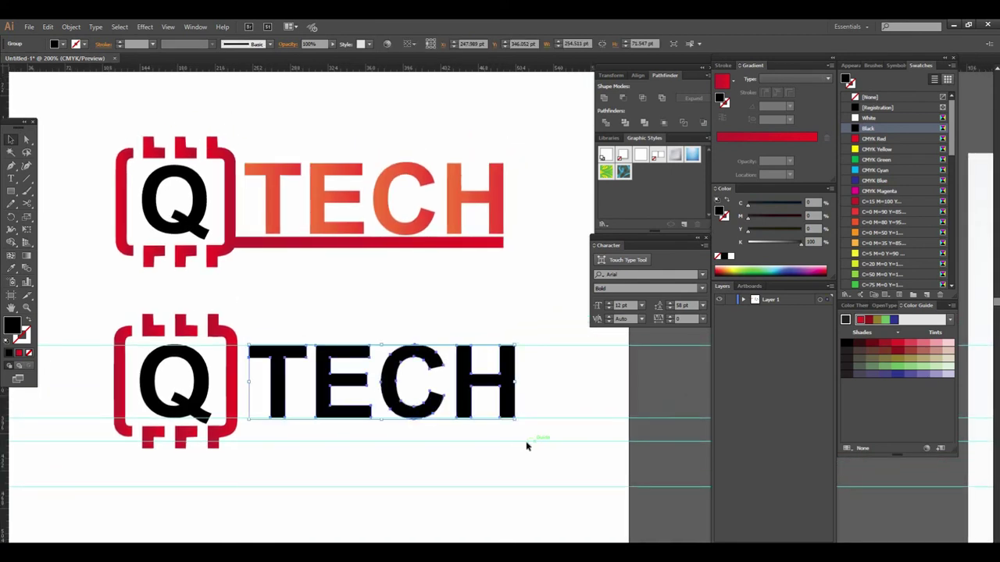
left_click(383, 383)
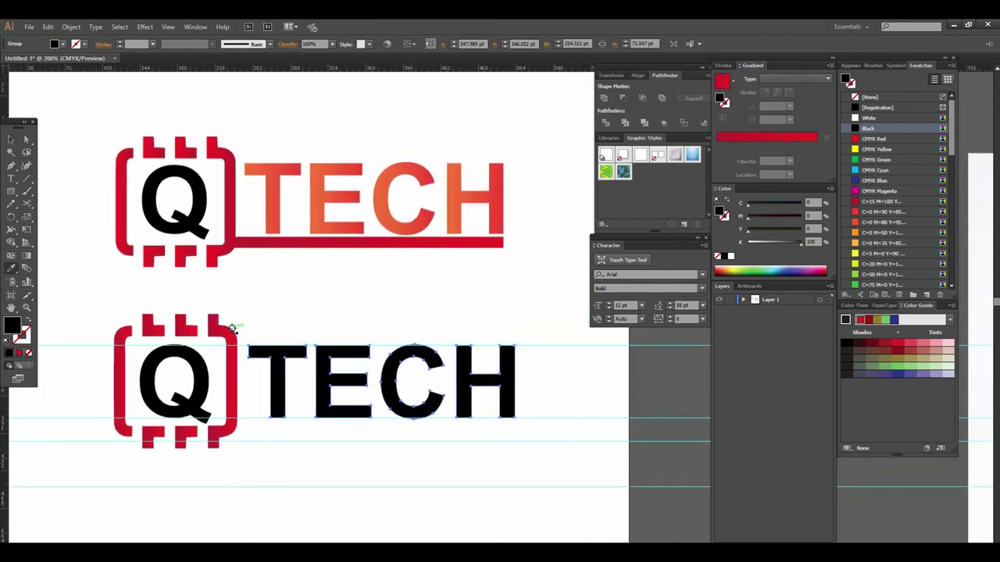
Fill TECH with the bracket's red gradient and brighten the right gradient stop
left_click(235, 328)
left_click(11, 139)
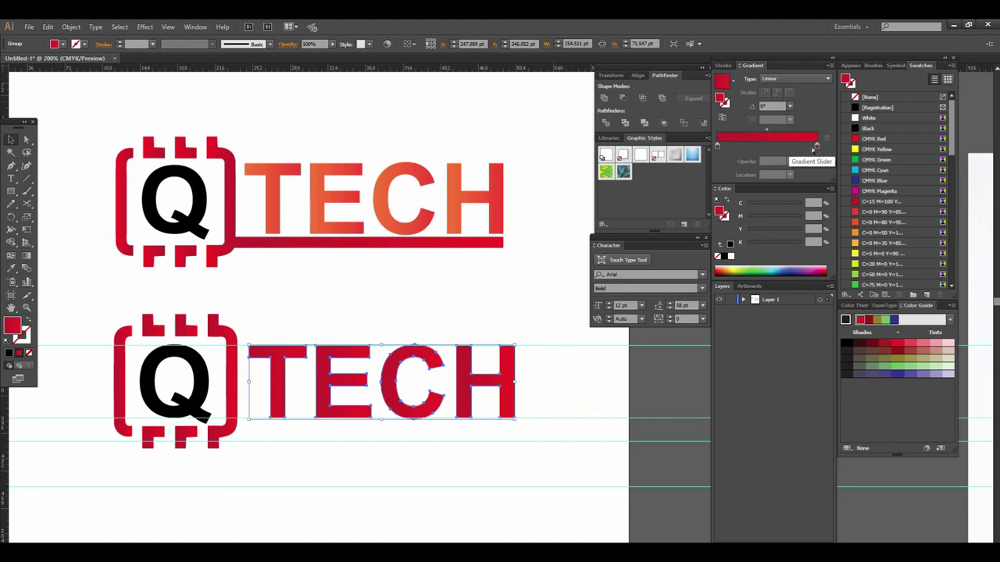
double_click(816, 147)
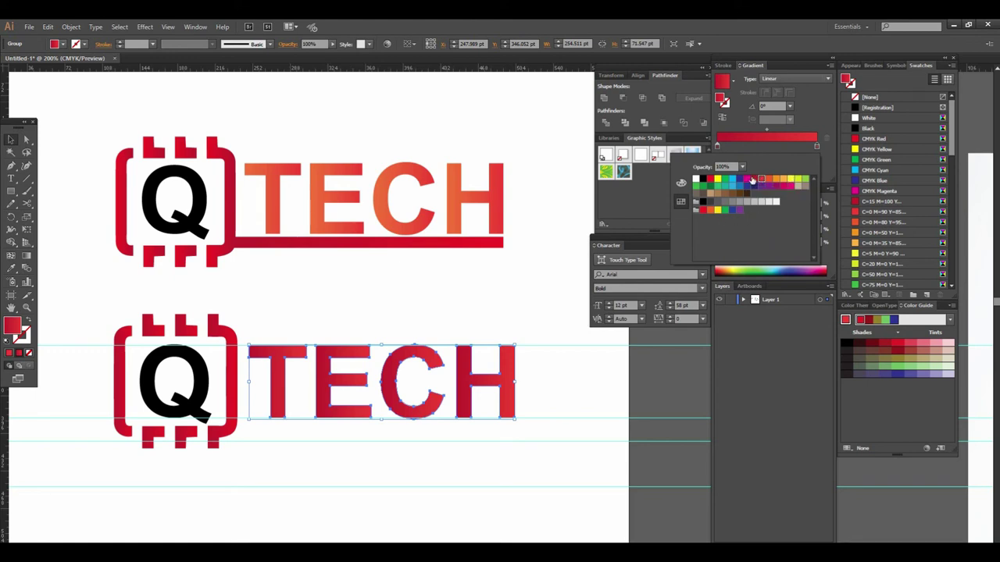
double_click(718, 148)
left_click(763, 181)
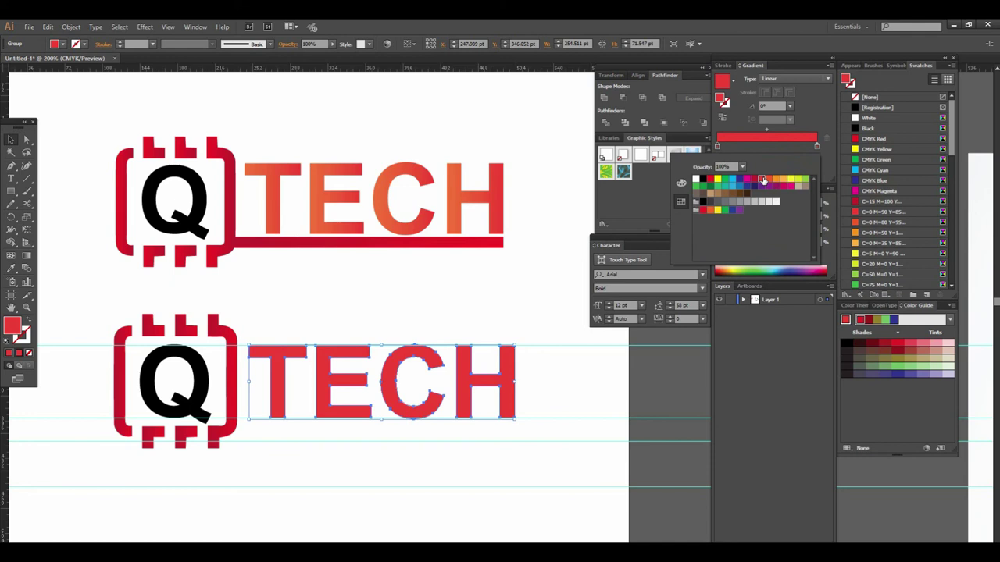
left_click(648, 242)
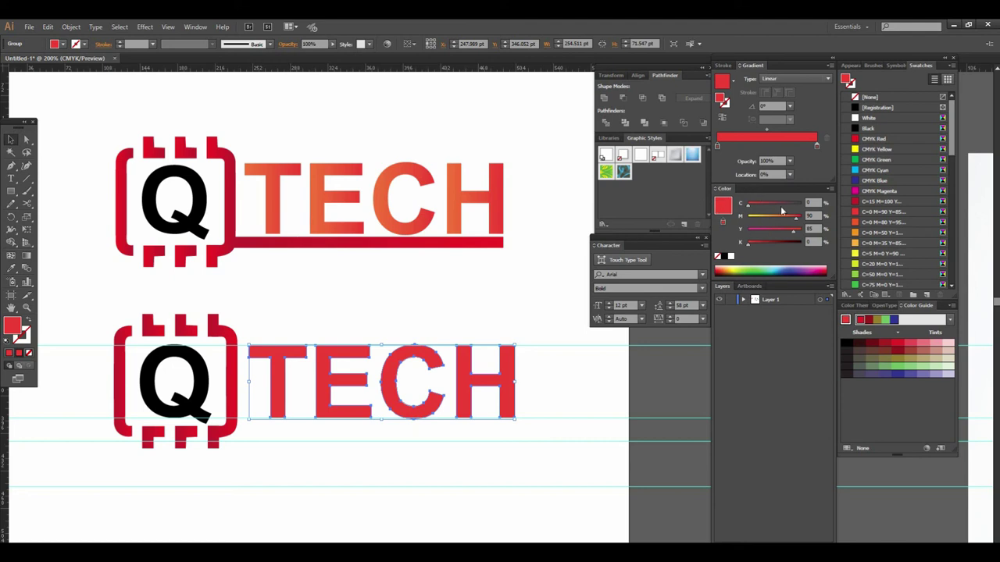
Keep the gradient stop colour in CMYK with cyan at 0
left_click(830, 188)
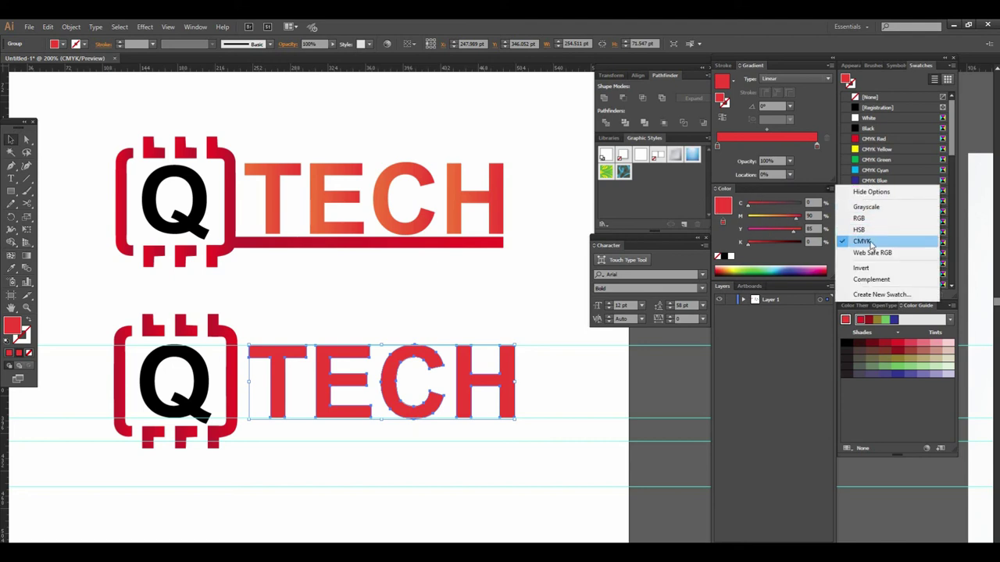
left_click(757, 209)
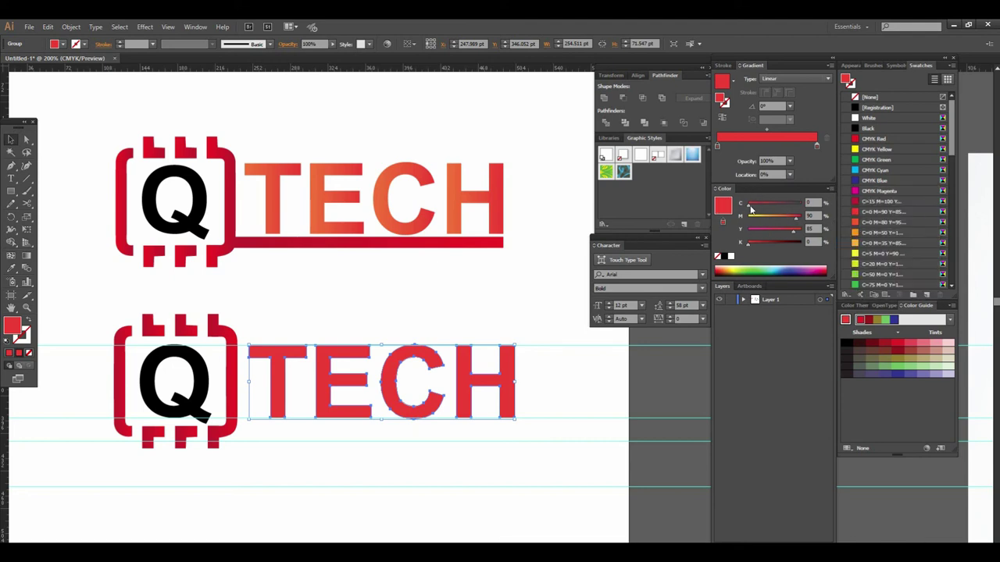
left_click(756, 209)
left_click_drag(757, 210, 751, 204)
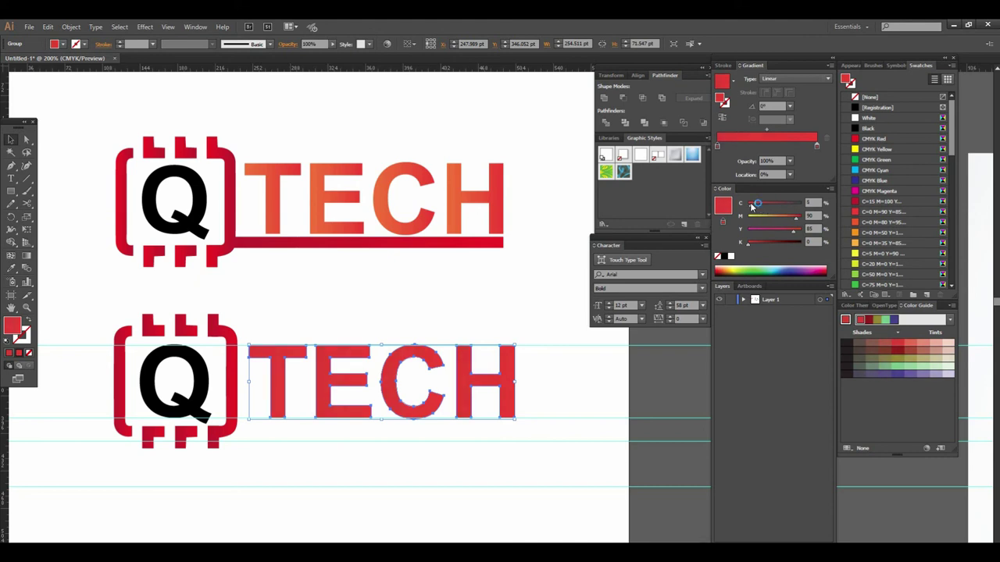
left_click_drag(747, 211, 745, 210)
Make the gradient's right stop orange and zoom out to compare both logos
left_click(524, 397)
left_click(466, 390)
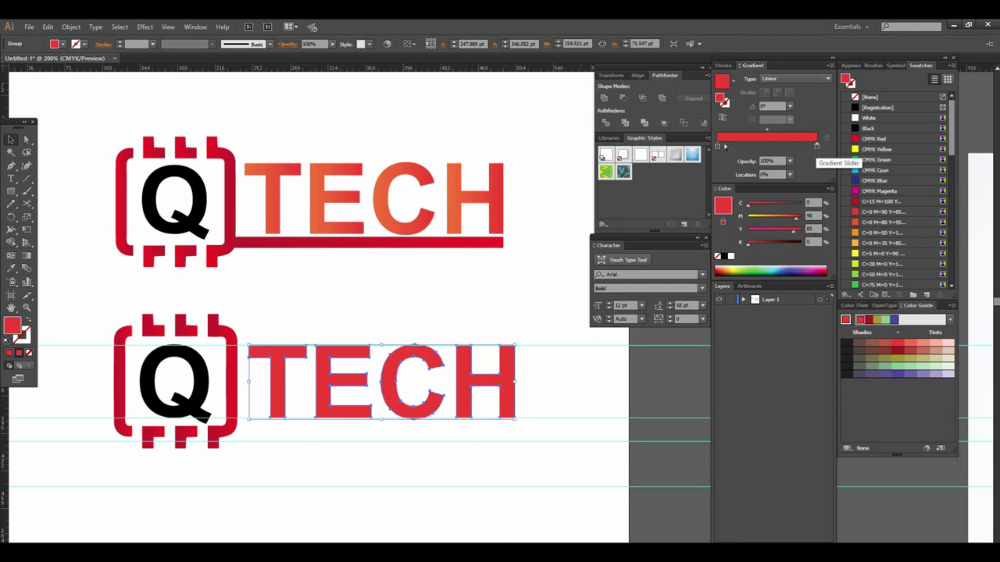
double_click(818, 149)
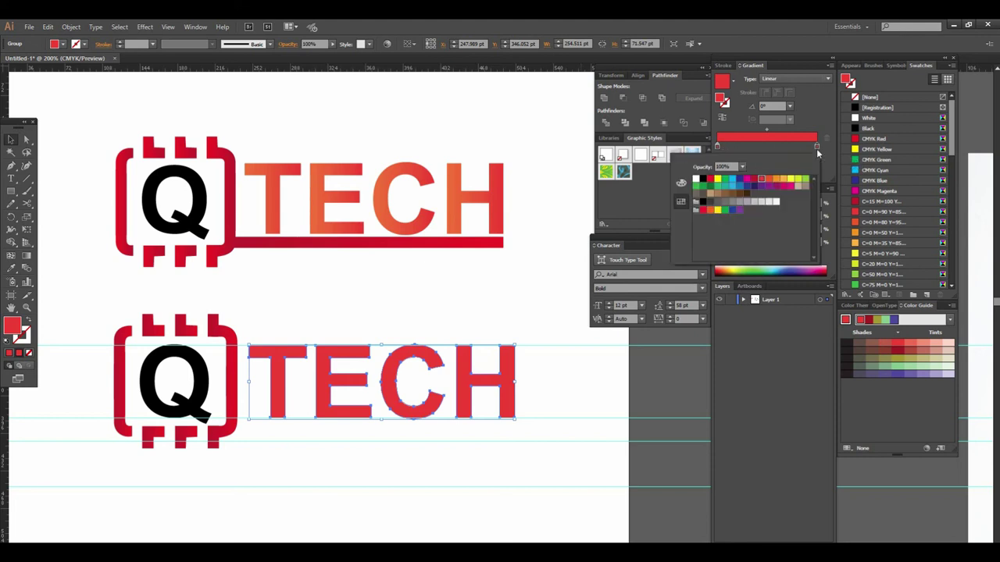
left_click(770, 181)
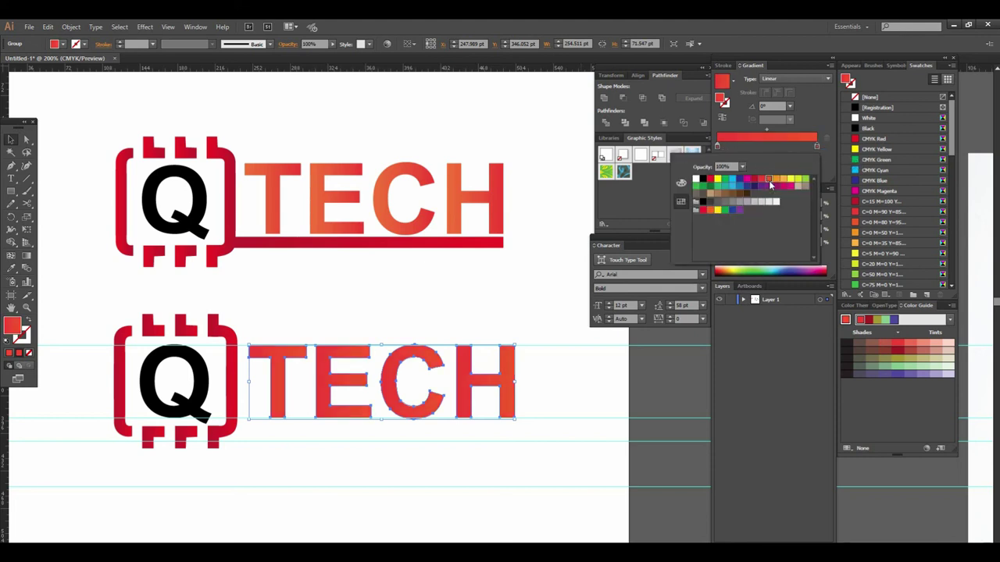
left_click(581, 427)
key("ctrl+minus")
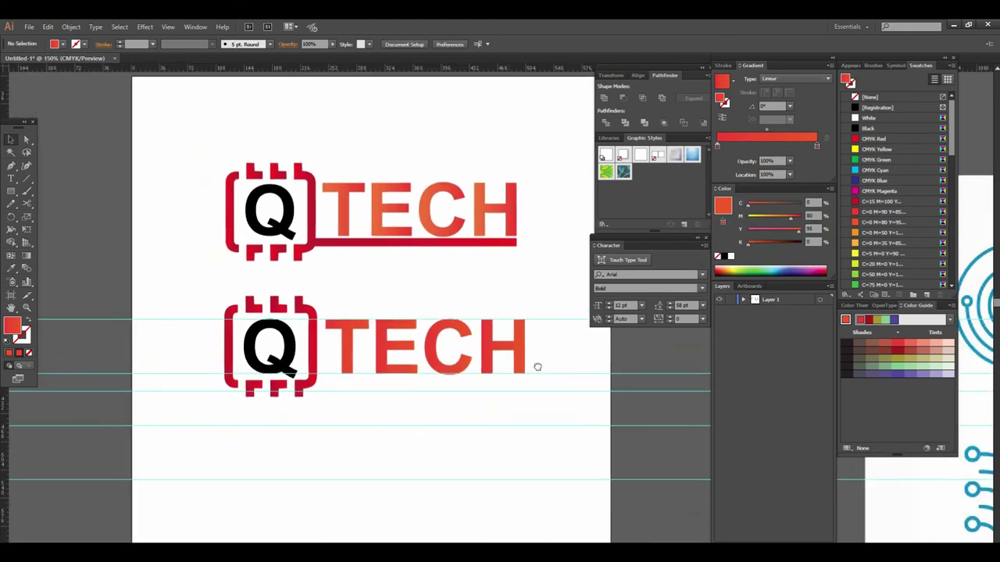
scroll(538, 367, "left", 2)
scroll(437, 344, "down", 1)
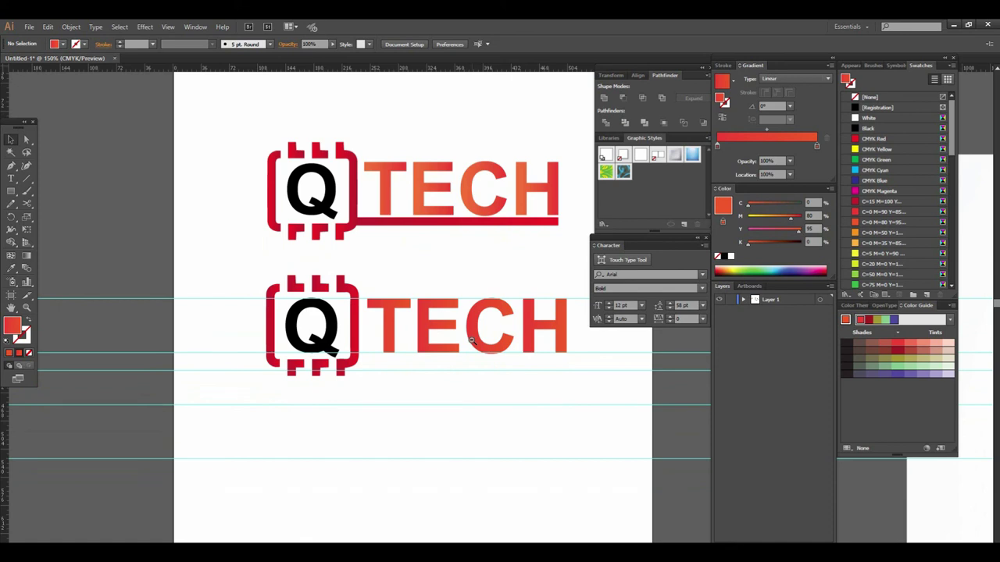
left_click(471, 340, "alt")
left_click(449, 350, "alt")
scroll(477, 335, "left", 2)
left_click(547, 328, "alt")
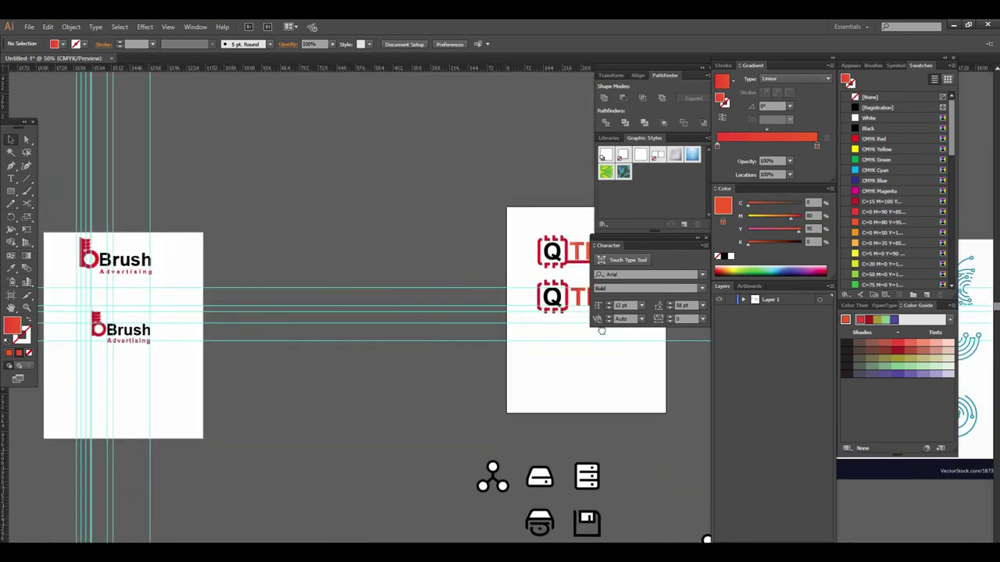
scroll(599, 331, "left", 2)
left_click_drag(547, 335, 359, 350)
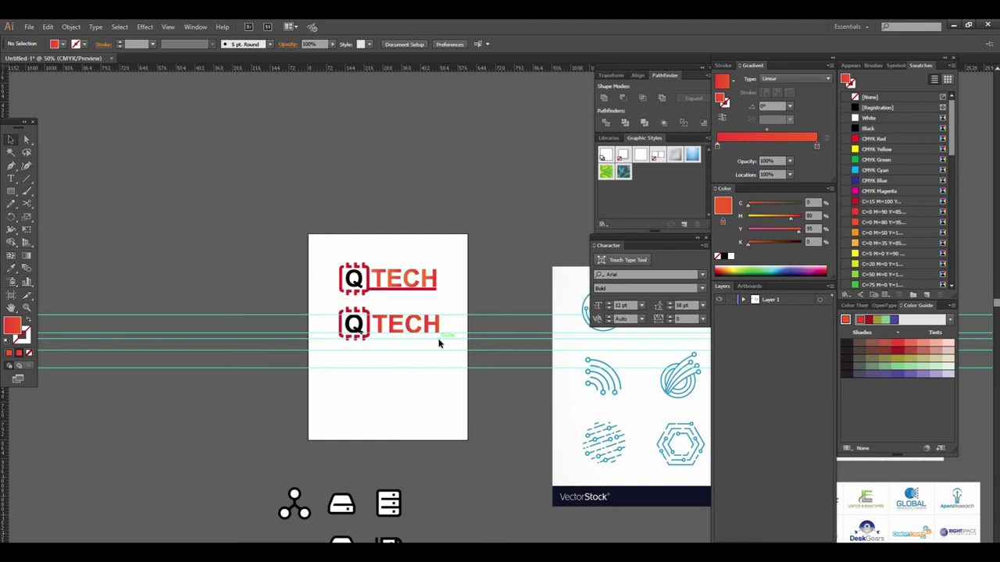
scroll(429, 346, "down", 2)
scroll(448, 325, "left", 3)
left_click(480, 323, "alt")
left_click(496, 308)
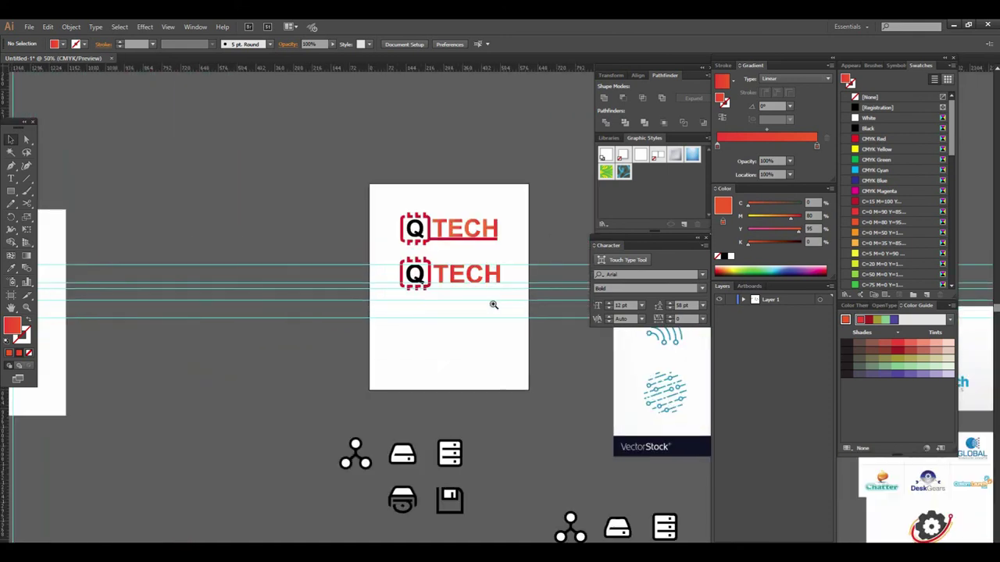
left_click(480, 296)
left_click(491, 297)
left_click(398, 335)
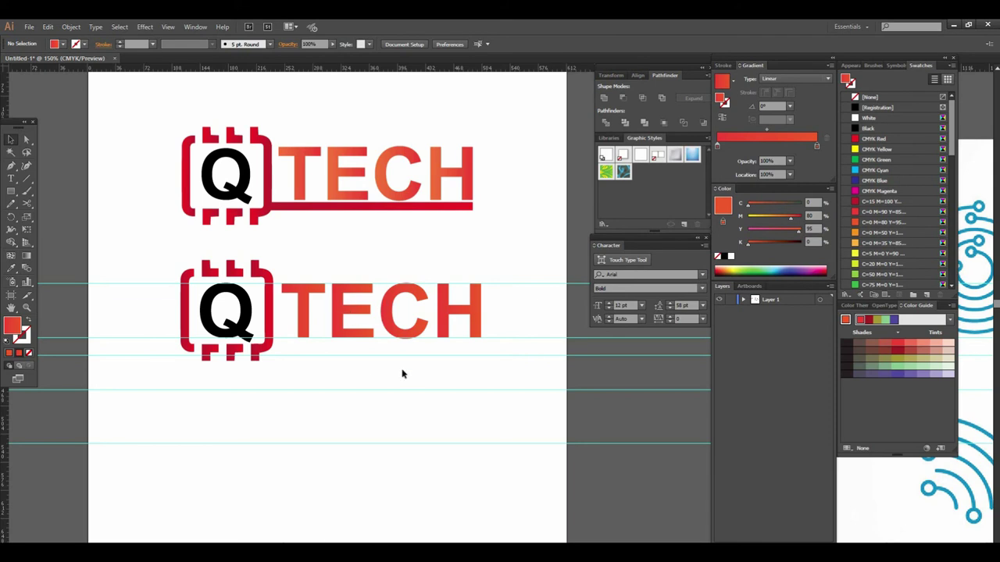
scroll(498, 336, "down", 2)
scroll(477, 333, "down", 2)
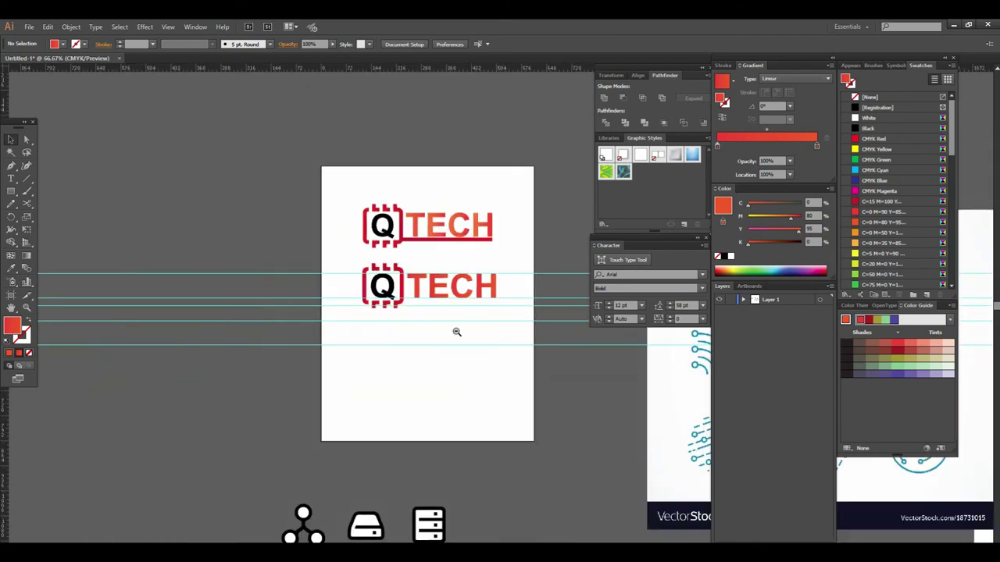
scroll(410, 339, "down", 1)
scroll(477, 336, "left", 3)
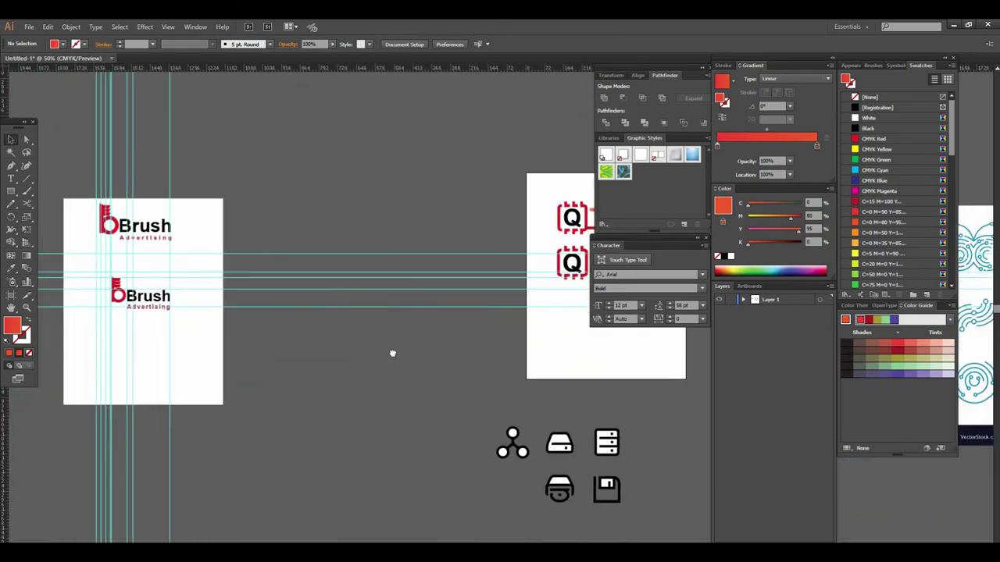
scroll(457, 348, "right", 4)
scroll(475, 319, "up", 1)
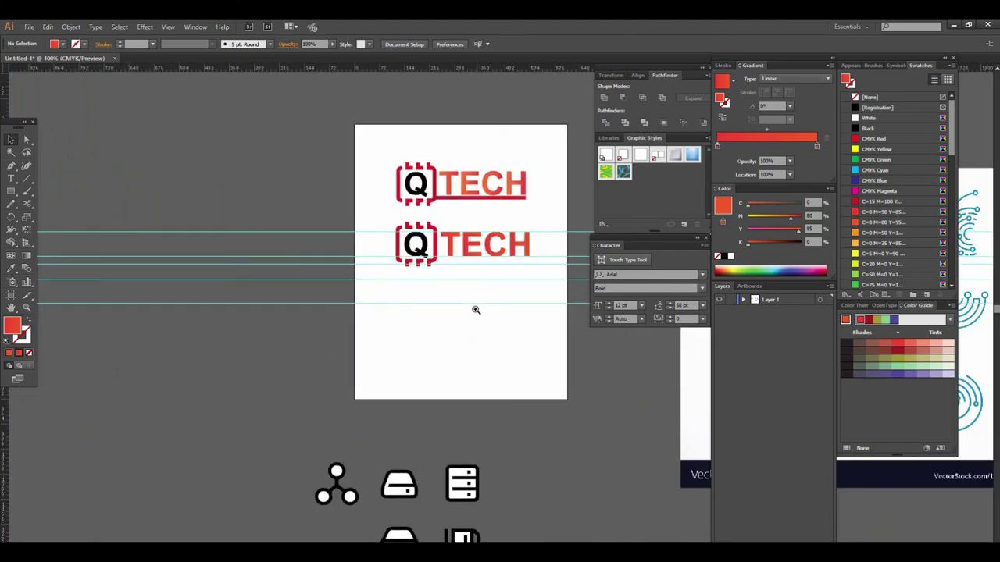
scroll(476, 310, "up", 1)
scroll(484, 274, "up", 1)
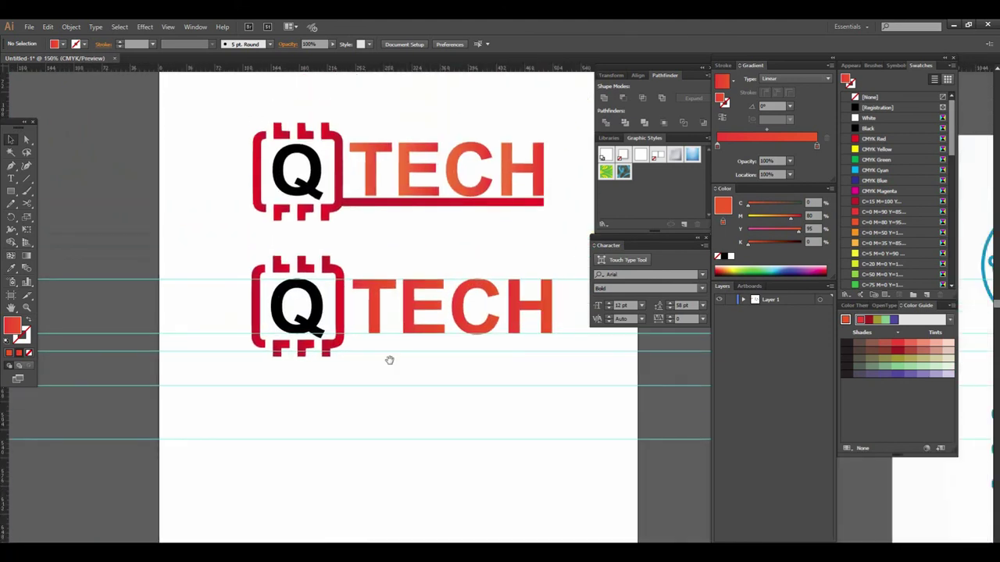